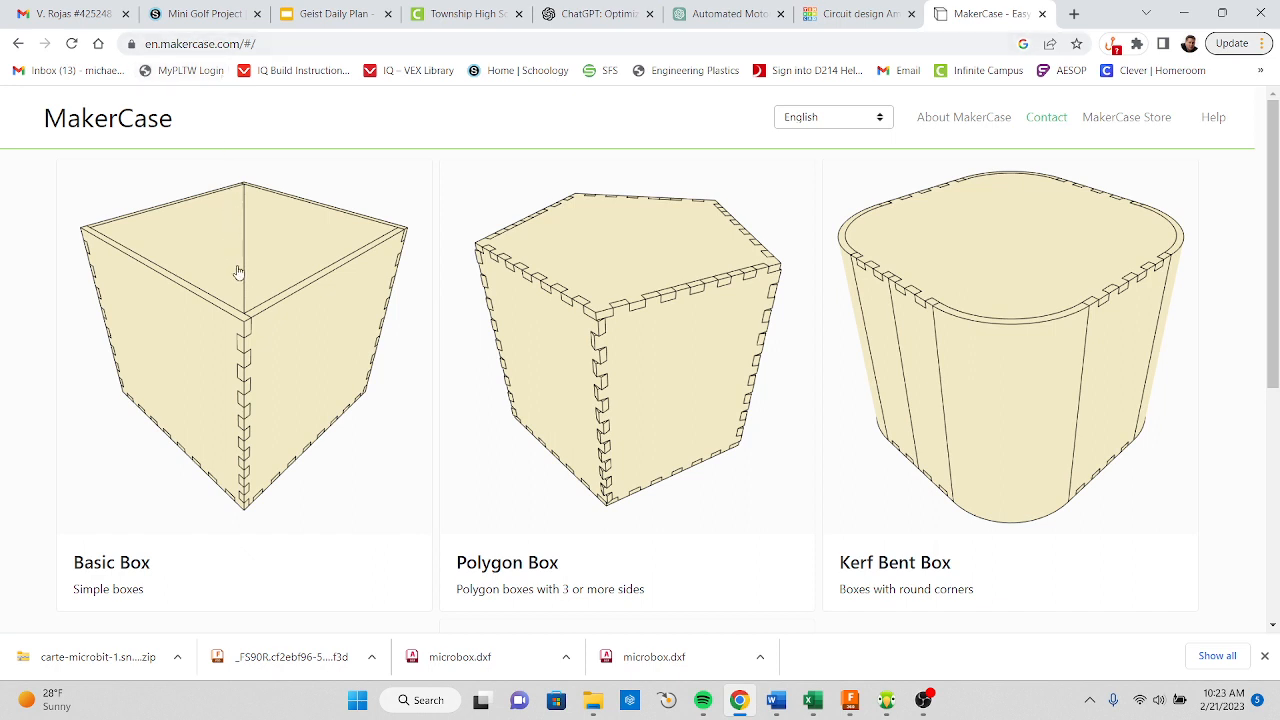
Start a Basic Box and set its outside dimensions to 6 in wide, 4 in high and 3 in deep
{"action": "left_click", "coordinate": [243, 492]}
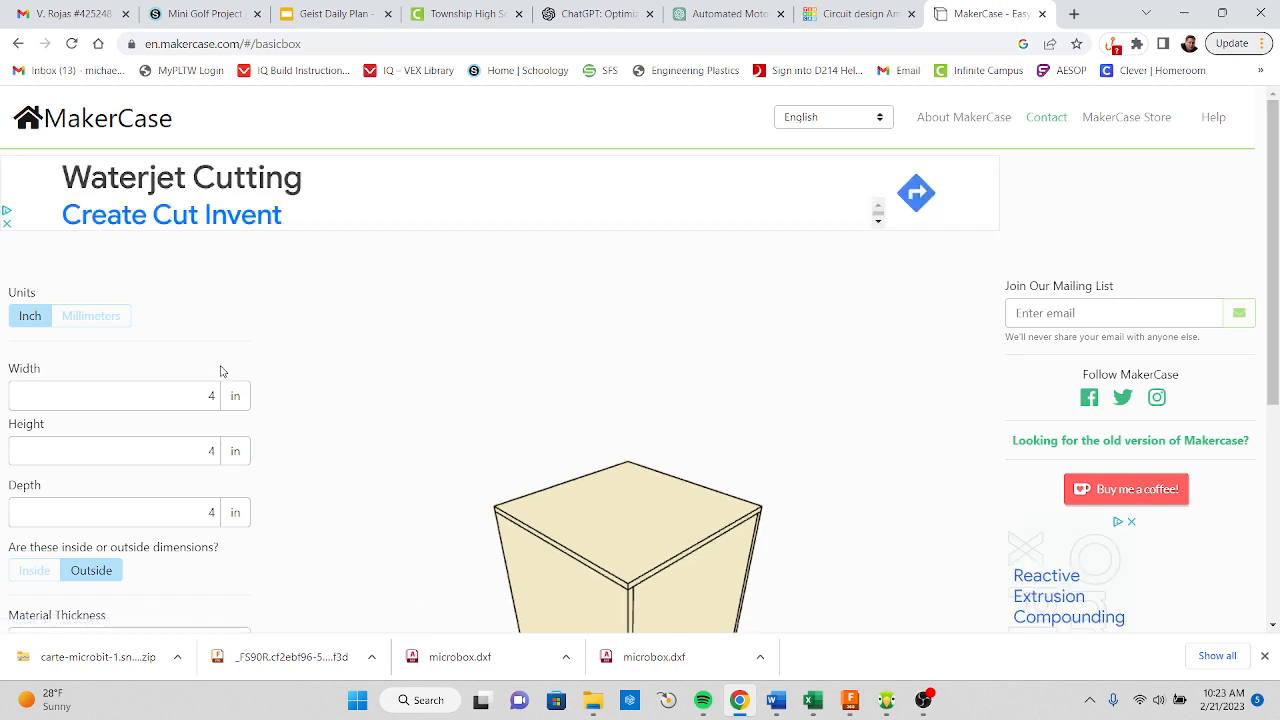
{"action": "scroll", "coordinate": [222, 371], "scroll_direction": "down", "scroll_amount": 2}
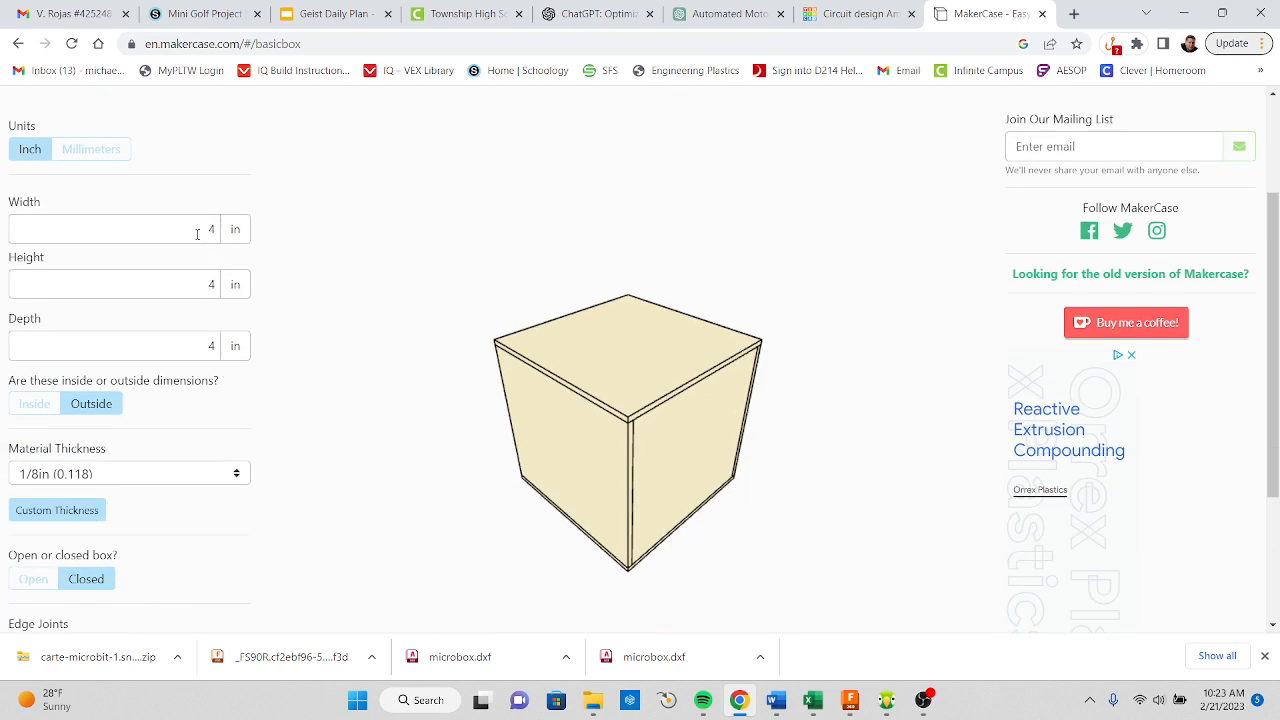
{"action": "left_click_drag", "start_coordinate": [200, 231], "coordinate": [257, 237]}
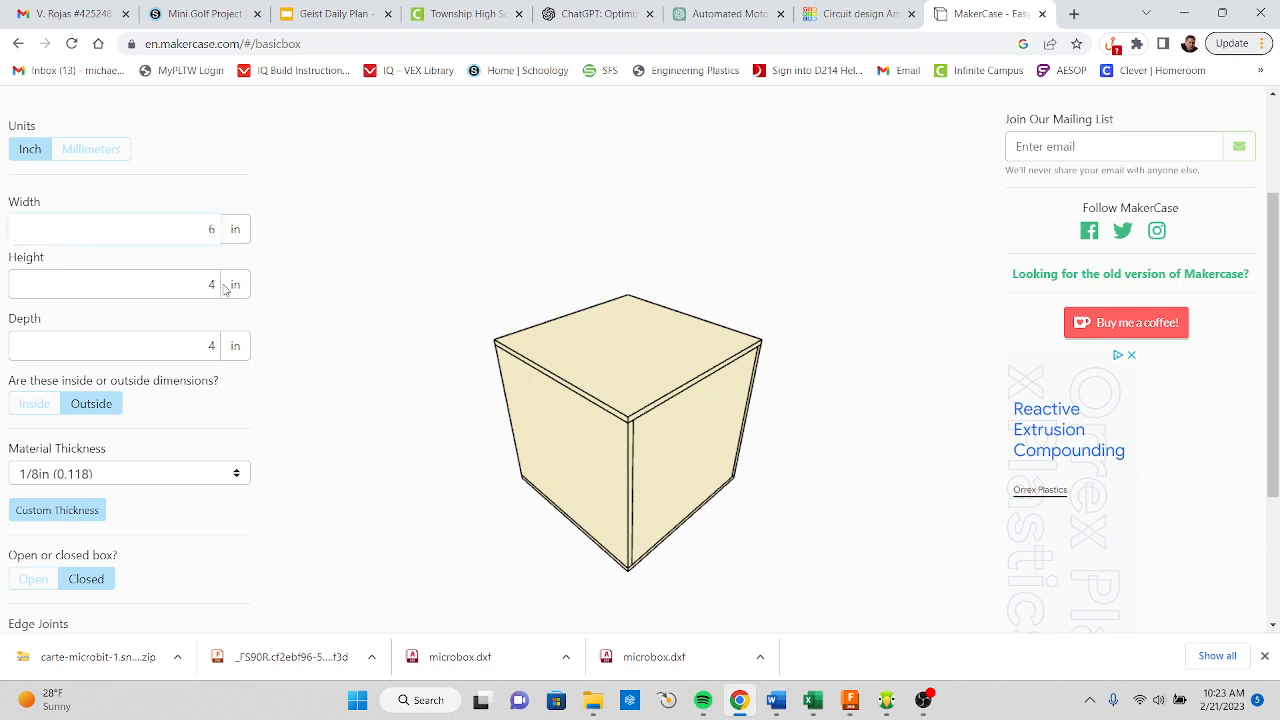
{"action": "key", "text": "Tab"}
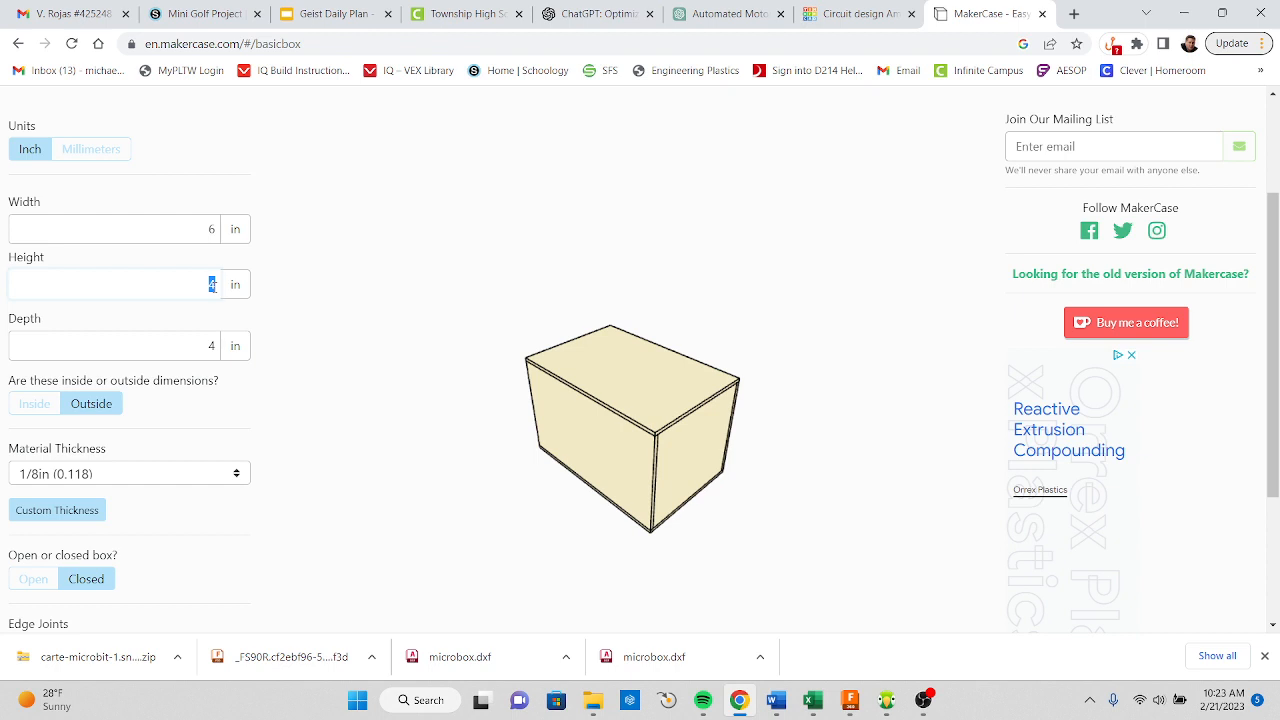
{"action": "left_click_drag", "start_coordinate": [207, 347], "coordinate": [216, 349]}
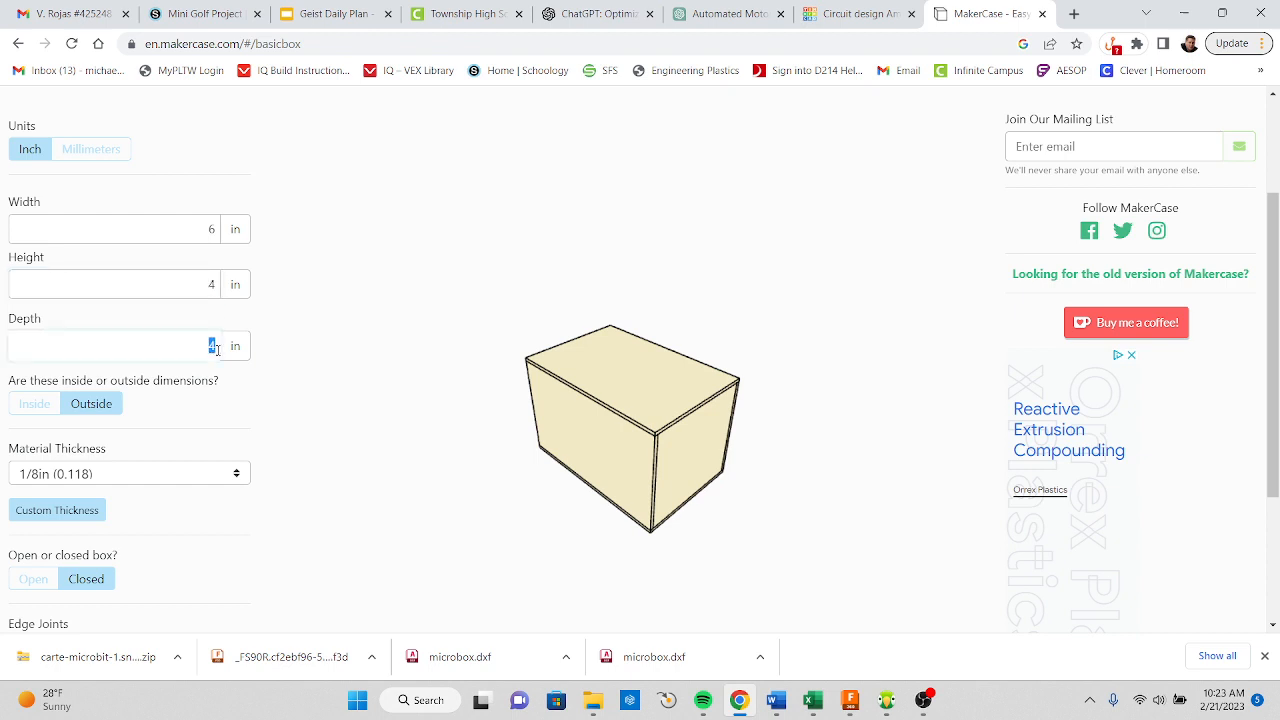
{"action": "left_click", "coordinate": [200, 279]}
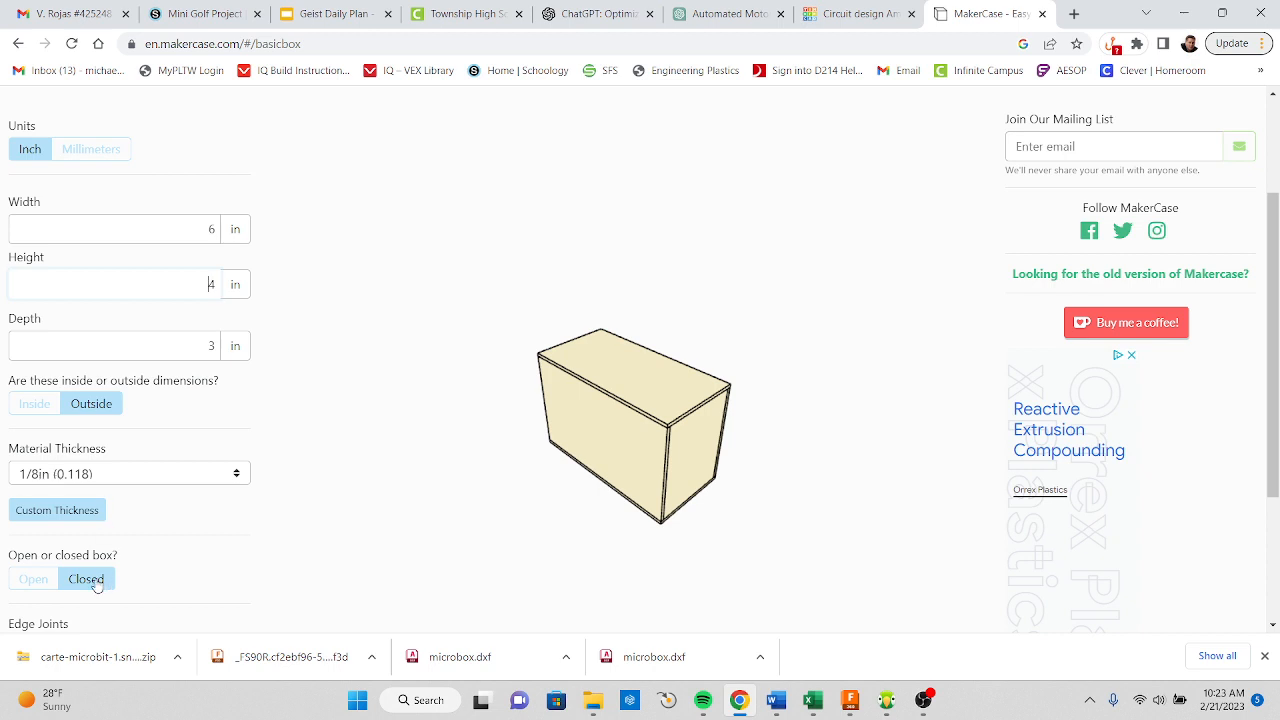
Make the box closed and give it Finger edge joints with a finger size of 1.07675
{"action": "left_click", "coordinate": [25, 580]}
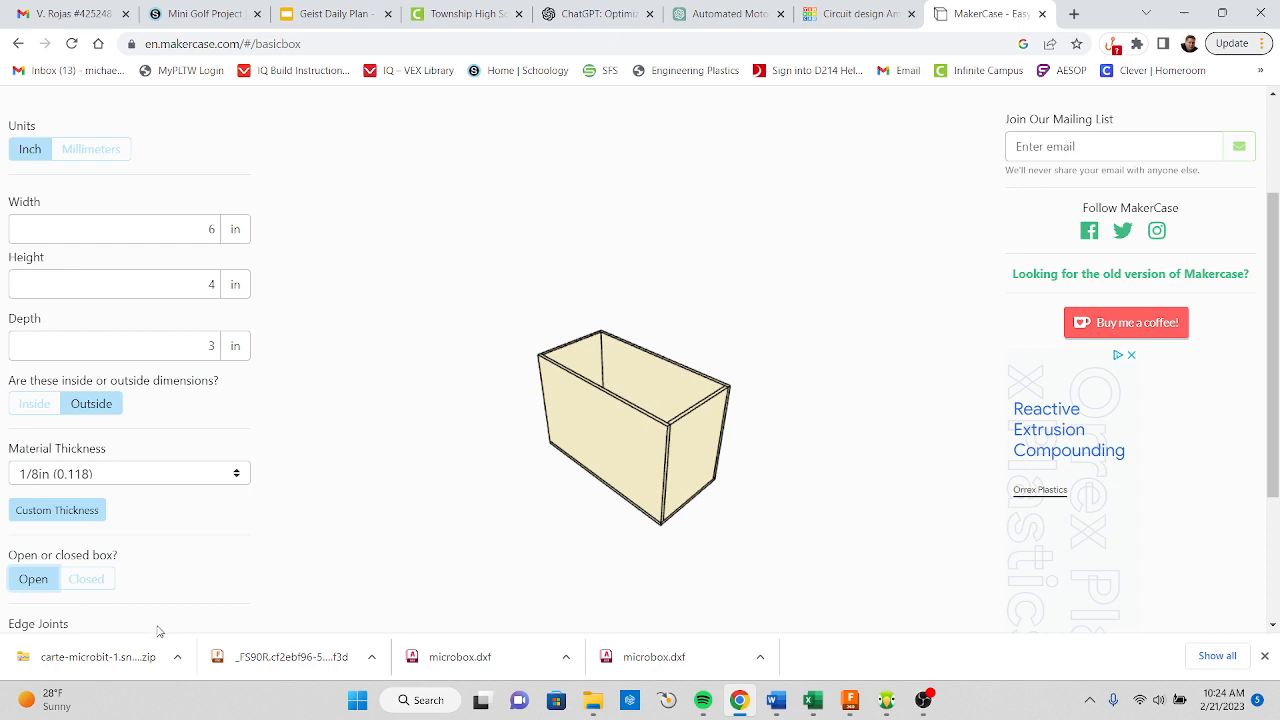
{"action": "left_click", "coordinate": [92, 580]}
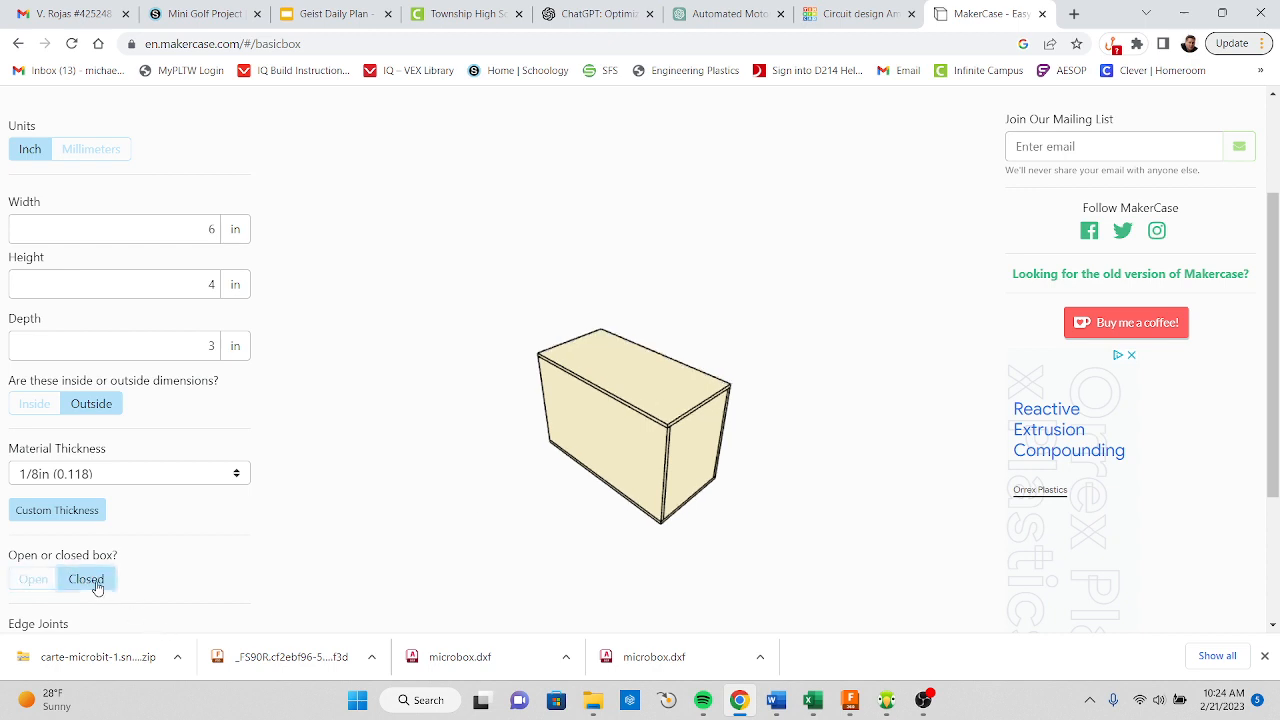
{"action": "scroll", "coordinate": [152, 579], "scroll_direction": "down", "scroll_amount": 2}
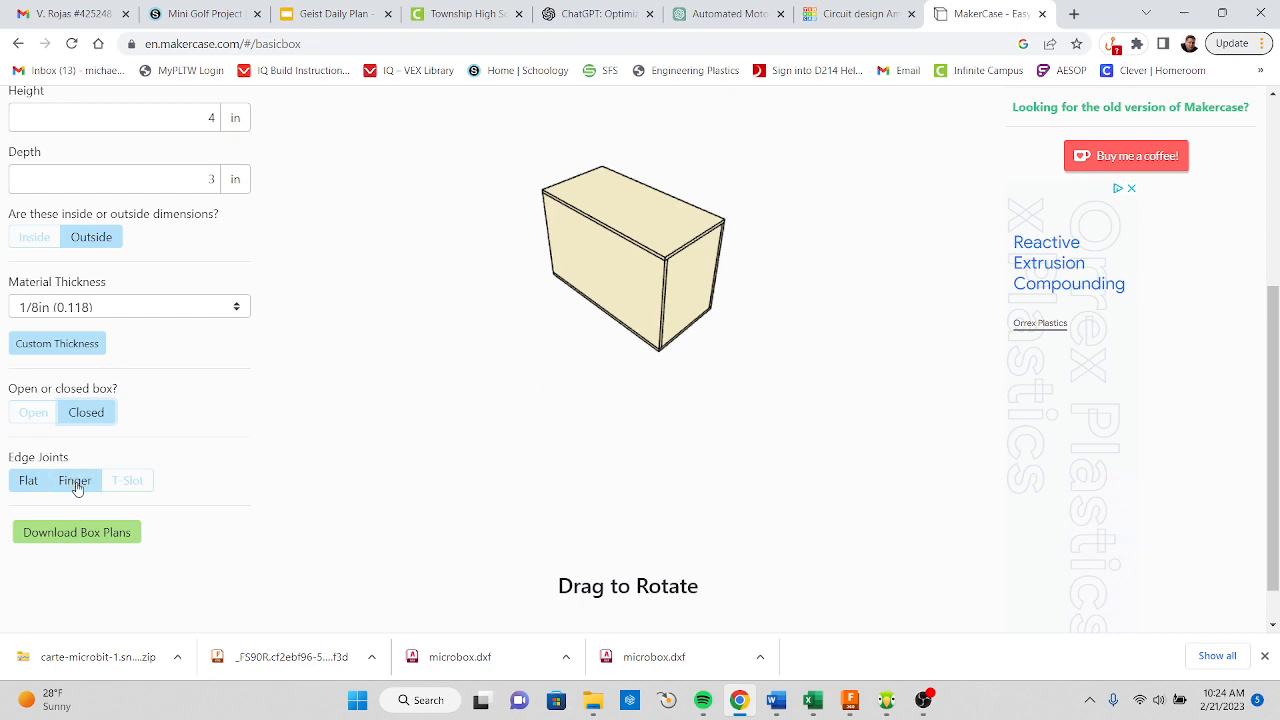
{"action": "left_click", "coordinate": [76, 481]}
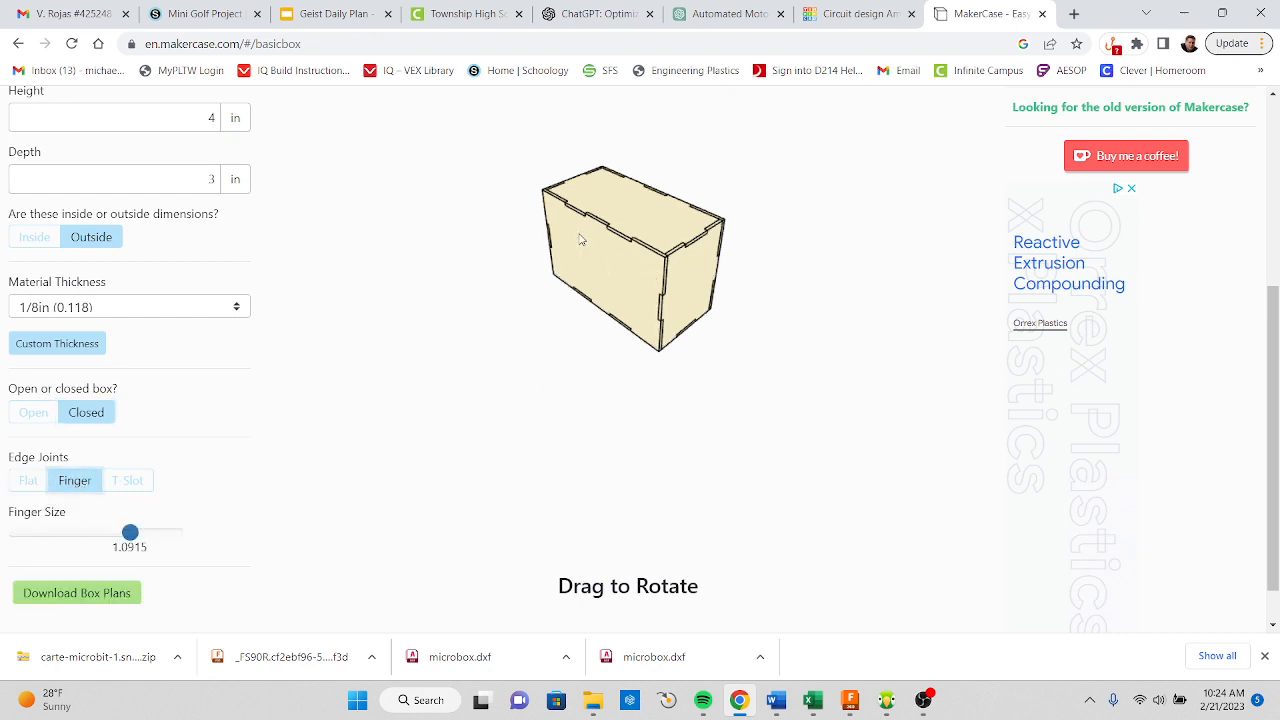
{"action": "mouse_move", "coordinate": [130, 532]}
{"action": "left_mouse_down"}
{"action": "mouse_move", "coordinate": [97, 535]}
{"action": "mouse_move", "coordinate": [129, 539]}
{"action": "left_mouse_up"}
{"action": "scroll", "coordinate": [214, 600], "scroll_direction": "down", "scroll_amount": 1}
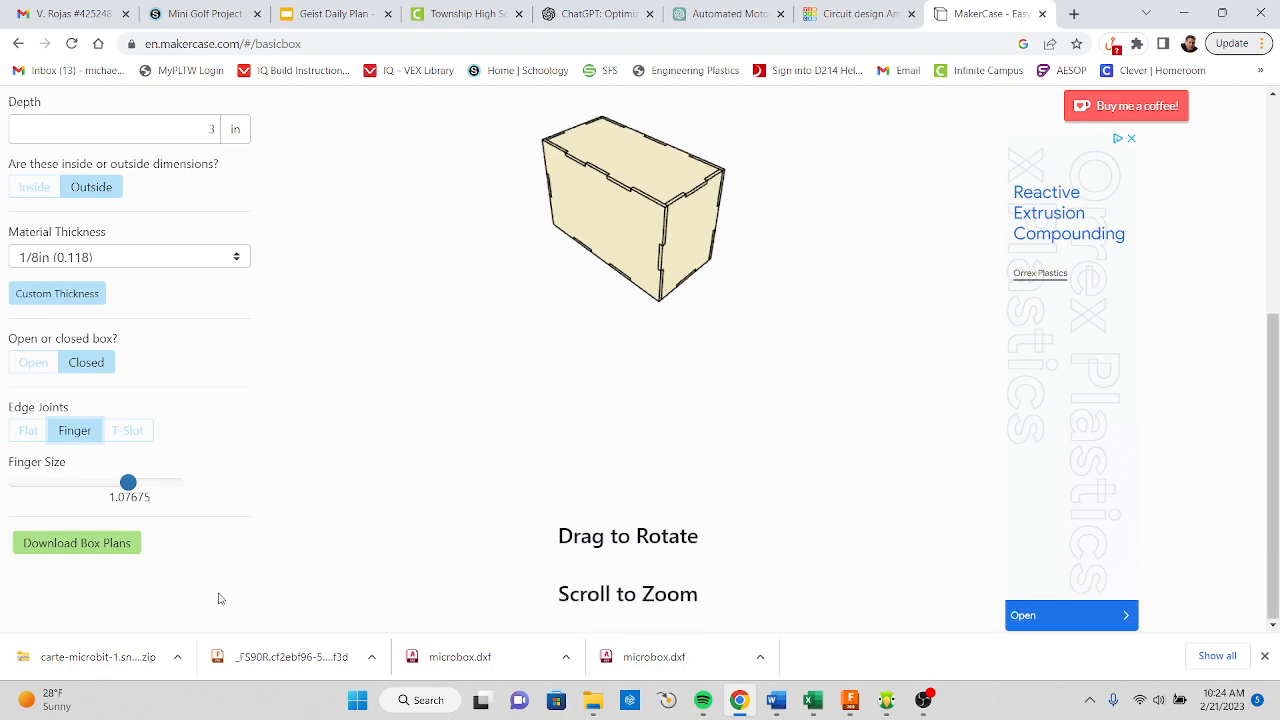
Open the downloadable box plans and disable the panel labels
{"action": "left_click", "coordinate": [96, 546]}
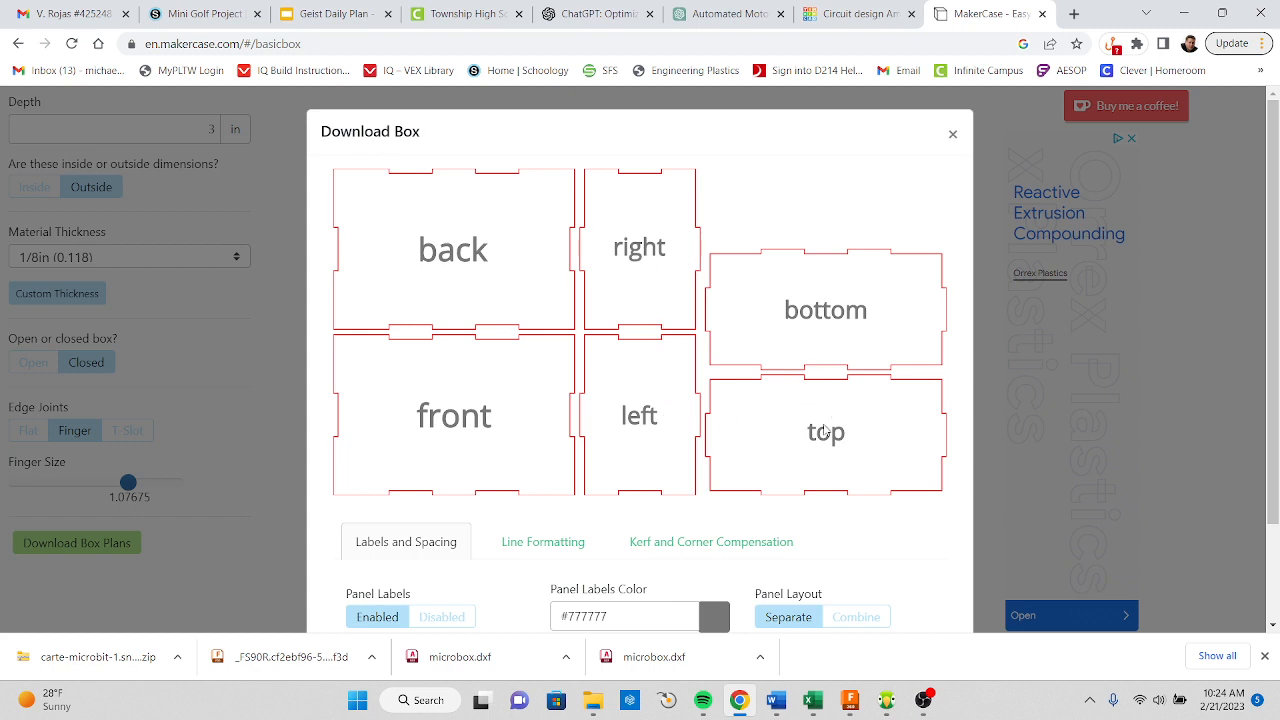
{"action": "scroll", "coordinate": [863, 525], "scroll_direction": "down", "scroll_amount": 1}
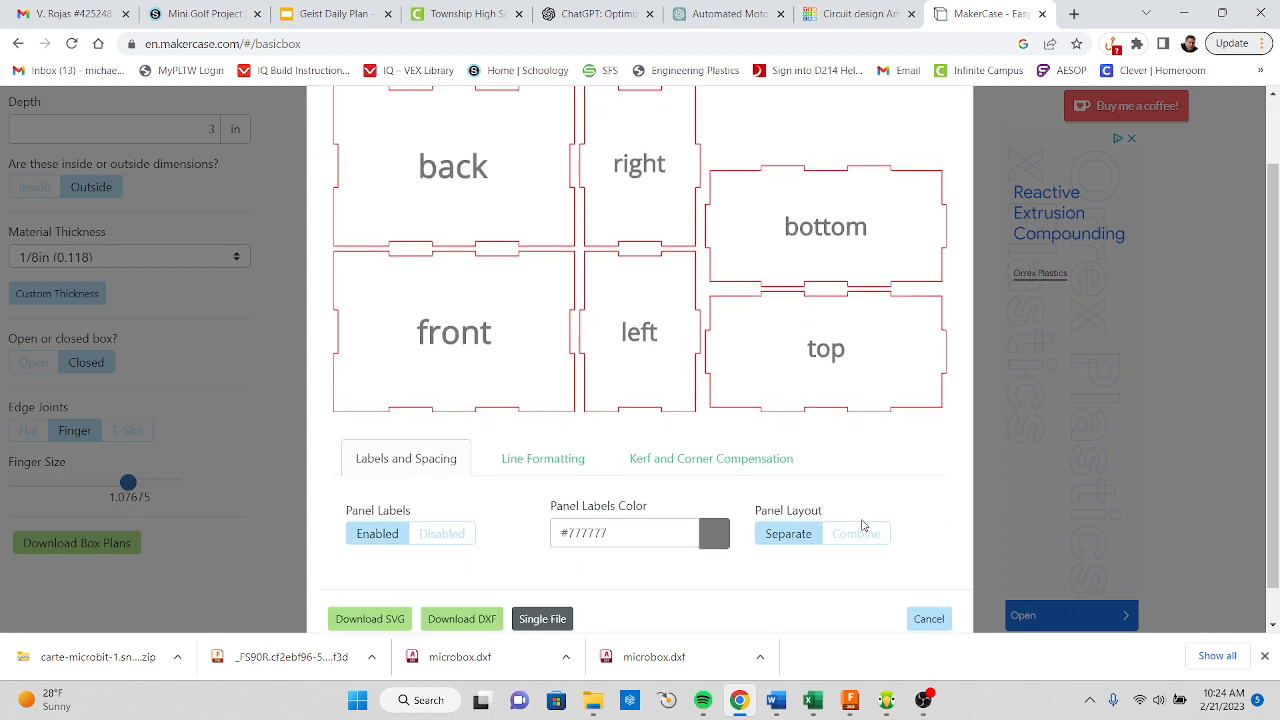
{"action": "left_click", "coordinate": [453, 538]}
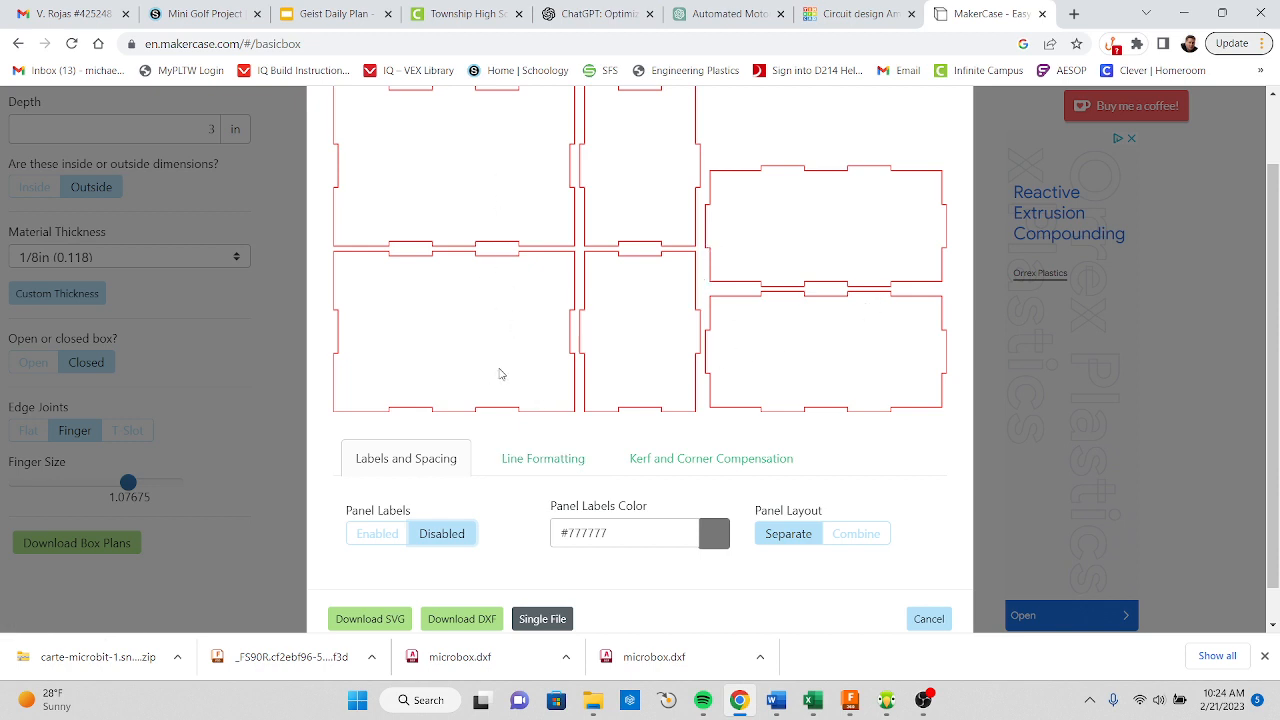
{"action": "scroll", "coordinate": [618, 566], "scroll_direction": "down", "scroll_amount": 1}
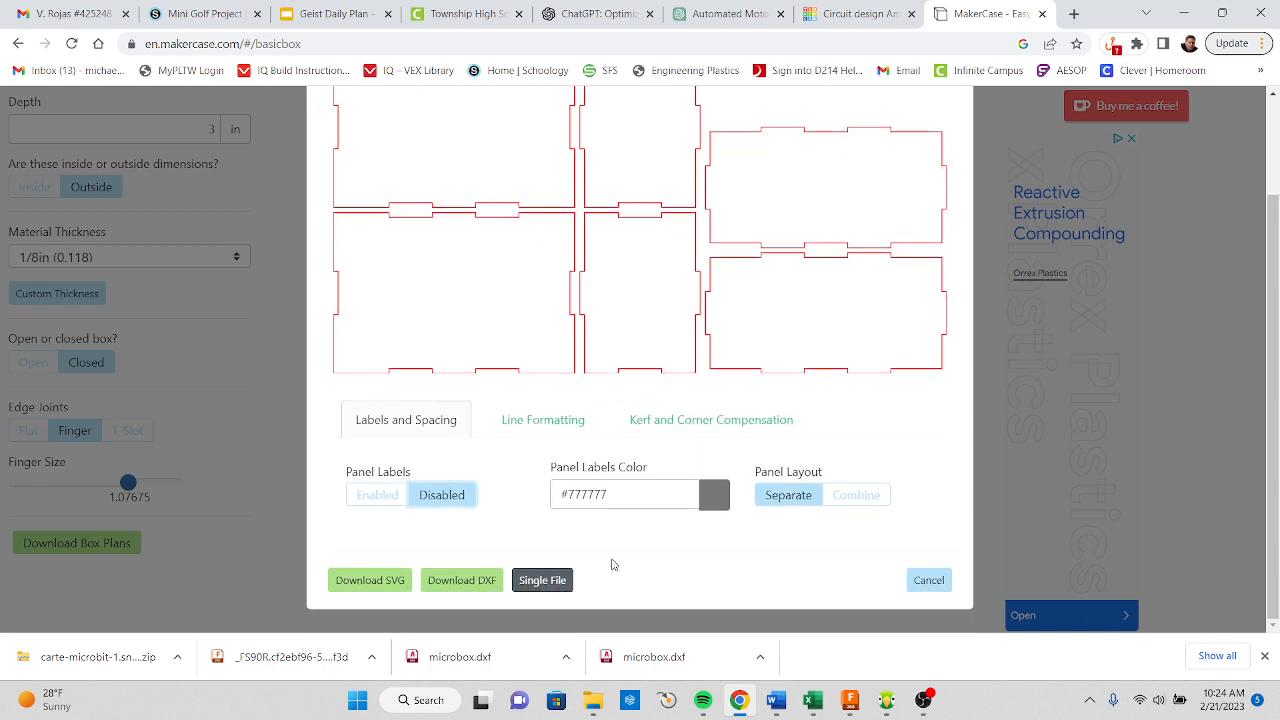
Download the box plans as a DXF file named testbox1 in the Downloads folder
{"action": "left_click", "coordinate": [490, 580]}
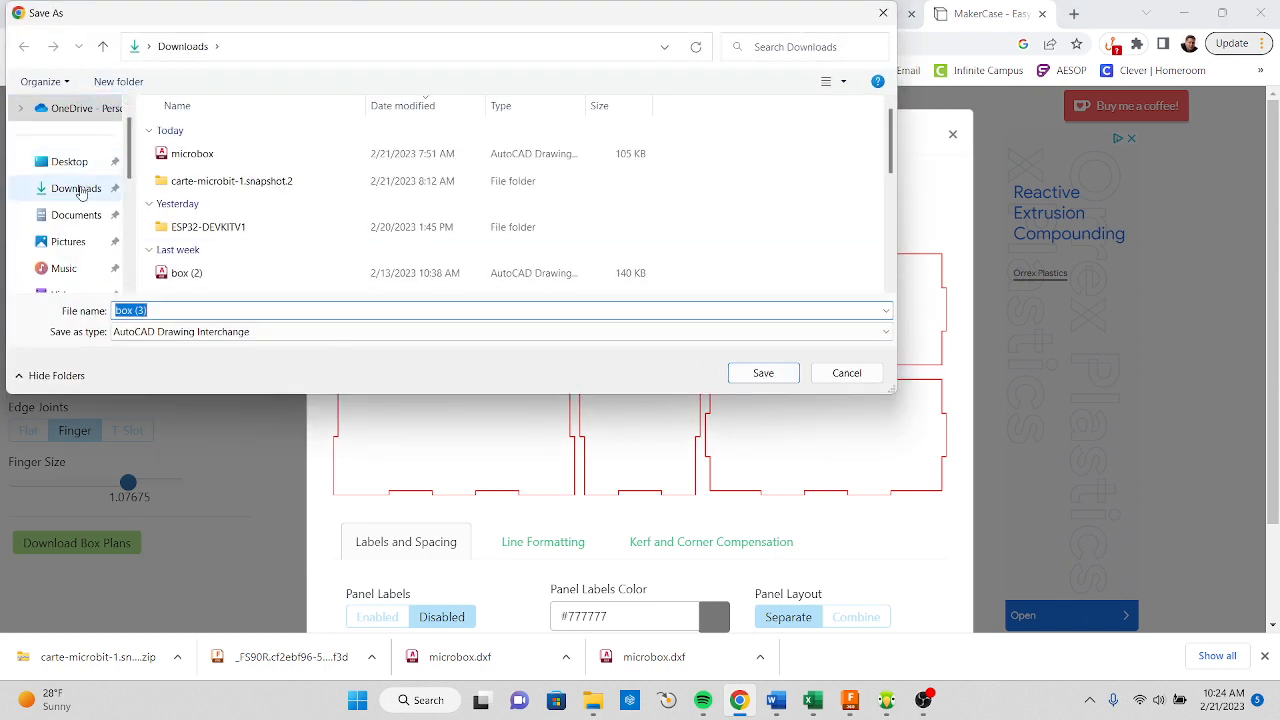
{"action": "left_click", "coordinate": [80, 189]}
{"action": "left_click", "coordinate": [166, 310]}
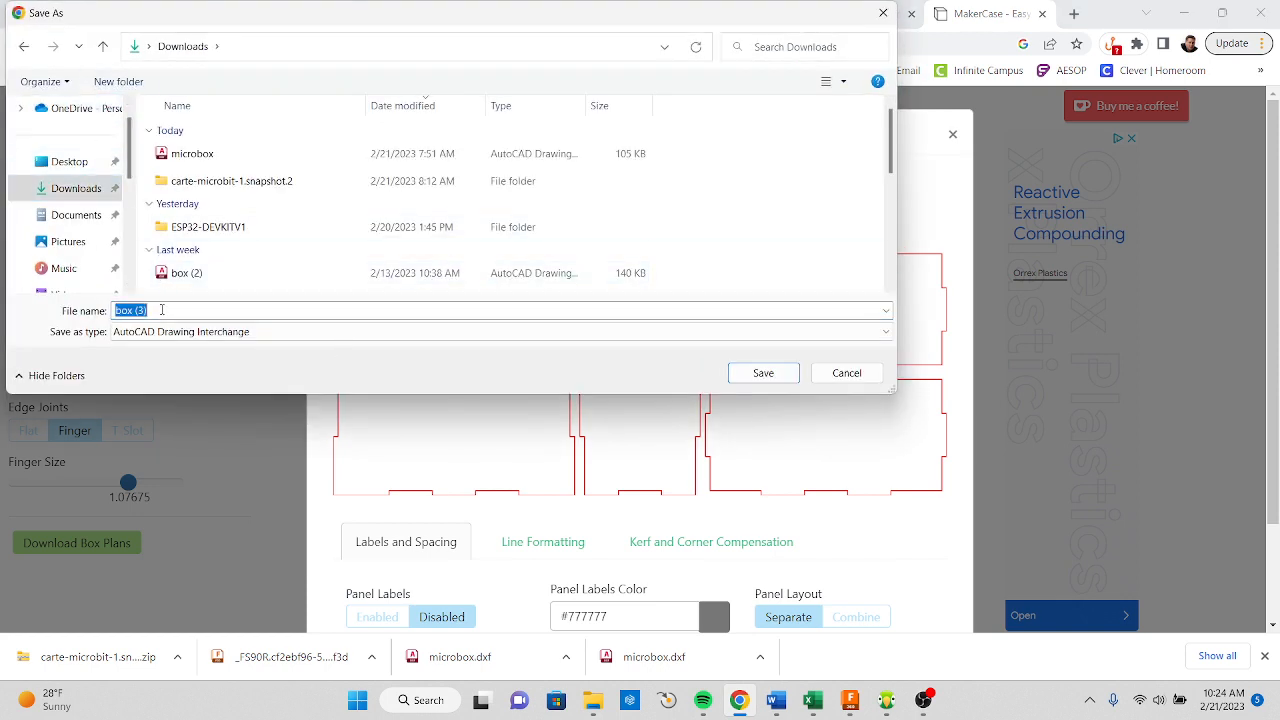
{"action": "type", "text": "te"}
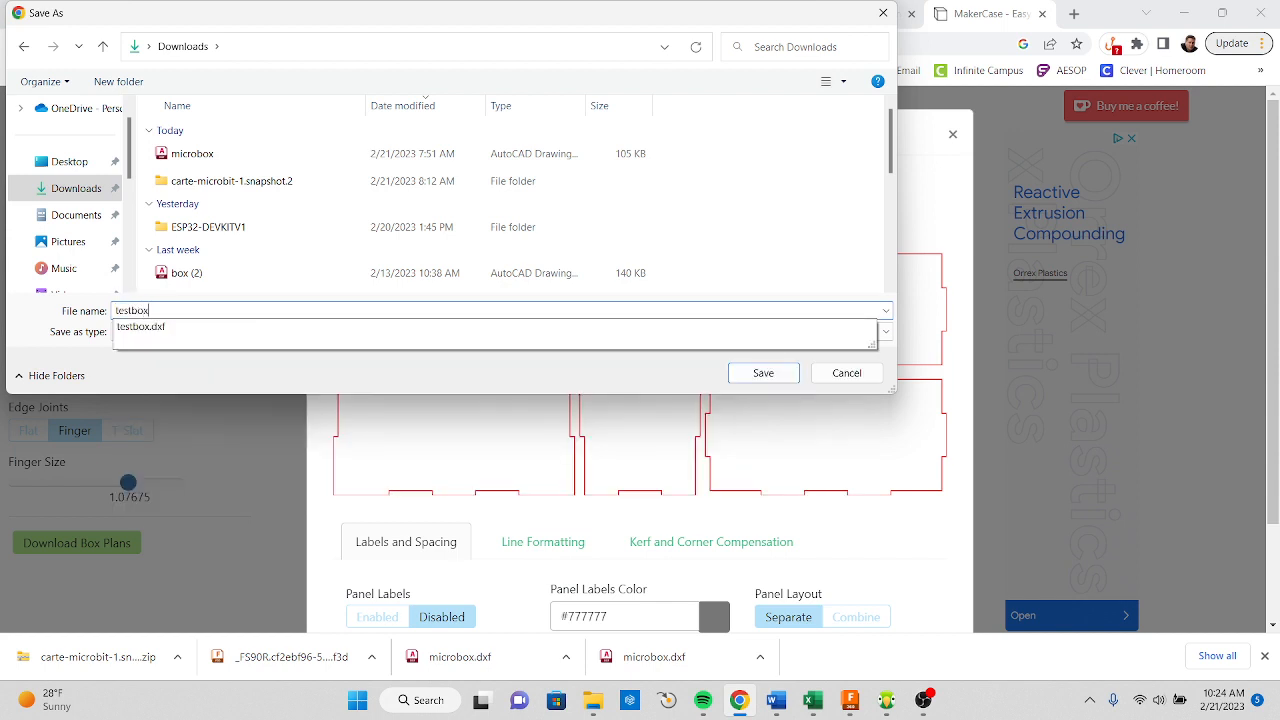
{"action": "type", "text": "stbox"}
{"action": "key", "text": "Return"}
{"action": "key", "text": "Return"}
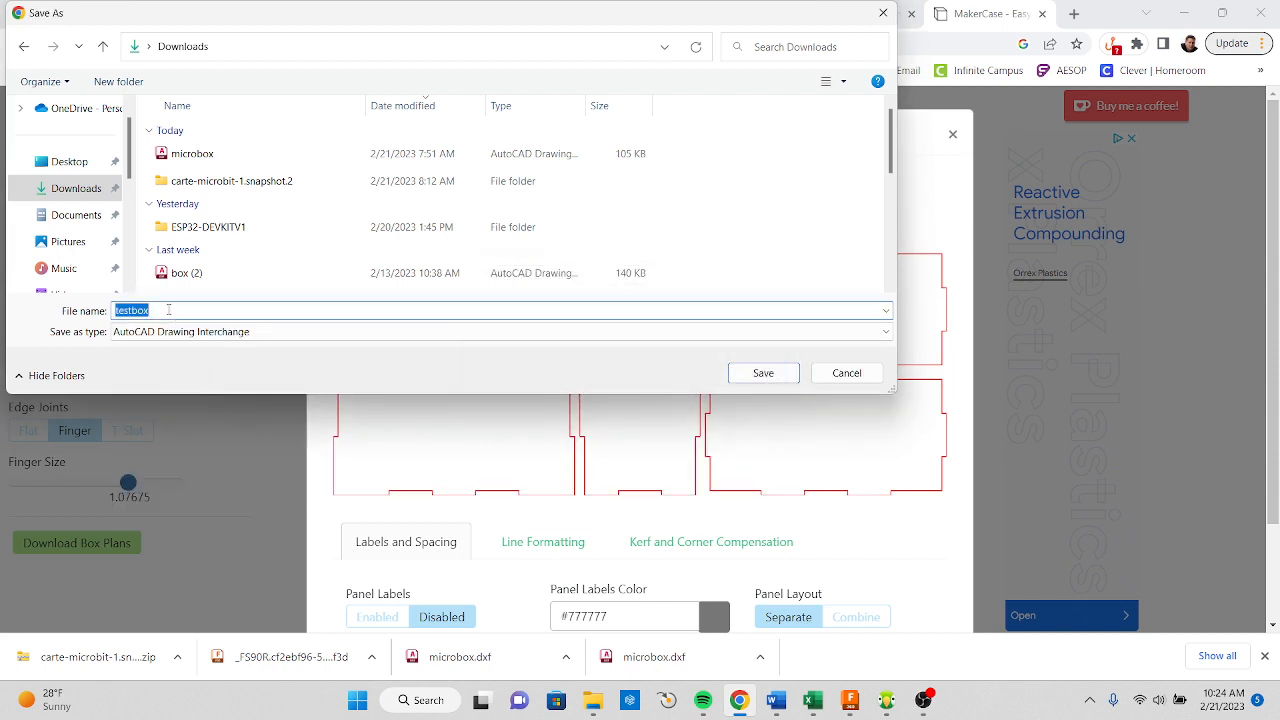
{"action": "left_click", "coordinate": [168, 310]}
{"action": "left_click", "coordinate": [797, 375]}
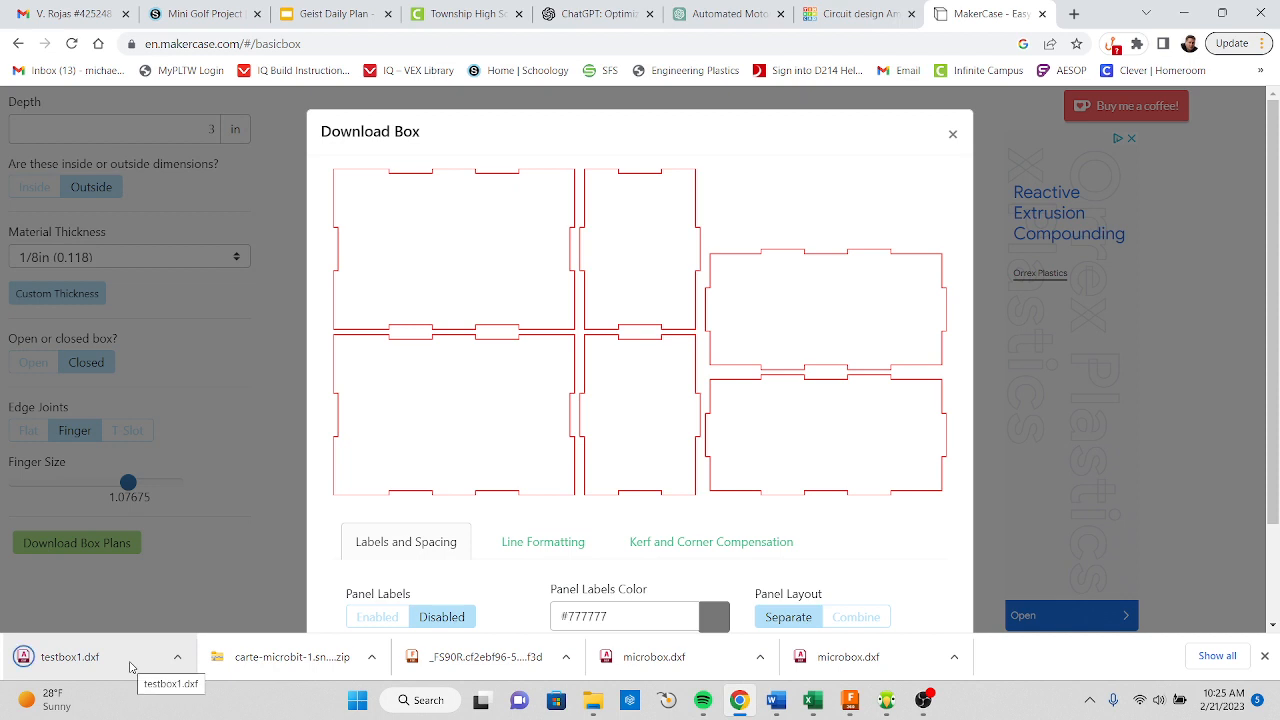
Switch to Fusion 360 and save the untitled design as testbox in the EE project
{"action": "left_click", "coordinate": [851, 703]}
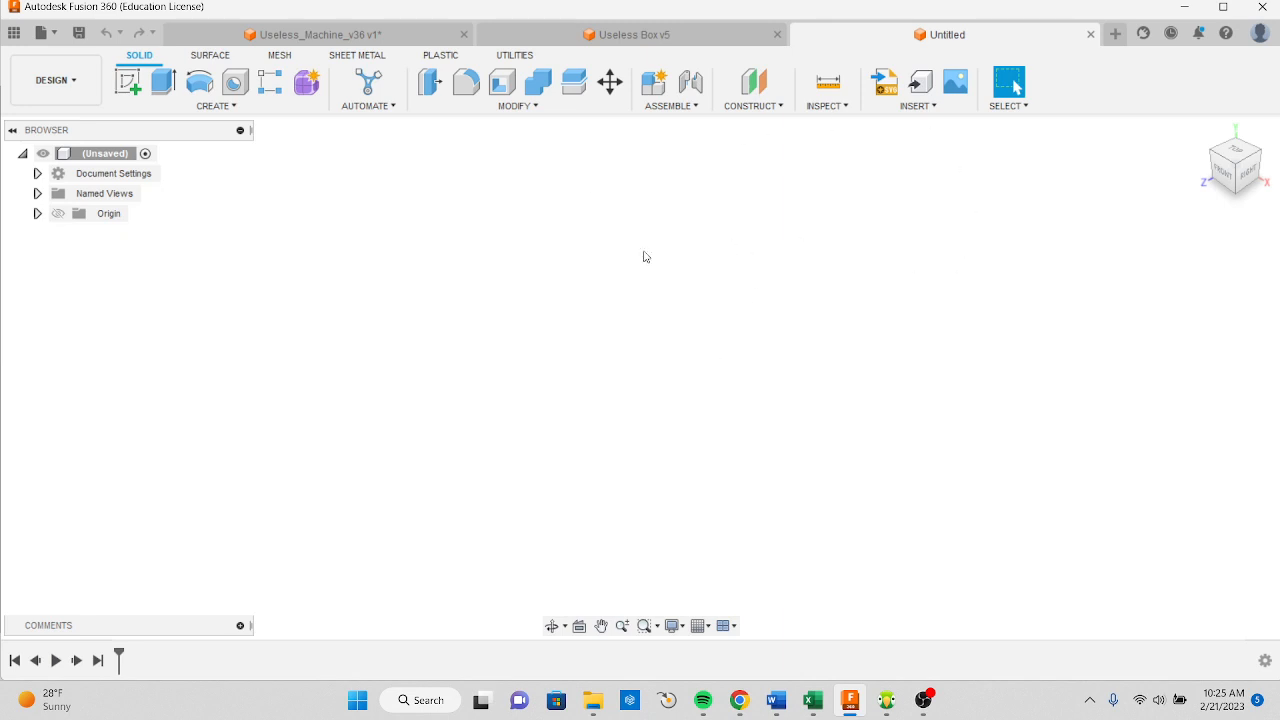
{"action": "left_click", "coordinate": [79, 33]}
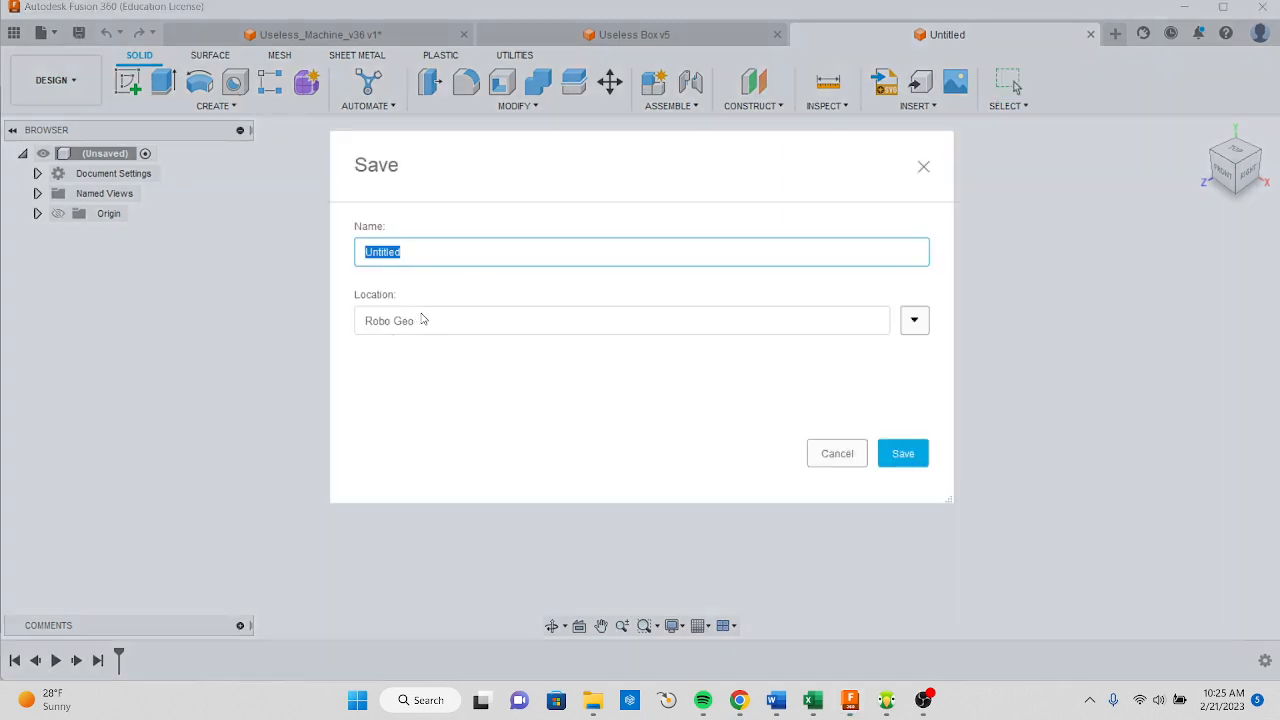
{"action": "left_click", "coordinate": [914, 320]}
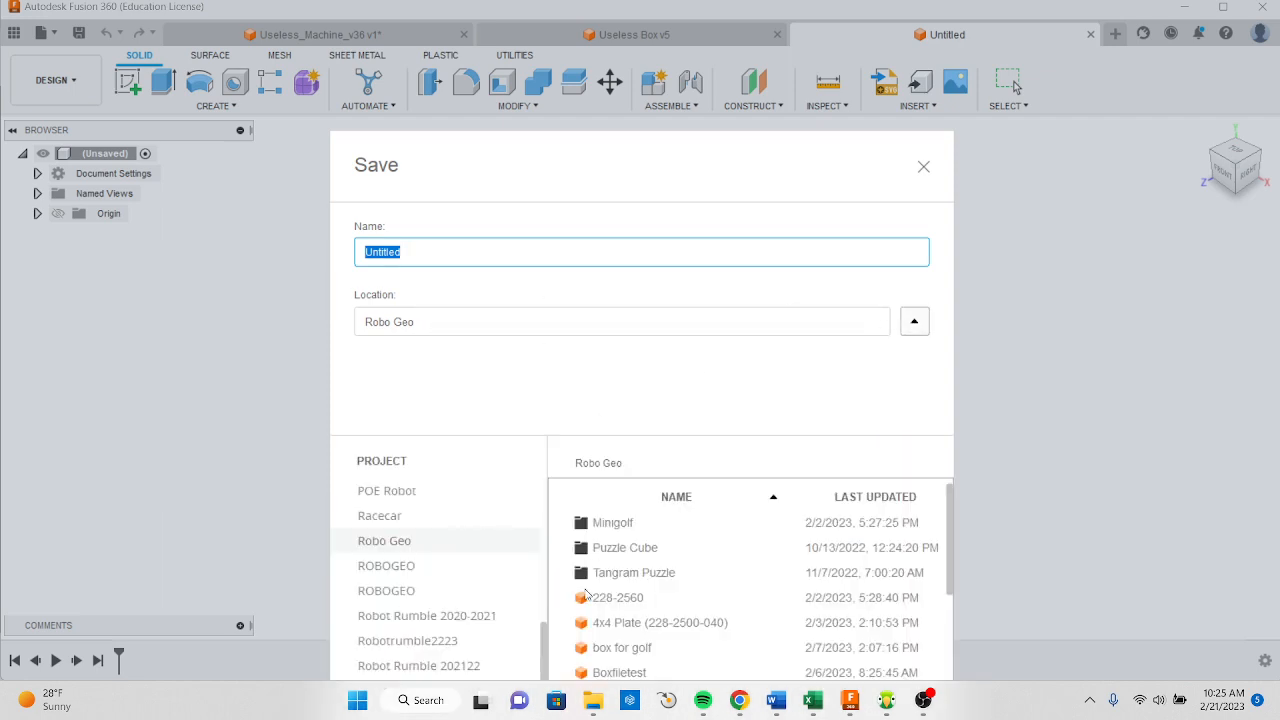
{"action": "left_click_drag", "start_coordinate": [541, 647], "coordinate": [489, 531]}
{"action": "left_click", "coordinate": [429, 517]}
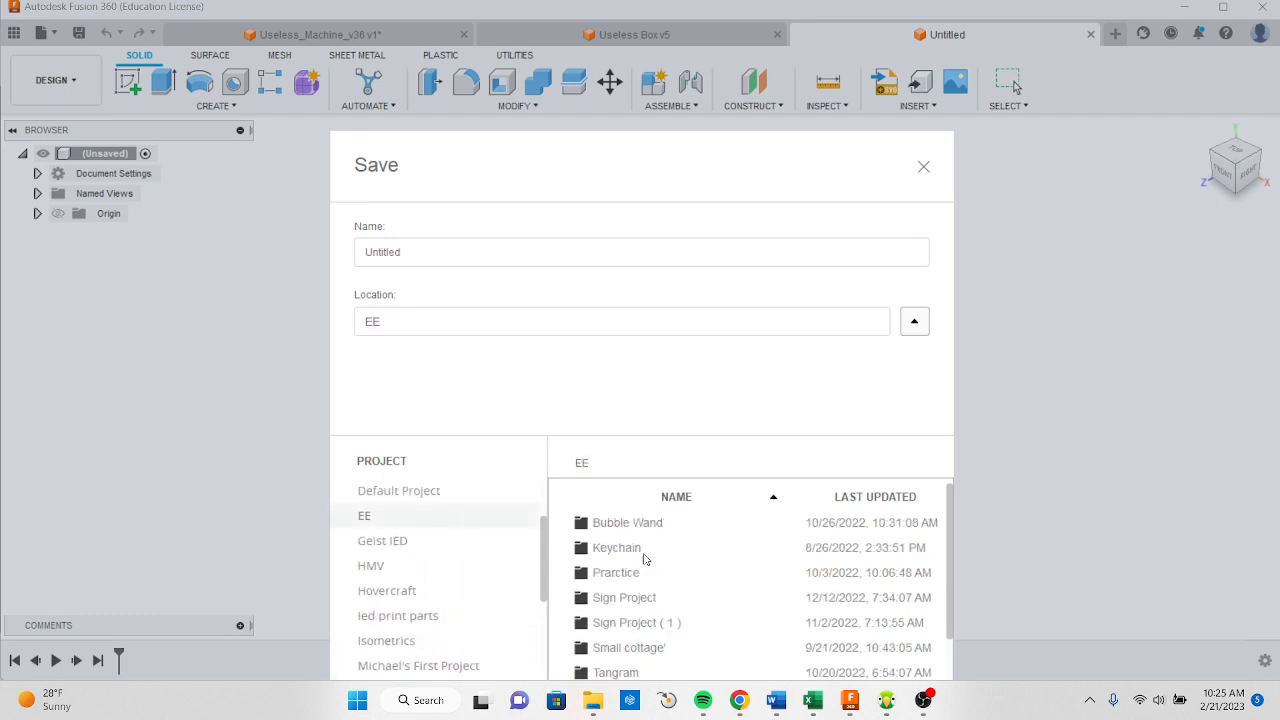
{"action": "left_click_drag", "start_coordinate": [431, 253], "coordinate": [329, 251]}
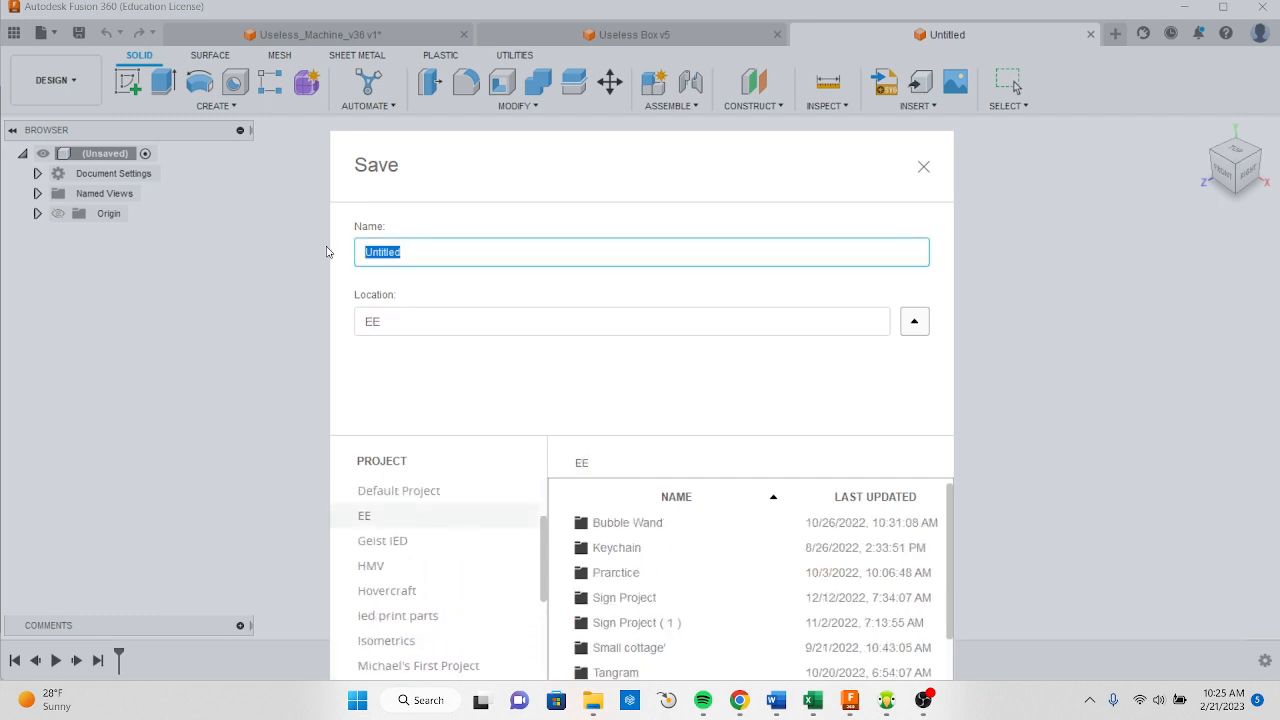
{"action": "type", "text": "testbox"}
{"action": "key", "text": "Return"}
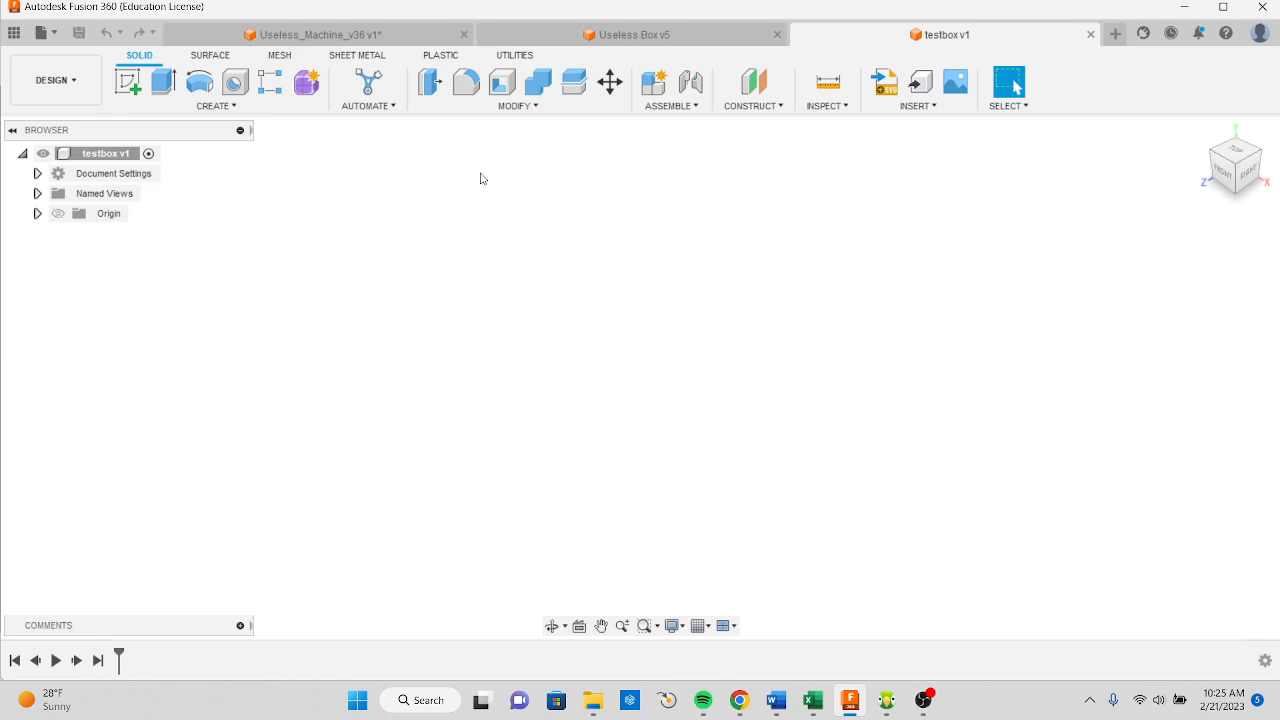
Insert testbox1.dxf from Downloads onto the XY plane in inches, and expand the Sketches folder to list the imported sketch
{"action": "left_click", "coordinate": [913, 108]}
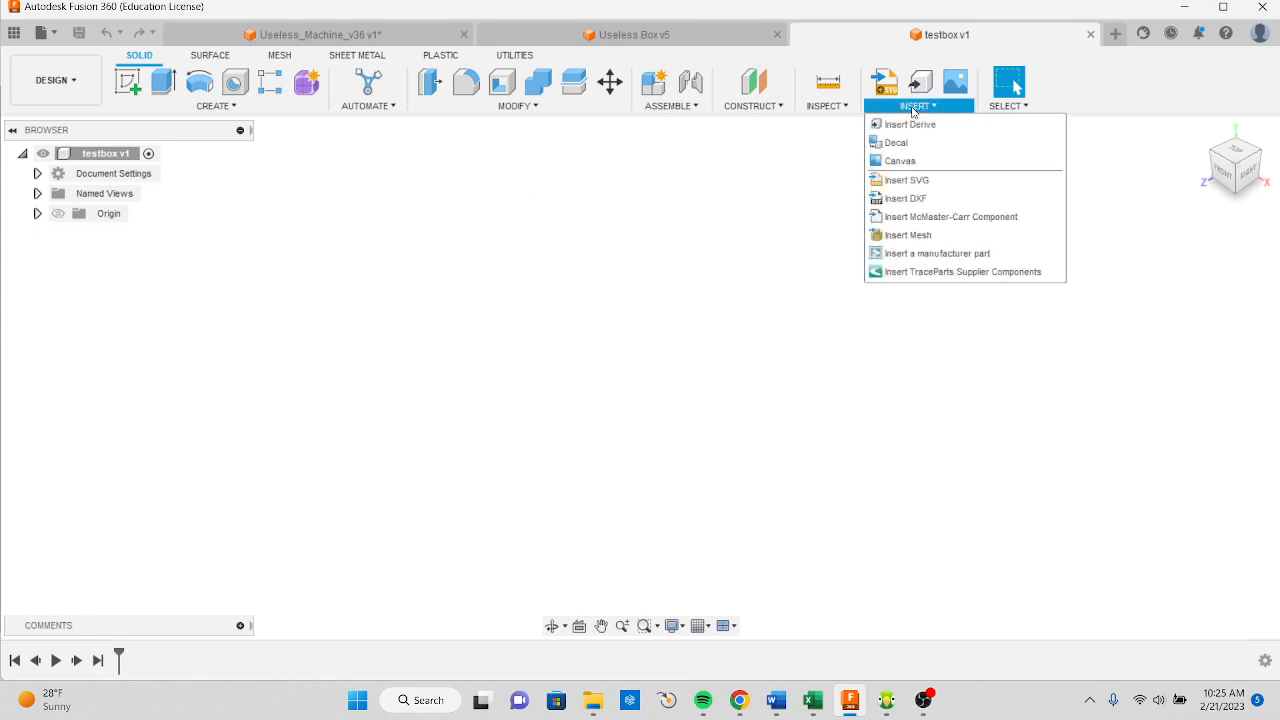
{"action": "left_click", "coordinate": [924, 199]}
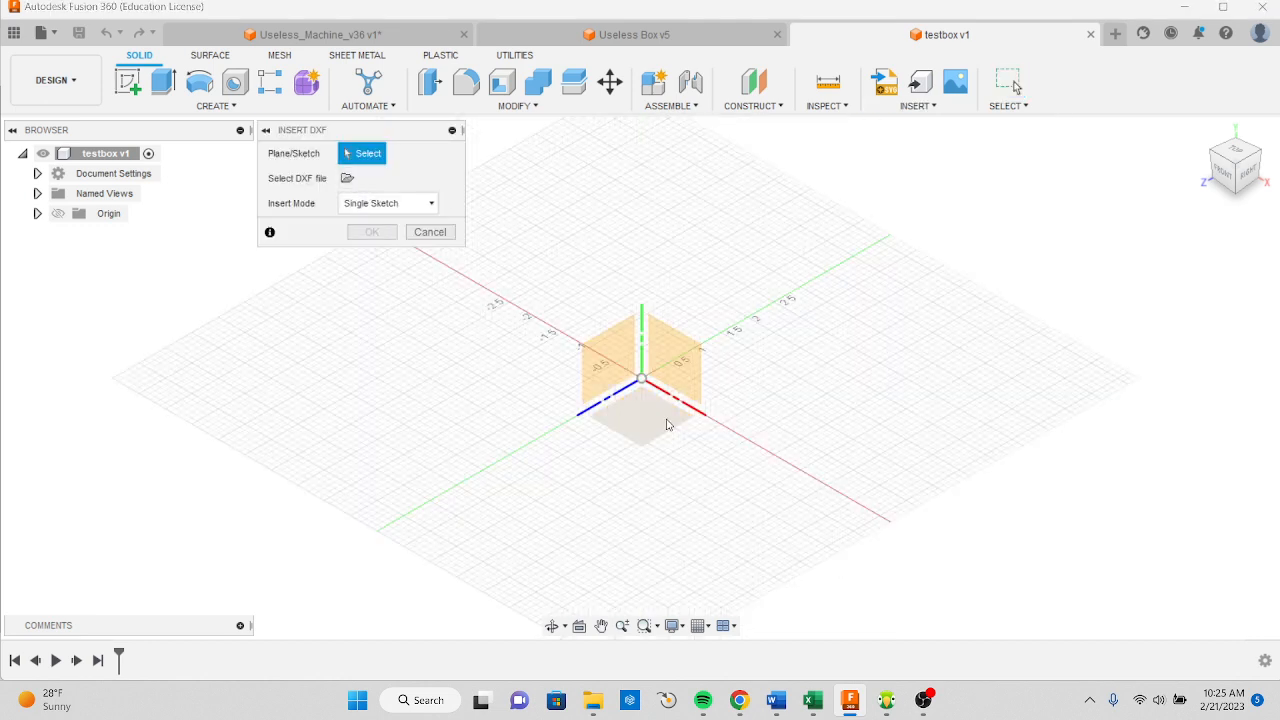
{"action": "left_click", "coordinate": [672, 358]}
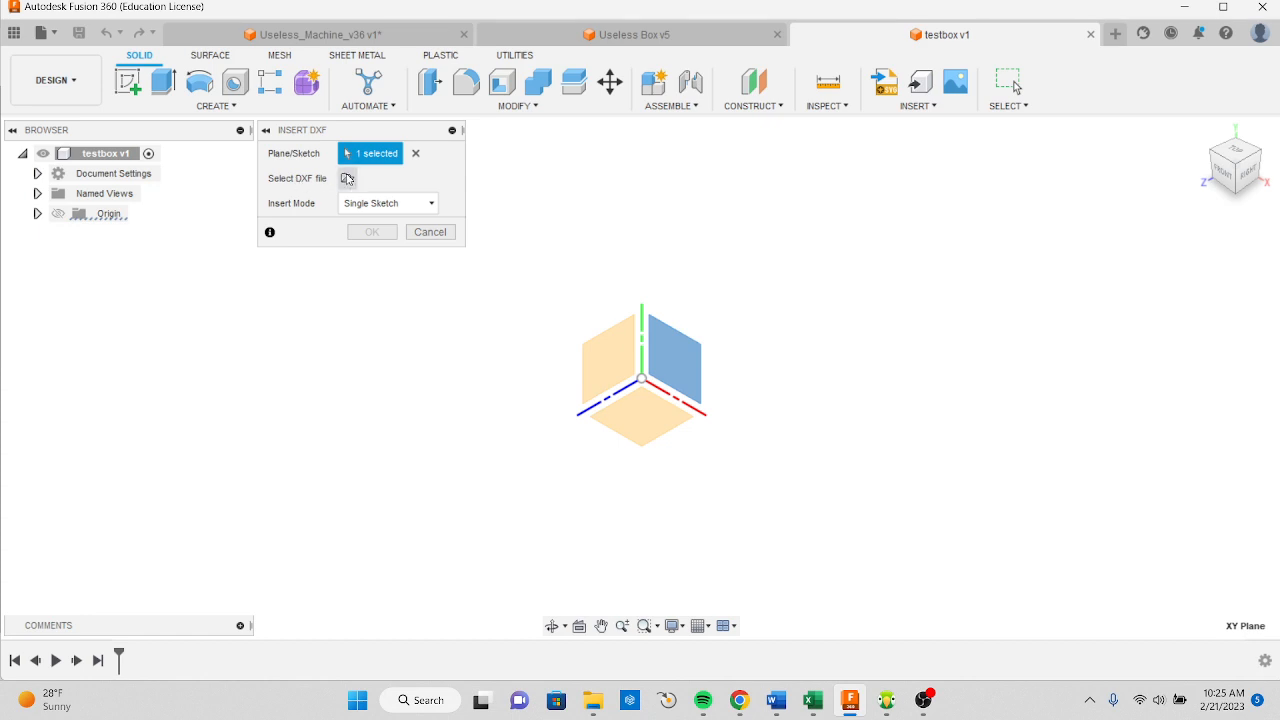
{"action": "left_click", "coordinate": [347, 178]}
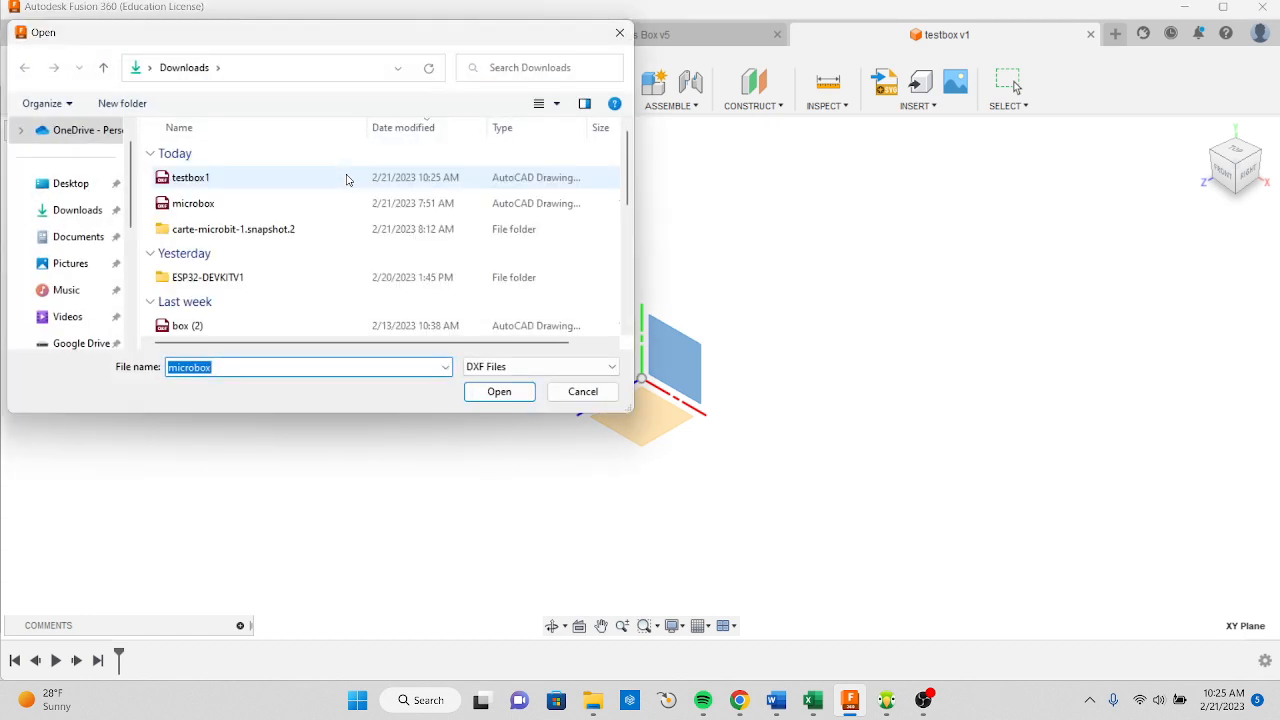
{"action": "left_click", "coordinate": [79, 218]}
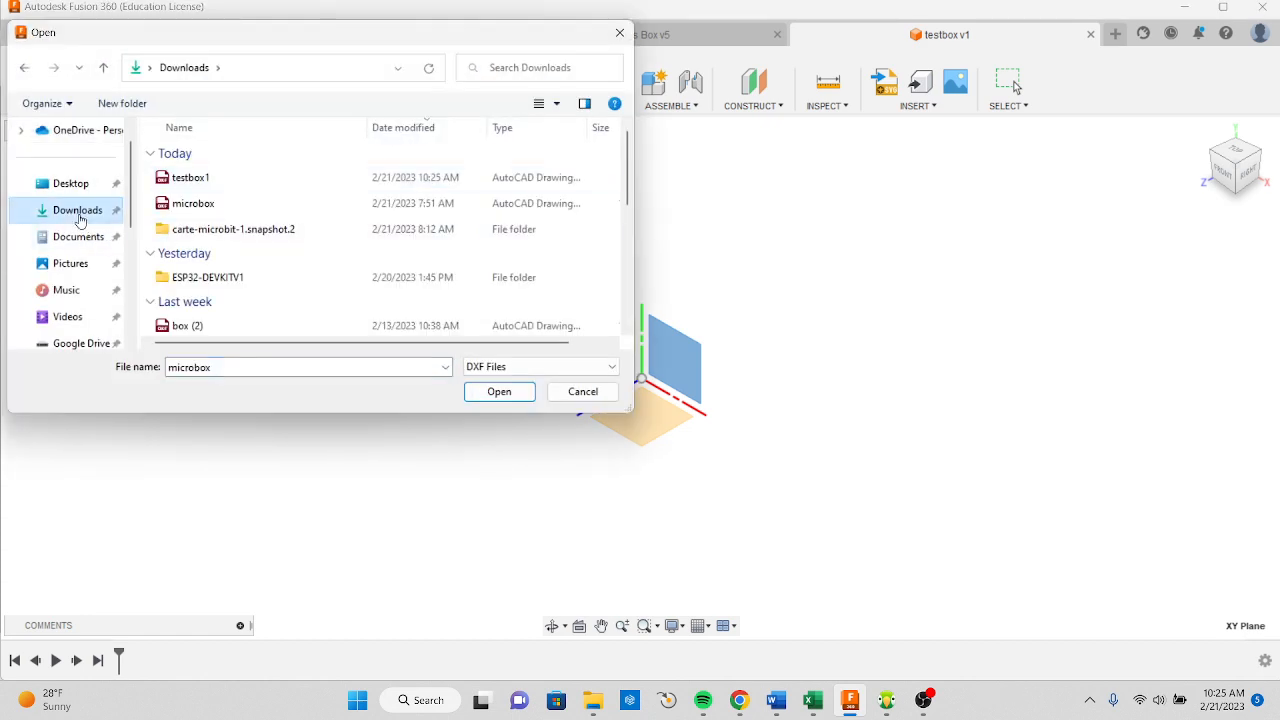
{"action": "left_click", "coordinate": [212, 179]}
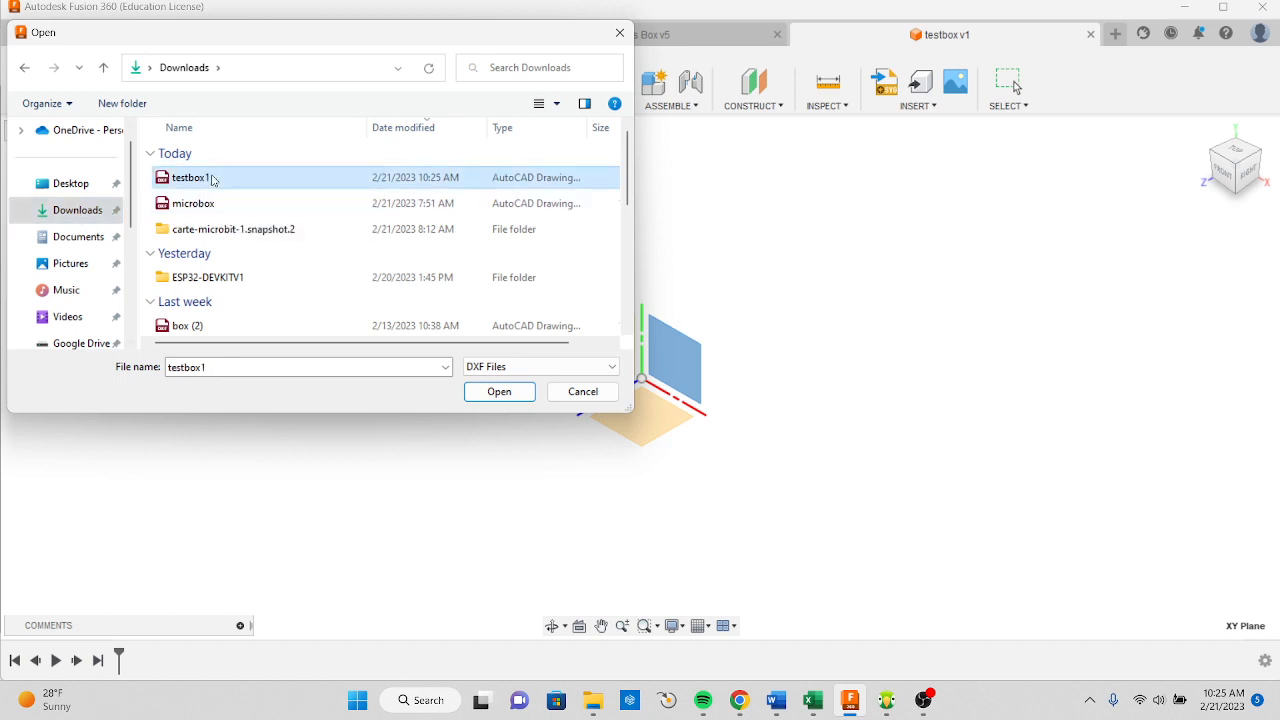
{"action": "left_click", "coordinate": [497, 391]}
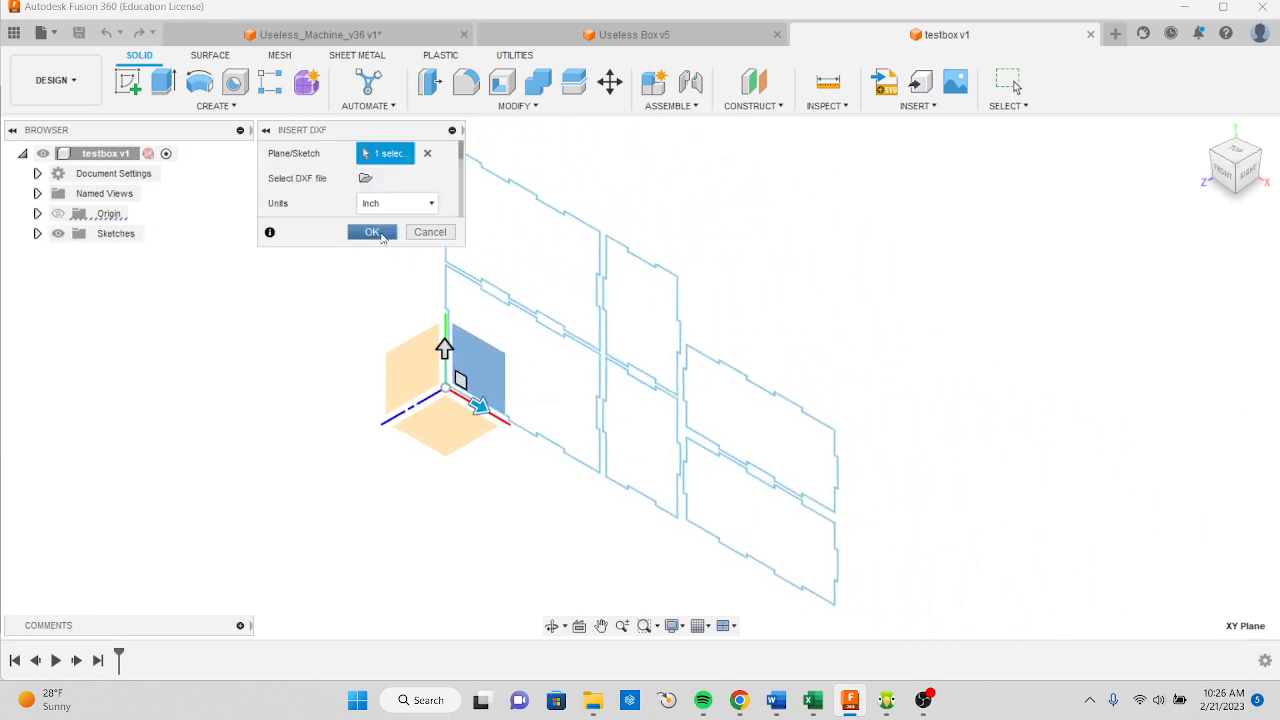
{"action": "left_click", "coordinate": [372, 232]}
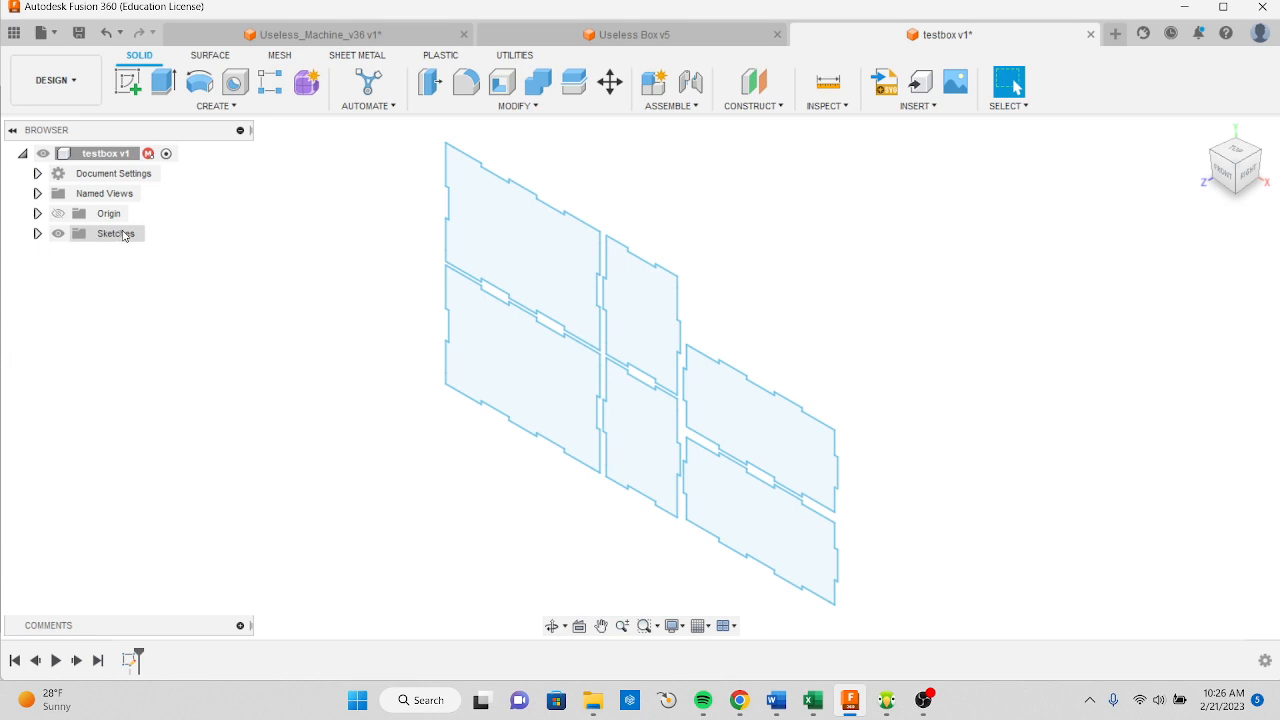
{"action": "left_click", "coordinate": [37, 233]}
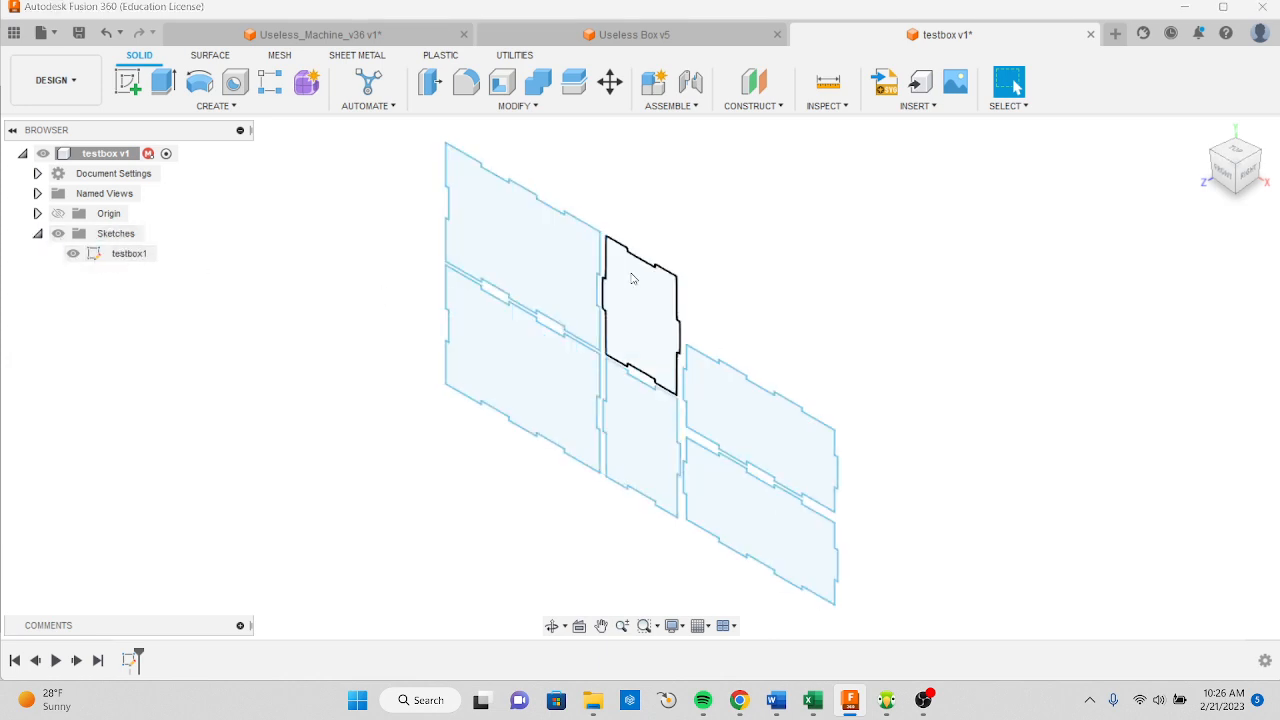
Extrude all six imported panel profiles 0.125 in as new bodies, and expand the Bodies folder to list them
{"action": "left_click", "coordinate": [163, 83]}
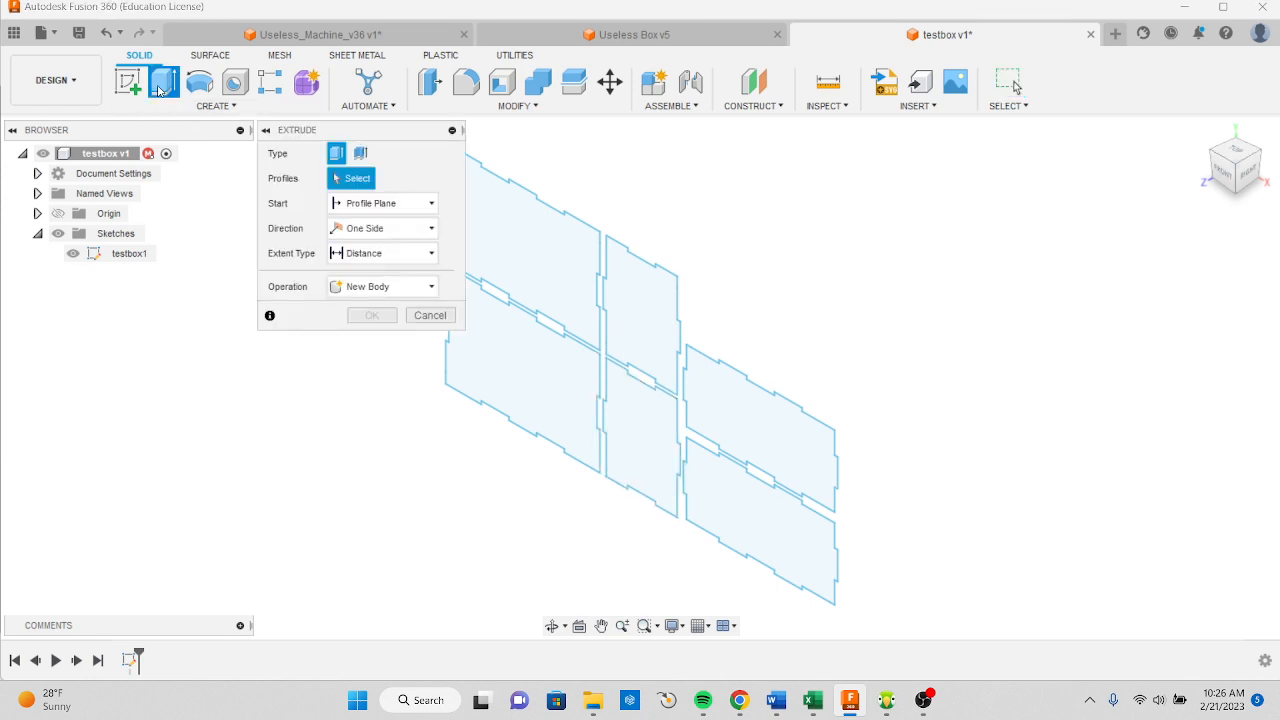
{"action": "left_click", "coordinate": [540, 292]}
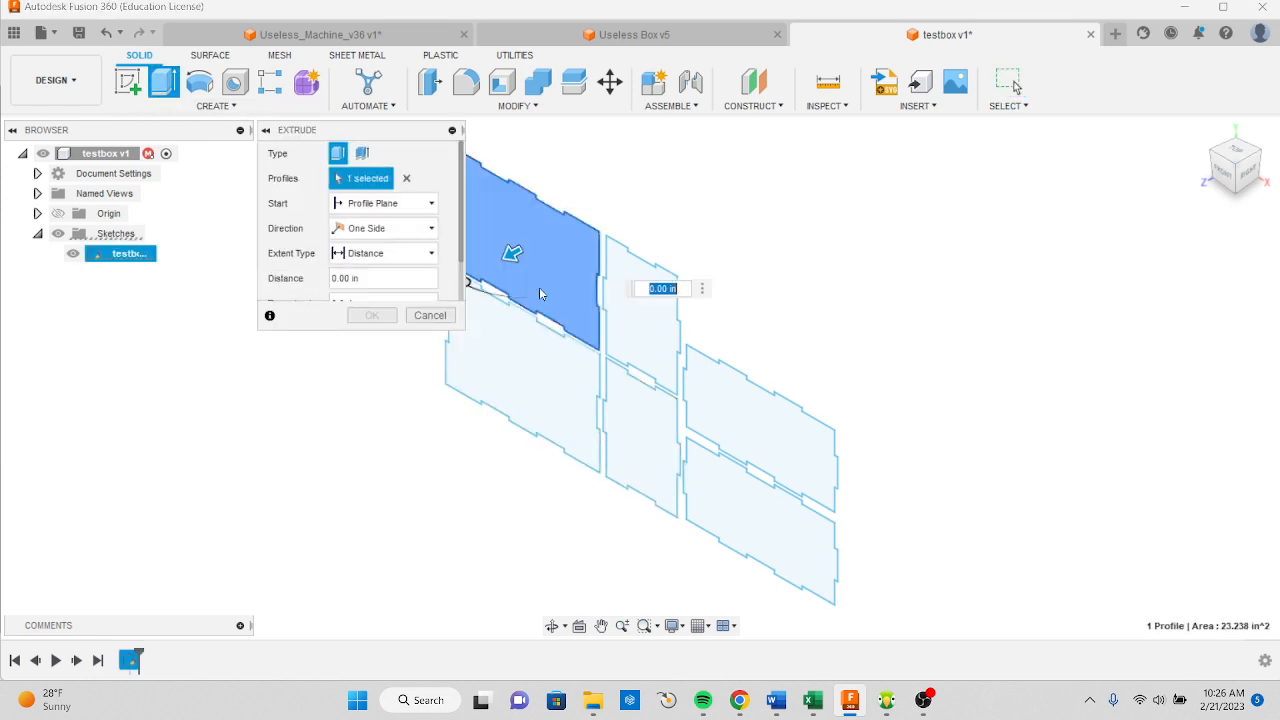
{"action": "left_click", "coordinate": [536, 367]}
{"action": "left_click", "coordinate": [614, 318]}
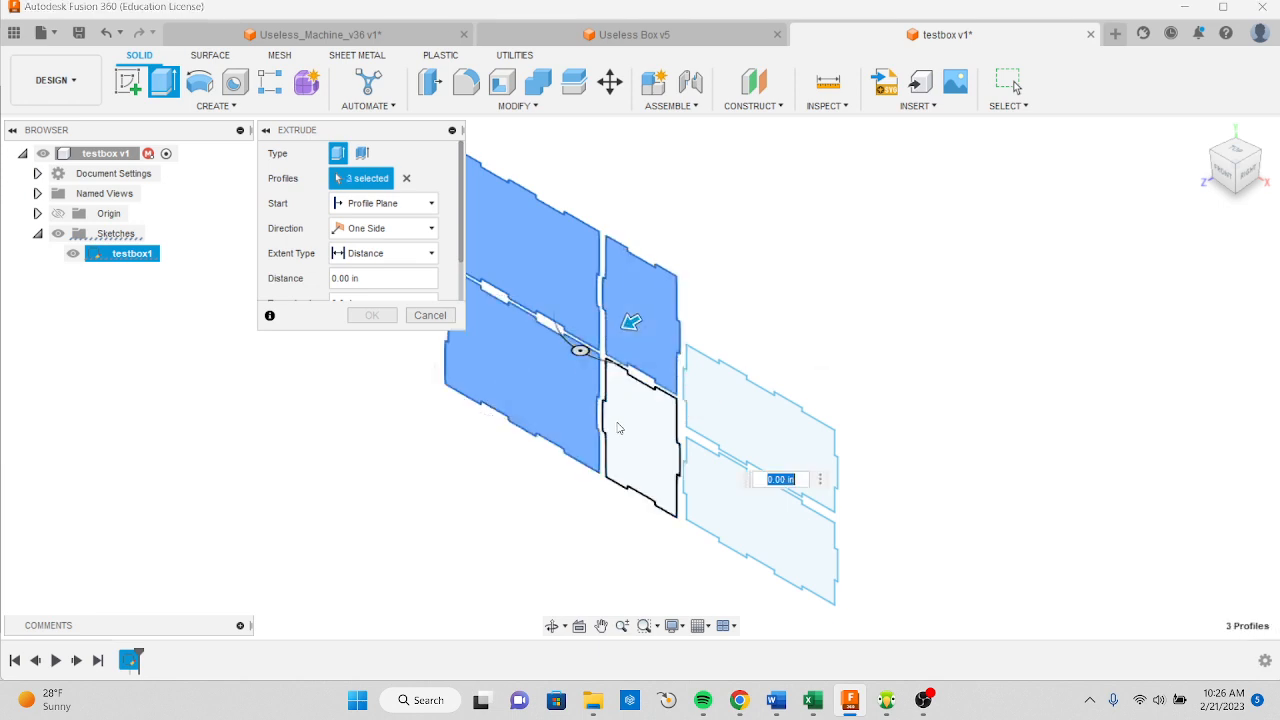
{"action": "left_click", "coordinate": [618, 429]}
{"action": "left_click", "coordinate": [706, 406]}
{"action": "left_click", "coordinate": [700, 460]}
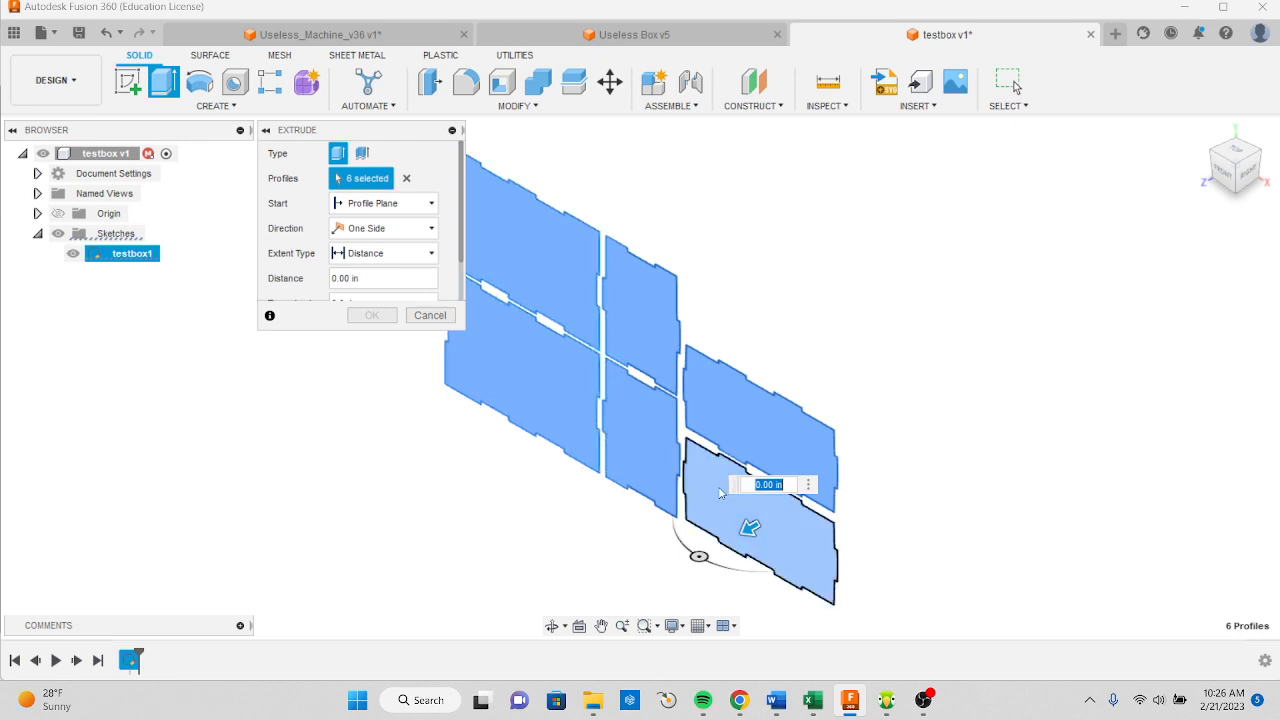
{"action": "left_click", "coordinate": [355, 276]}
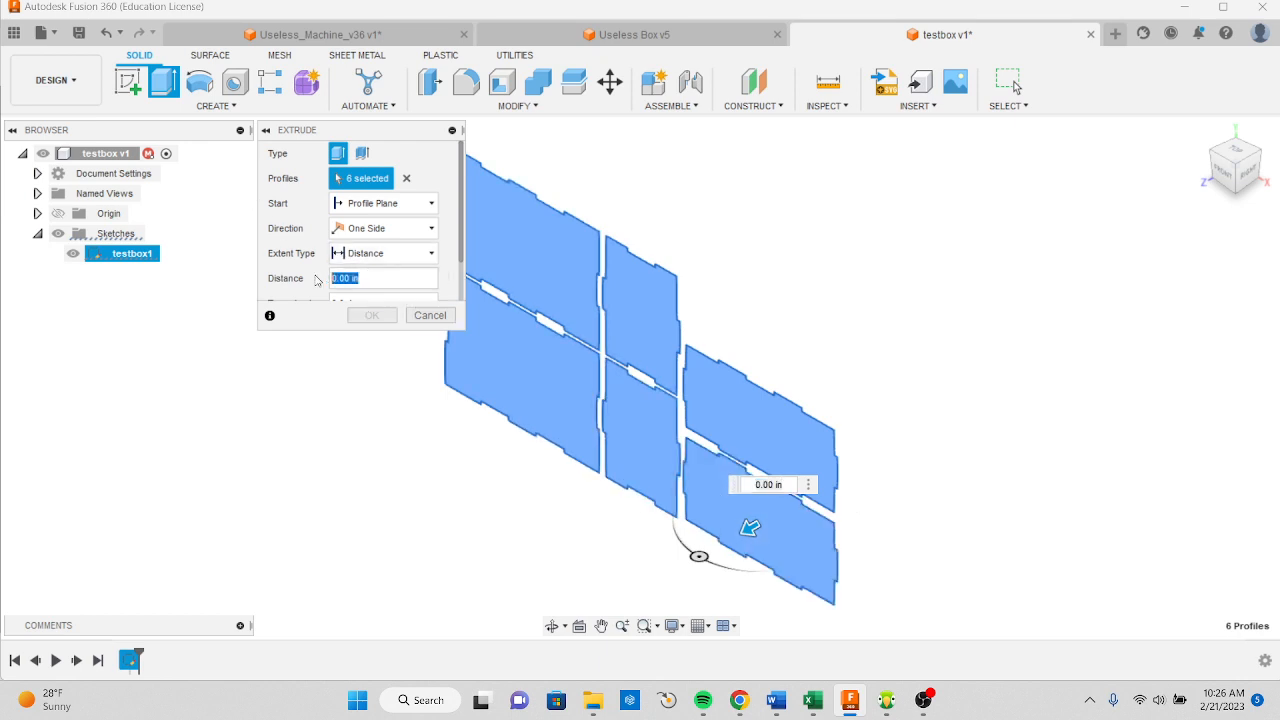
{"action": "key", "text": "BackSpace"}
{"action": "type", "text": ".125"}
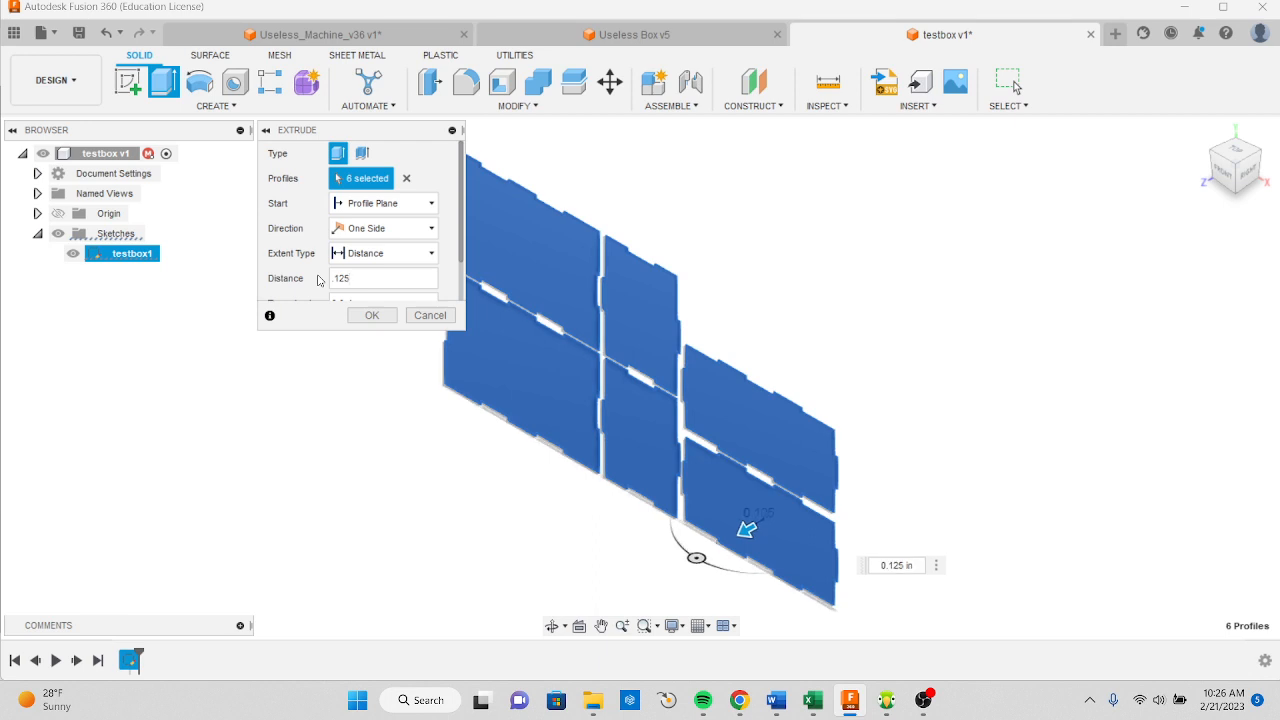
{"action": "left_click", "coordinate": [371, 315]}
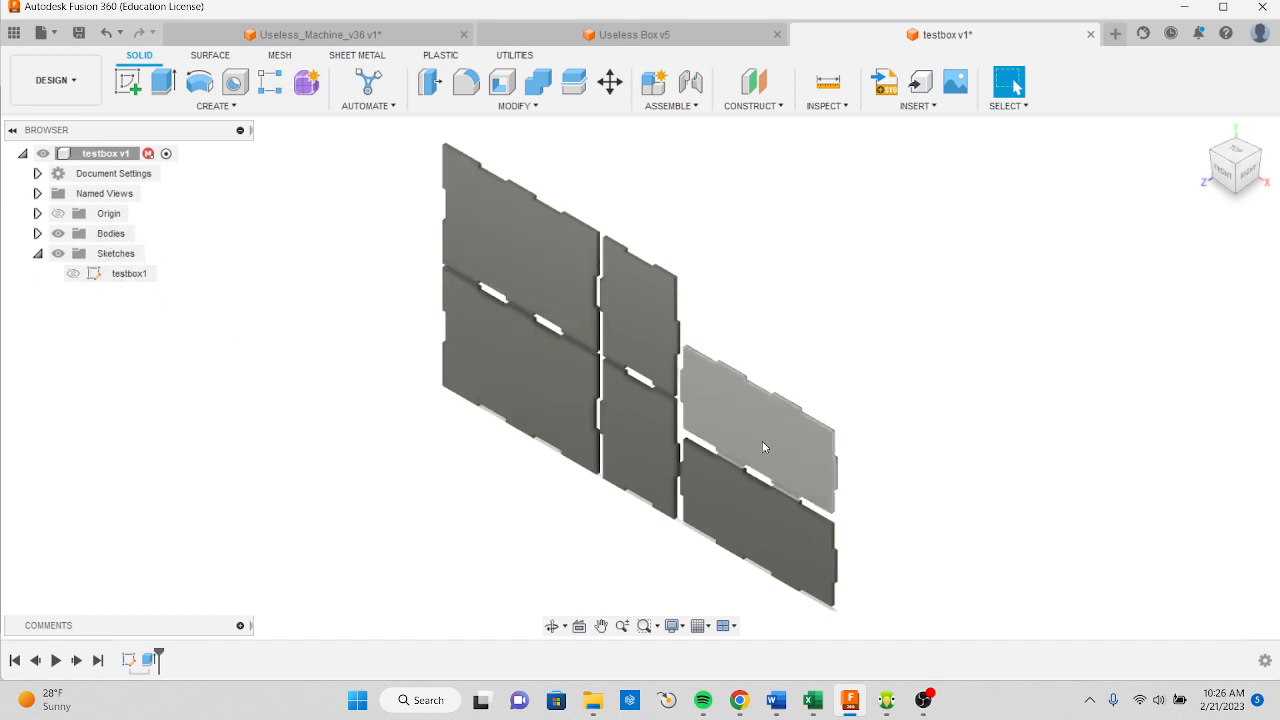
{"action": "left_click", "coordinate": [37, 233]}
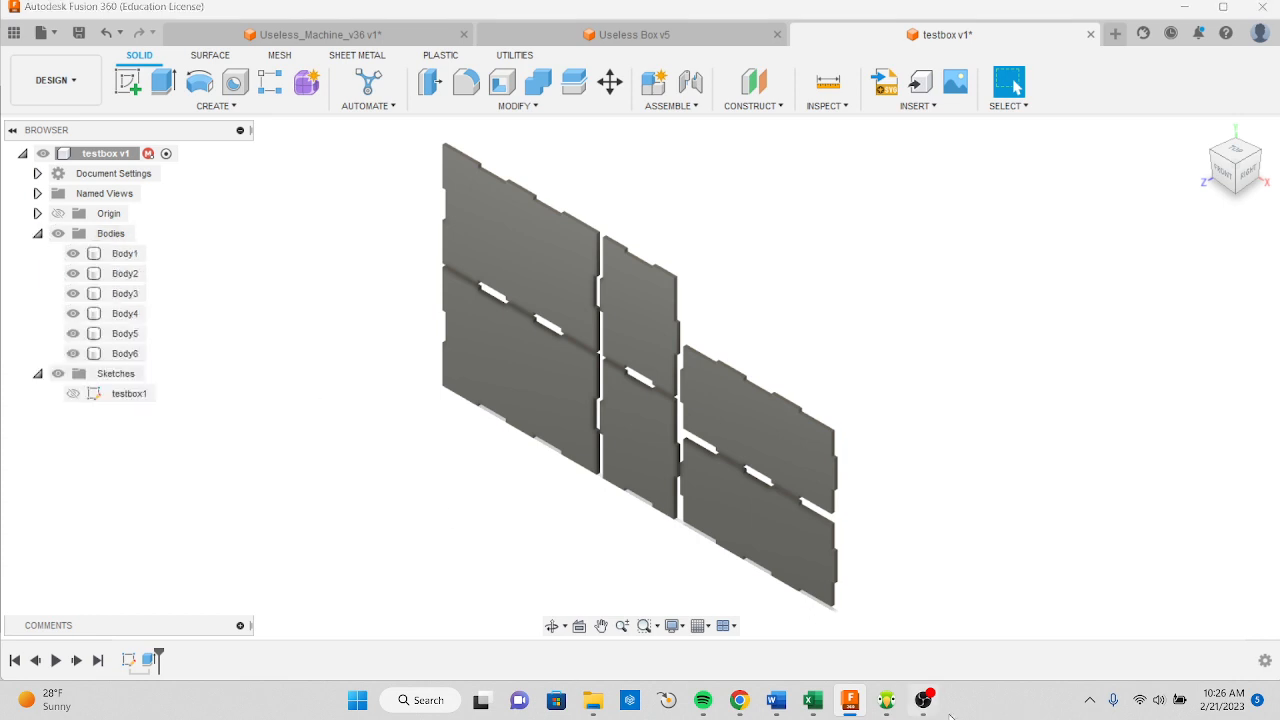
{"action": "left_click", "coordinate": [924, 708]}
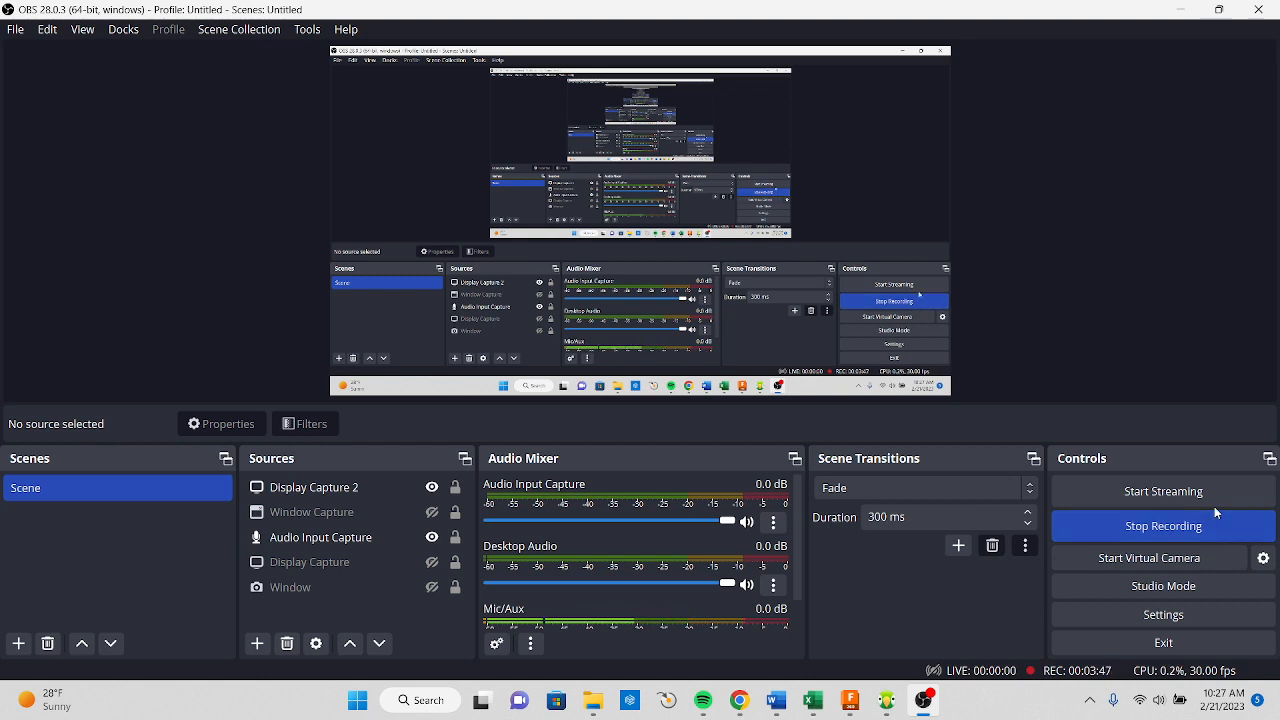
{"action": "left_click", "coordinate": [847, 702]}
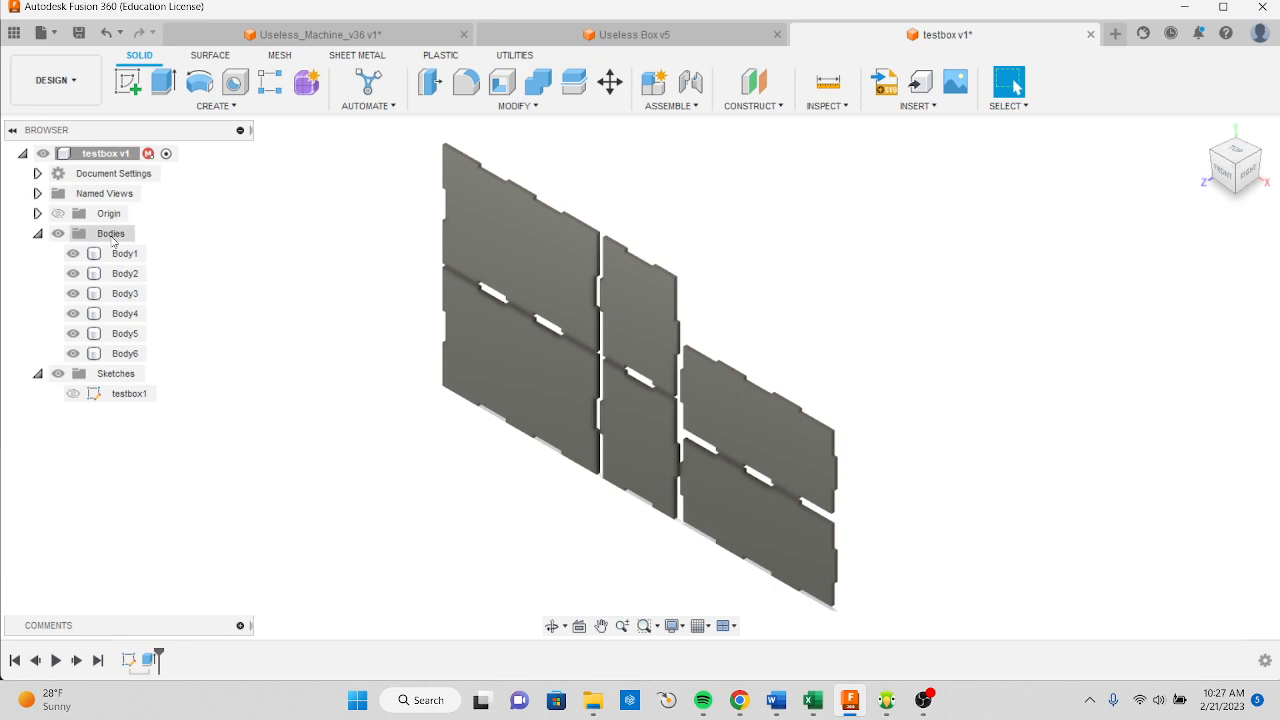
Create components from all the bodies in the Bodies folder
{"action": "right_click", "coordinate": [113, 239]}
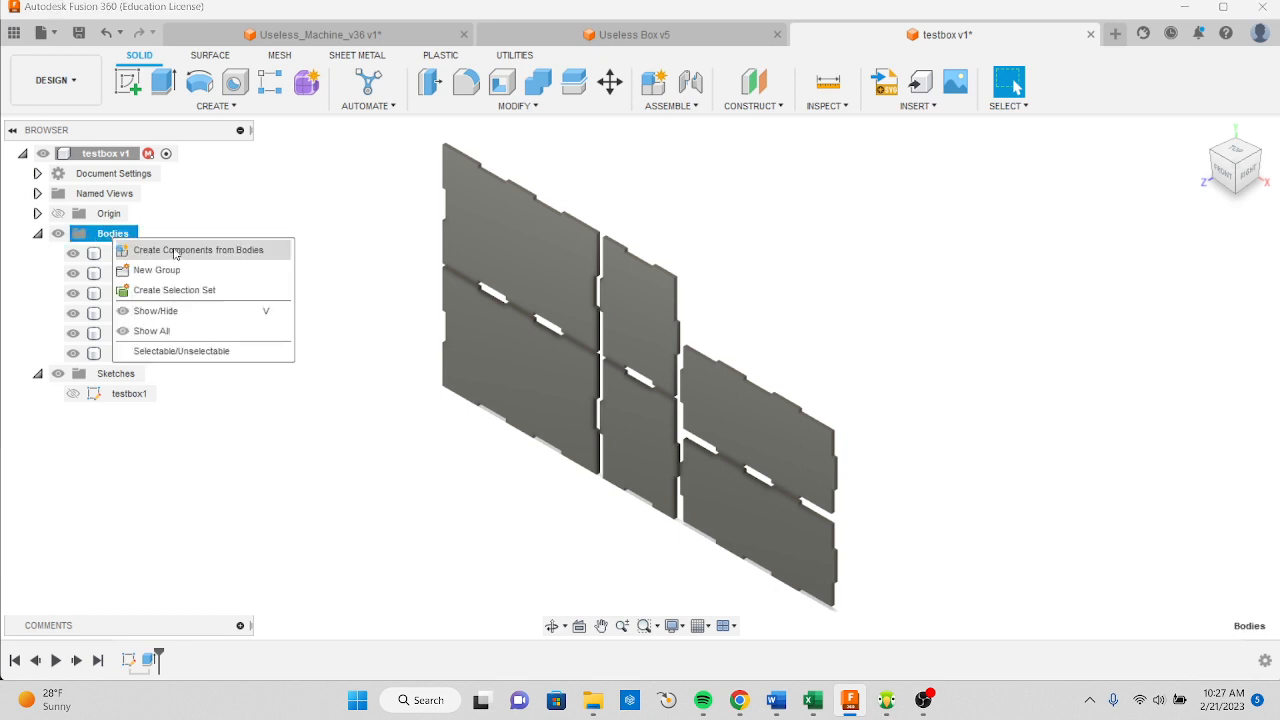
{"action": "right_click", "coordinate": [104, 234]}
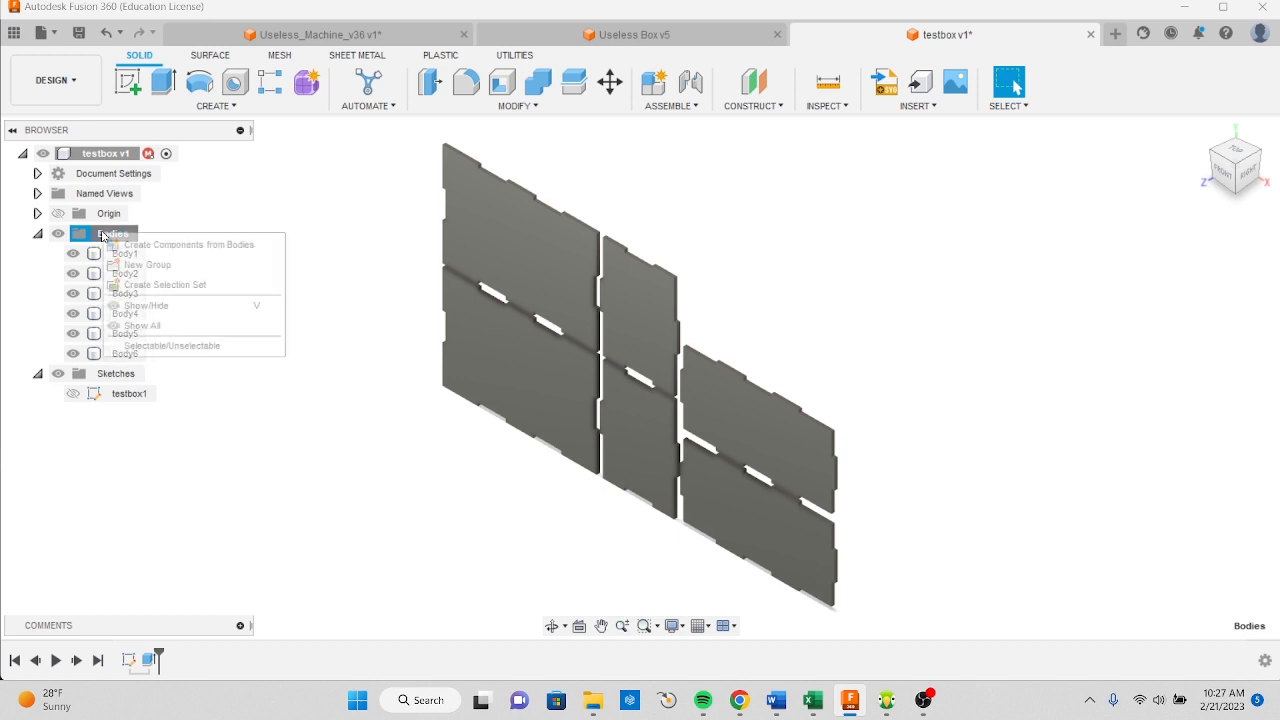
{"action": "left_click", "coordinate": [169, 254]}
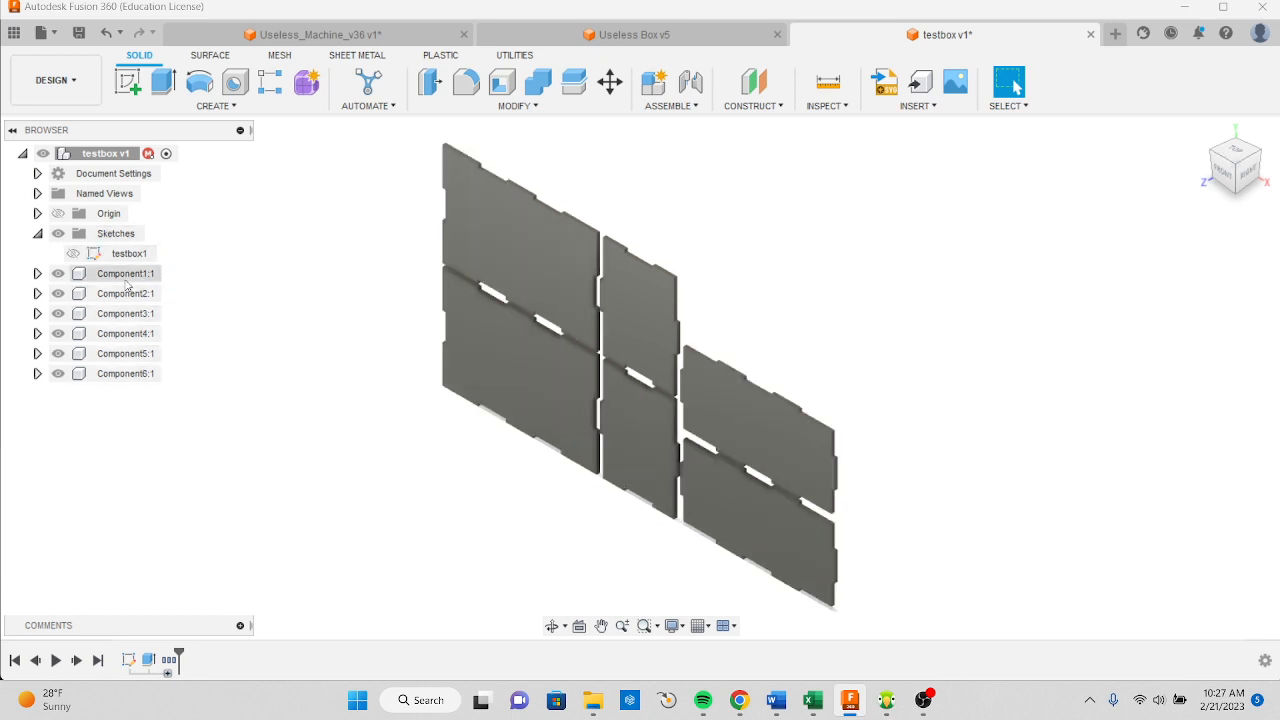
Spread the six panel components apart with gaps between them, and save the design with the version description User Saved
{"action": "left_click_drag", "start_coordinate": [575, 257], "coordinate": [498, 252]}
{"action": "left_click_drag", "start_coordinate": [538, 401], "coordinate": [509, 428]}
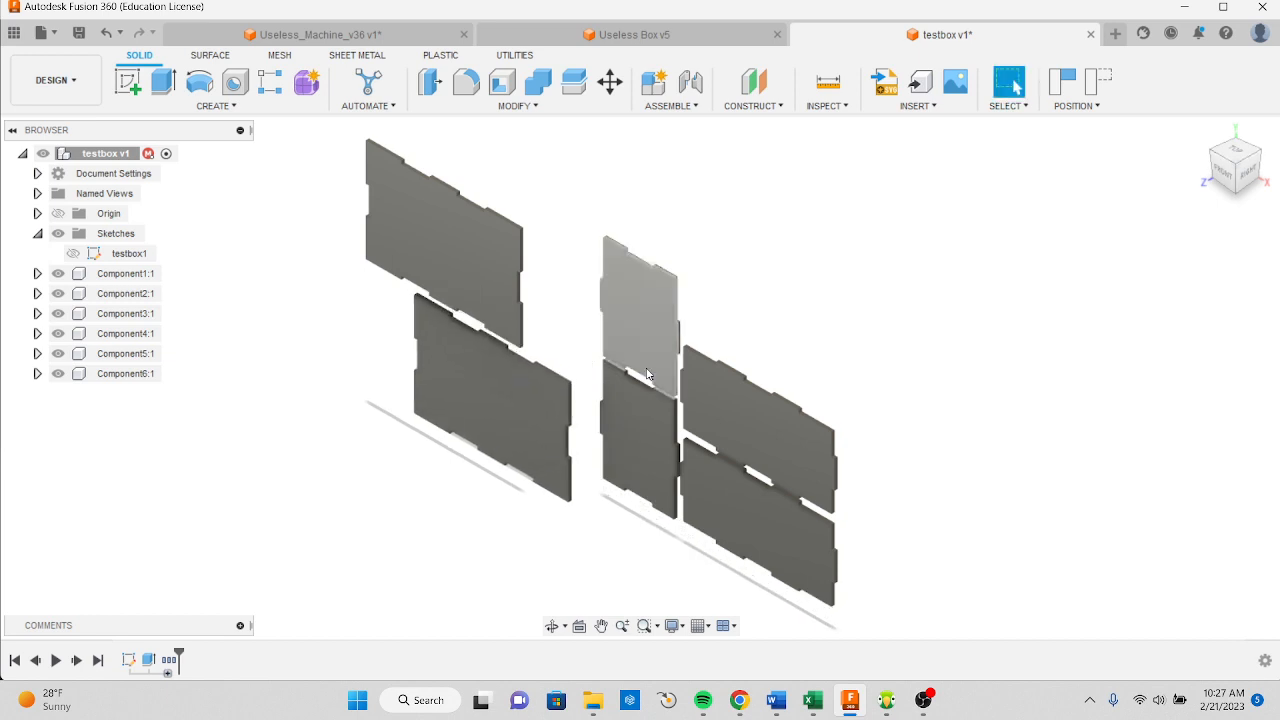
{"action": "left_click_drag", "start_coordinate": [652, 314], "coordinate": [643, 424]}
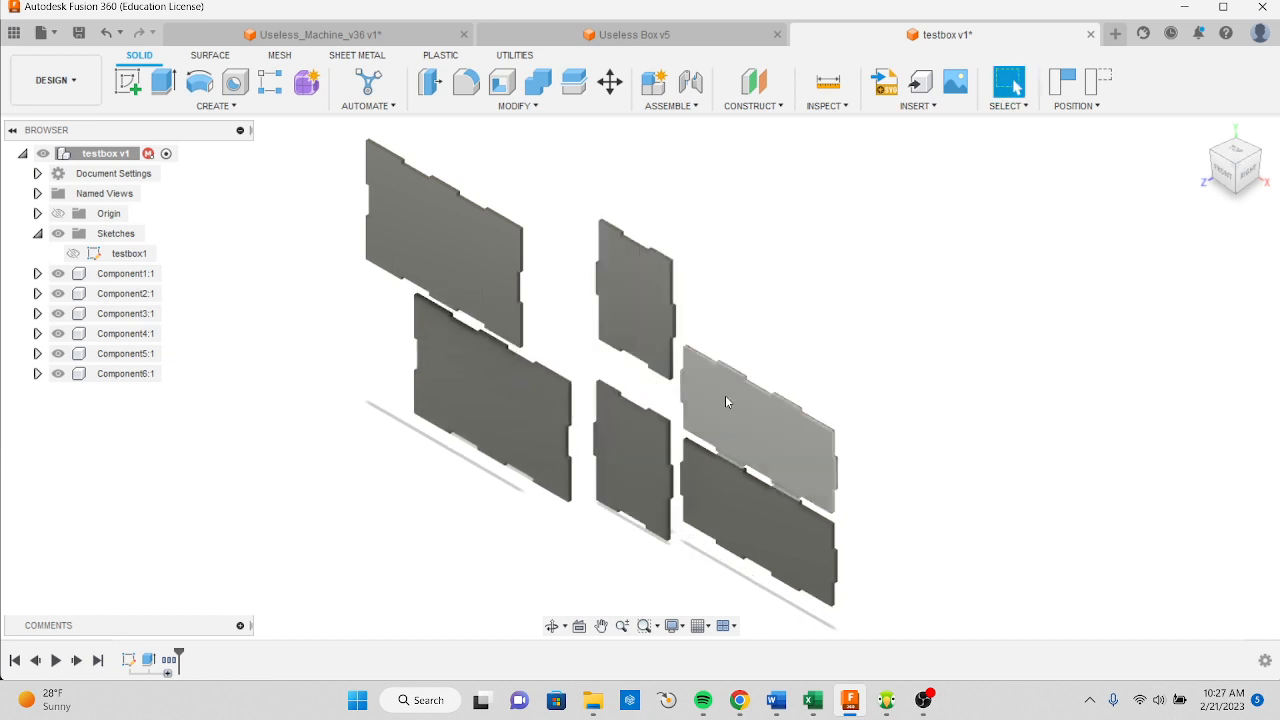
{"action": "left_click_drag", "start_coordinate": [725, 395], "coordinate": [716, 480]}
{"action": "left_click_drag", "start_coordinate": [742, 406], "coordinate": [743, 396]}
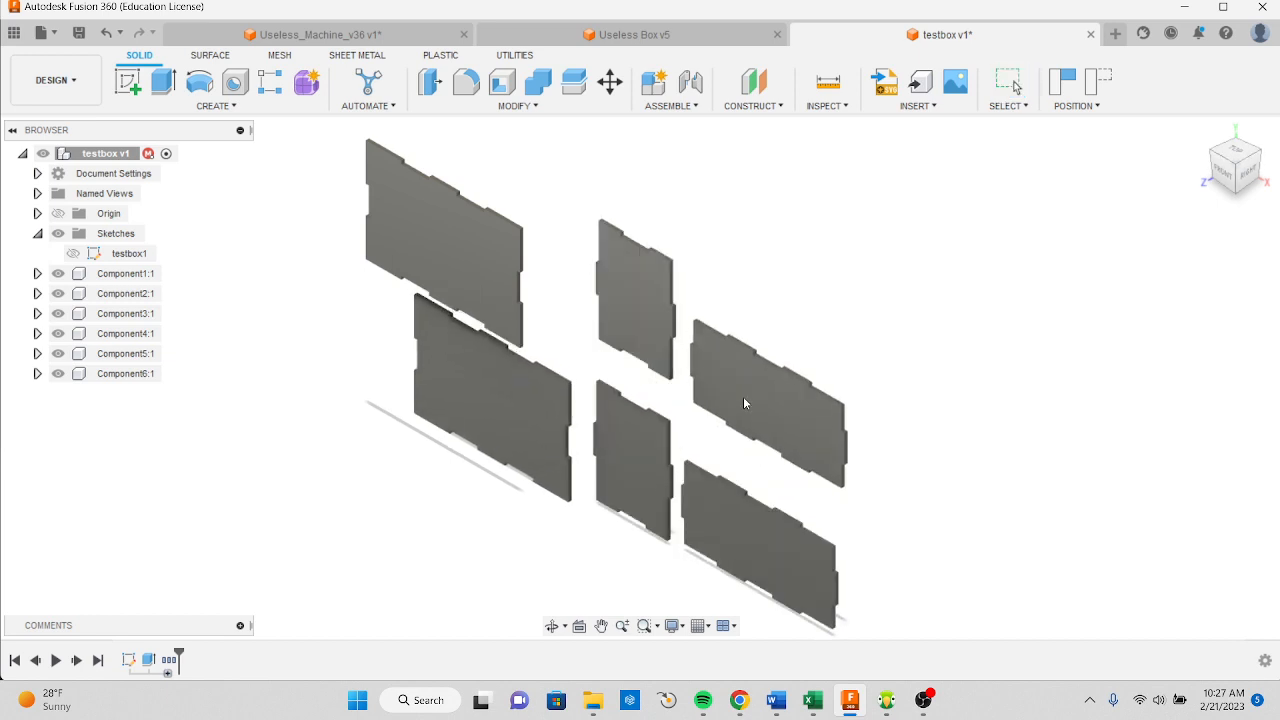
{"action": "left_click_drag", "start_coordinate": [464, 290], "coordinate": [484, 282]}
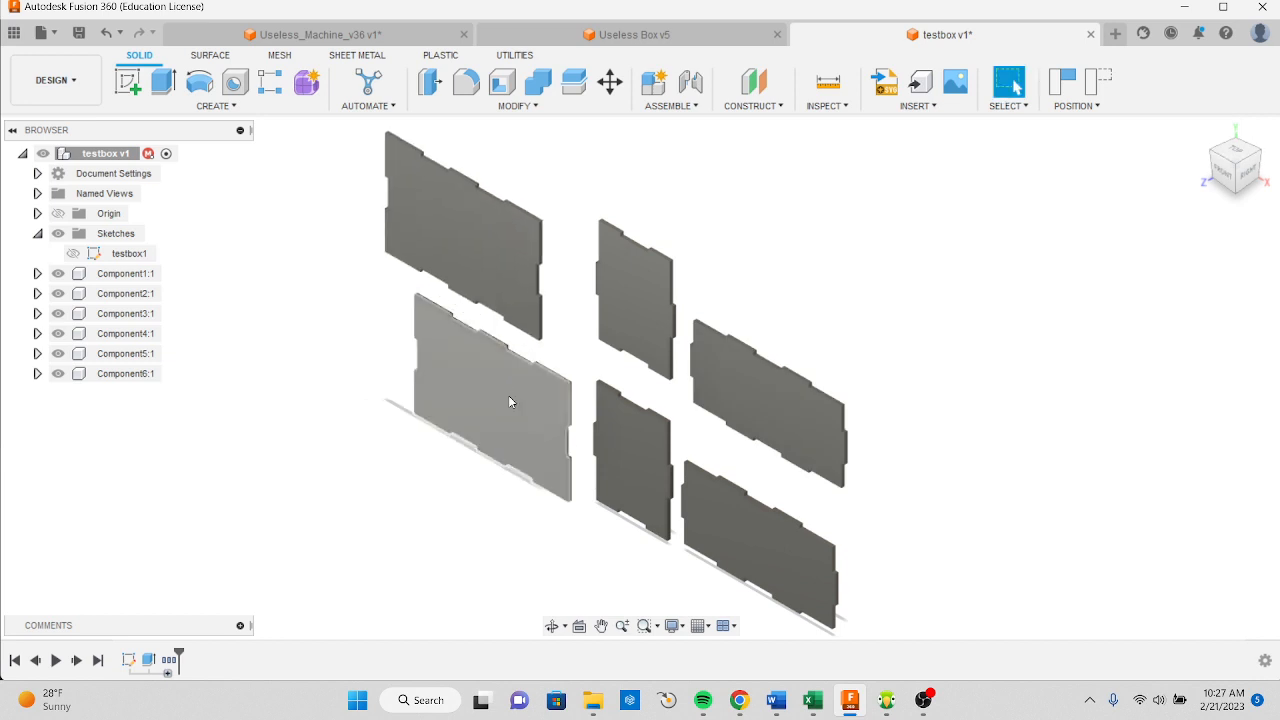
{"action": "left_click_drag", "start_coordinate": [509, 401], "coordinate": [506, 407]}
{"action": "left_click_drag", "start_coordinate": [603, 424], "coordinate": [603, 436]}
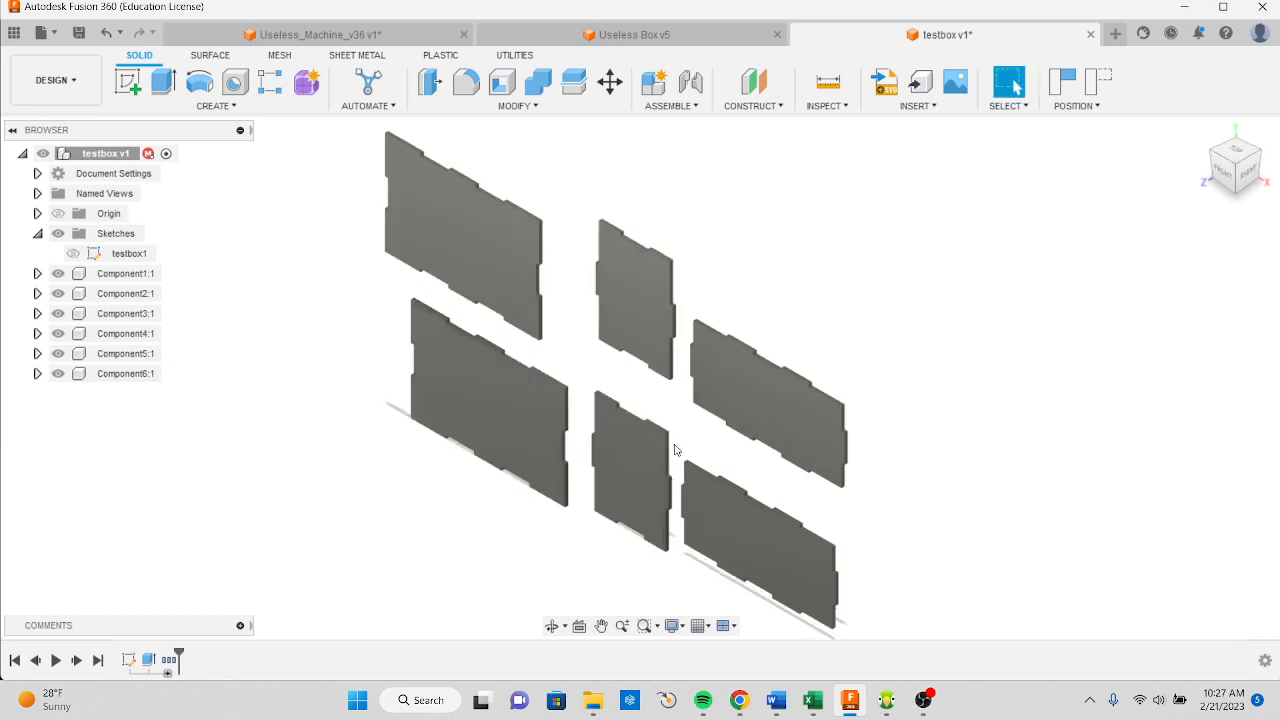
{"action": "left_click", "coordinate": [79, 35]}
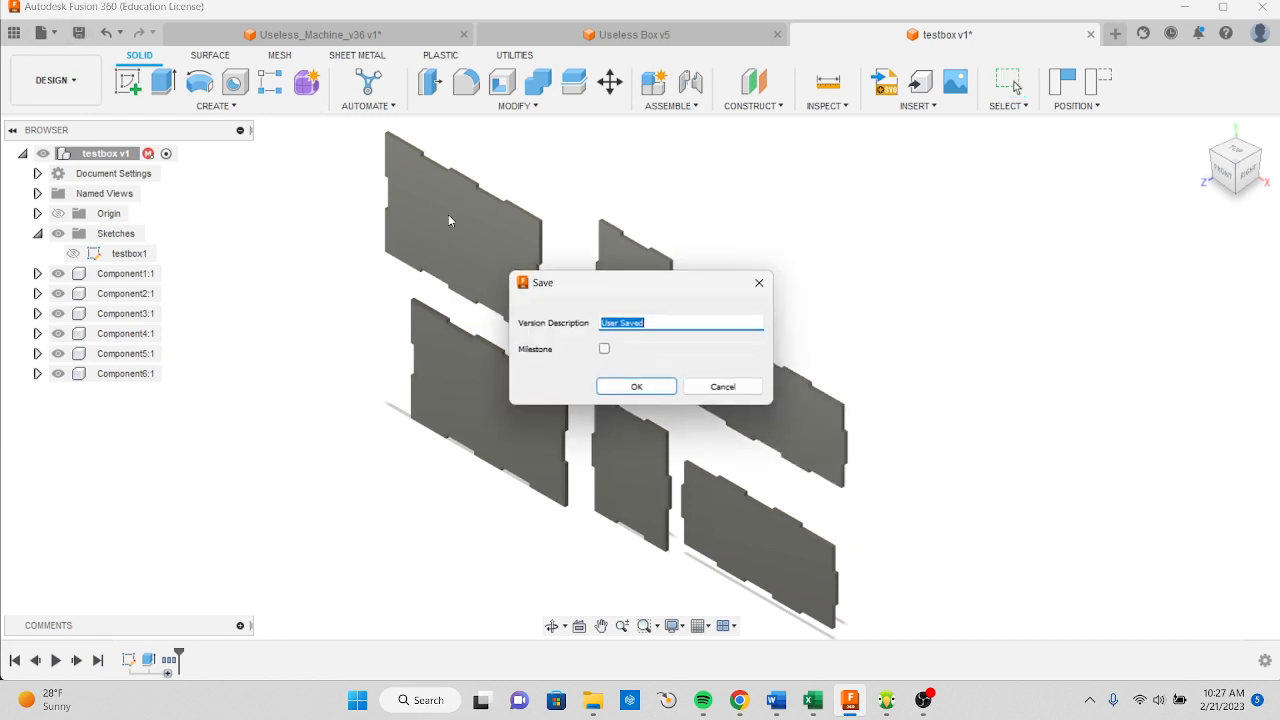
{"action": "left_click", "coordinate": [650, 391]}
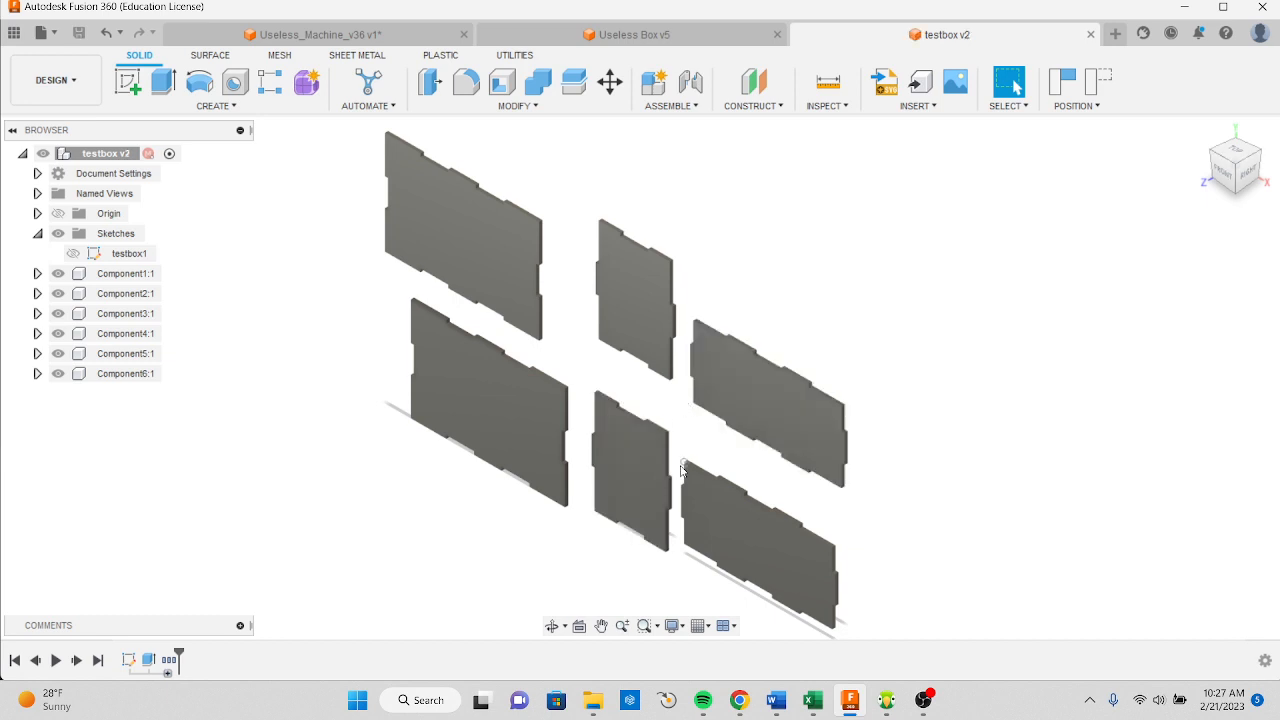
Move the three upper panels farther above the lower row, and shift the lower wide, short panel away from the narrow one
{"action": "mouse_move", "coordinate": [685, 462]}
{"action": "middle_mouse_down", "text": "shift"}
{"action": "mouse_move", "coordinate": [711, 437]}
{"action": "mouse_move", "coordinate": [706, 423]}
{"action": "mouse_move", "coordinate": [698, 440]}
{"action": "middle_mouse_up", "text": "shift"}
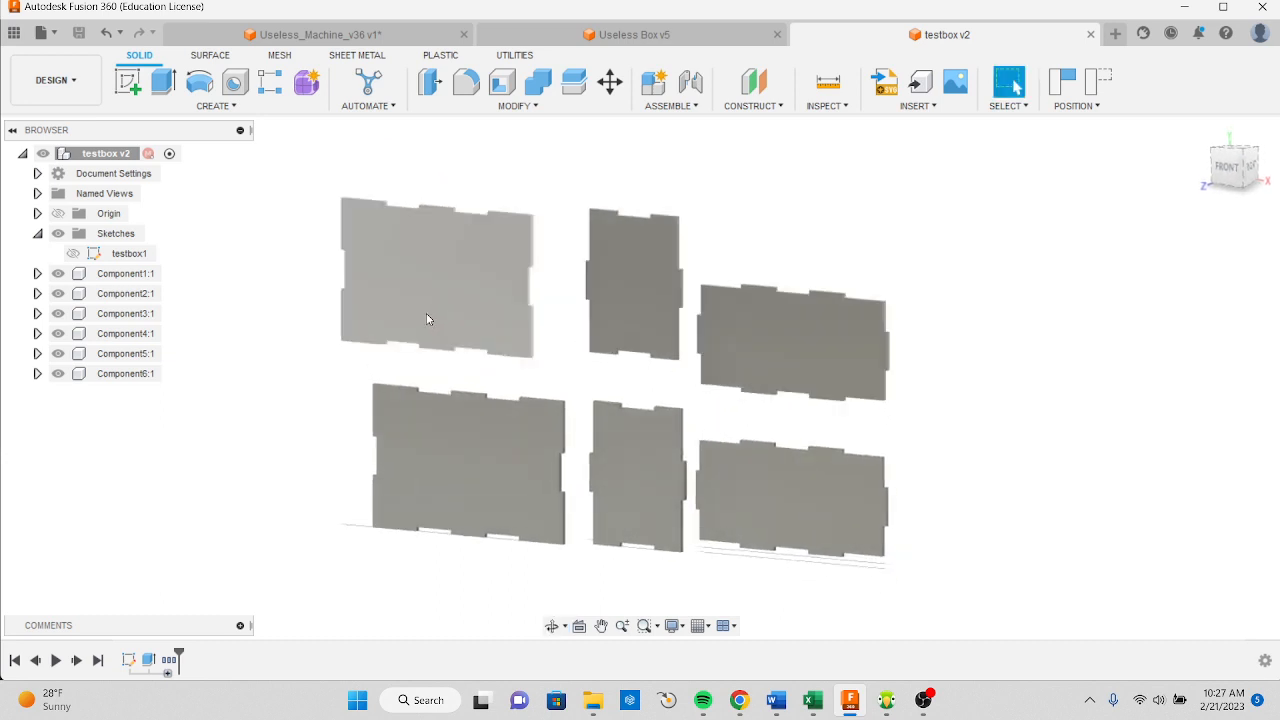
{"action": "left_click_drag", "start_coordinate": [427, 319], "coordinate": [428, 230]}
{"action": "left_click_drag", "start_coordinate": [618, 292], "coordinate": [608, 213]}
{"action": "left_click_drag", "start_coordinate": [812, 341], "coordinate": [846, 280]}
{"action": "left_click_drag", "start_coordinate": [722, 488], "coordinate": [779, 481]}
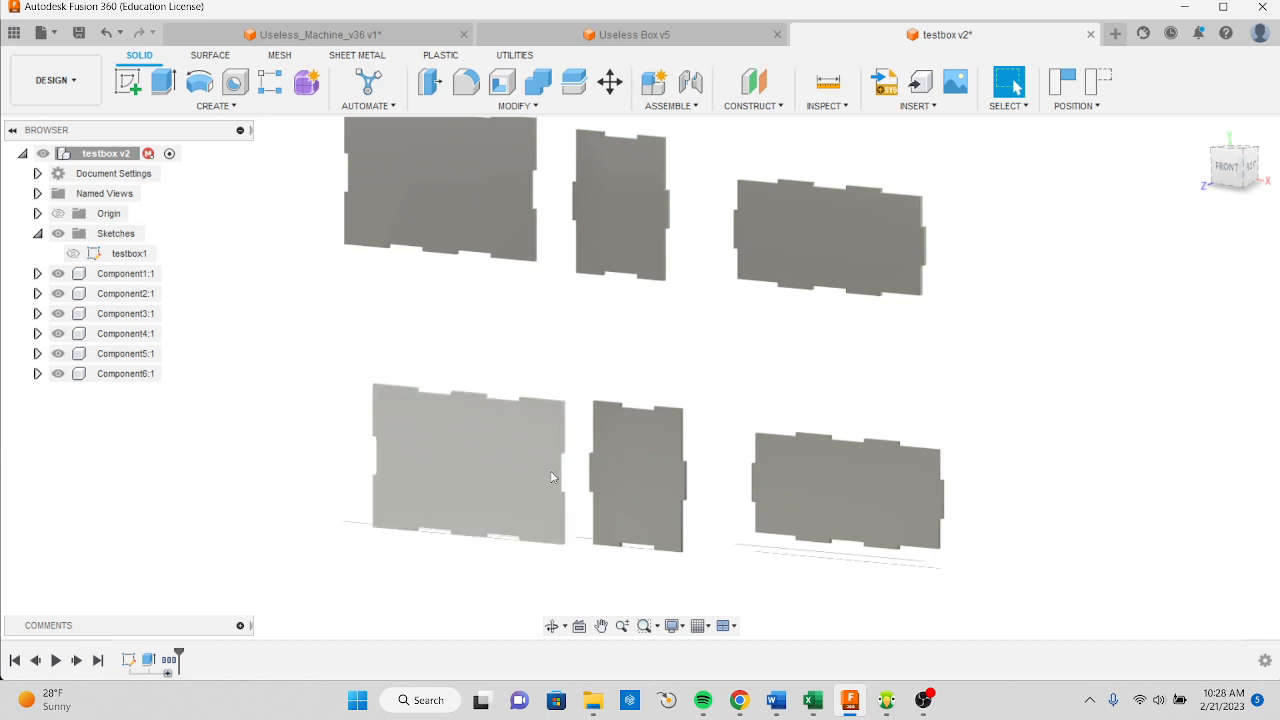
Widen the gaps between the three lower panels and nudge the three upper panels slightly down
{"action": "scroll", "coordinate": [580, 488], "scroll_direction": "up", "scroll_amount": 5}
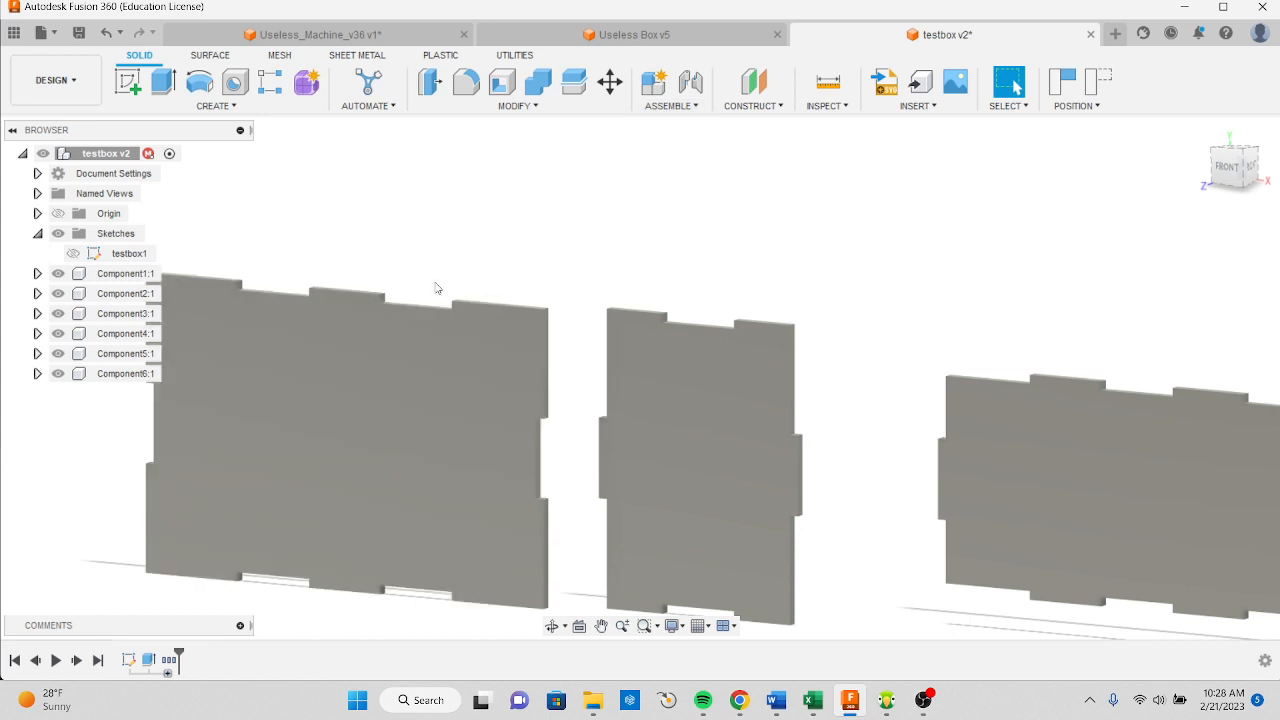
{"action": "scroll", "coordinate": [528, 443], "scroll_direction": "down", "scroll_amount": 3}
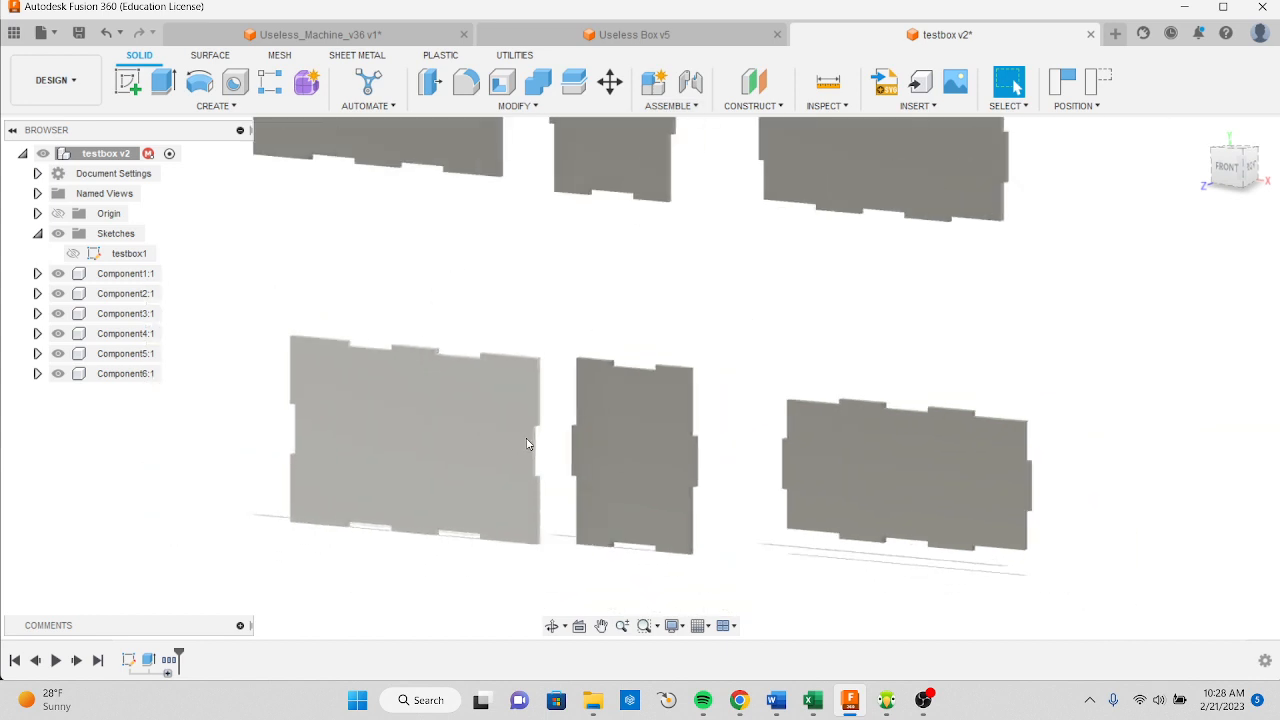
{"action": "left_click_drag", "start_coordinate": [491, 409], "coordinate": [452, 412]}
{"action": "left_click_drag", "start_coordinate": [648, 422], "coordinate": [664, 425]}
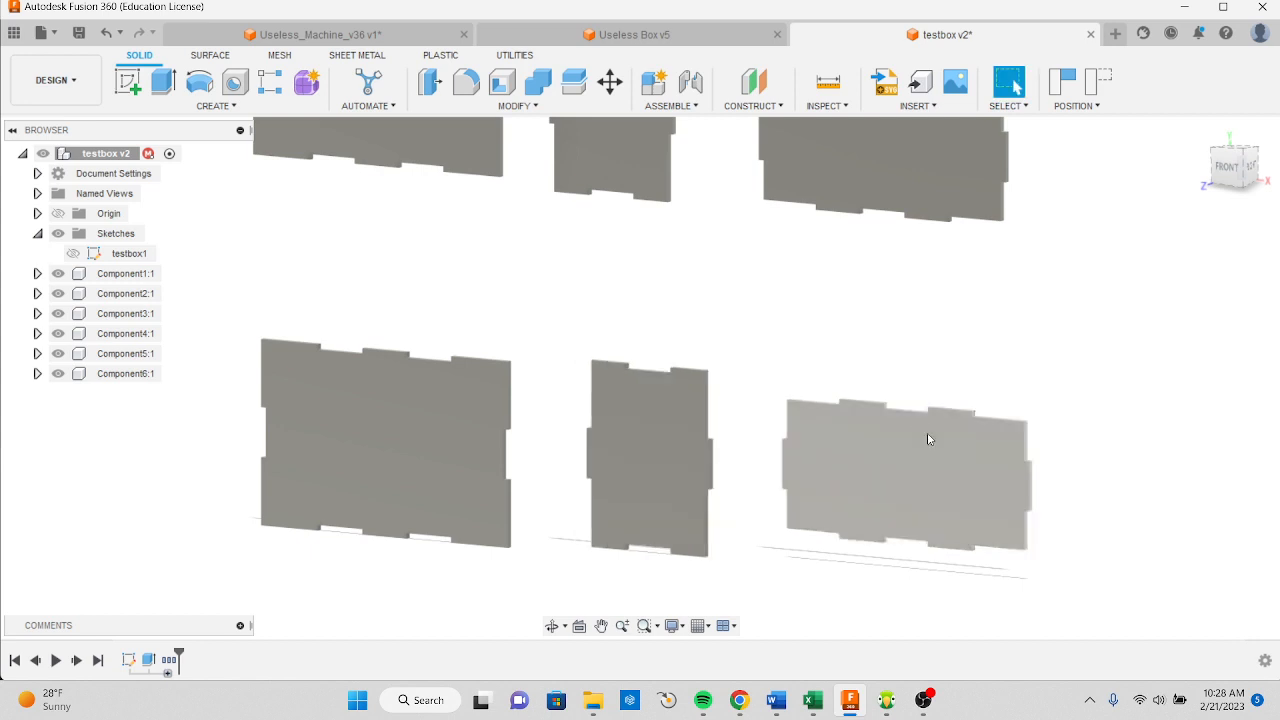
{"action": "left_click_drag", "start_coordinate": [927, 433], "coordinate": [957, 445]}
{"action": "left_click_drag", "start_coordinate": [870, 167], "coordinate": [875, 181]}
{"action": "left_click_drag", "start_coordinate": [639, 171], "coordinate": [637, 185]}
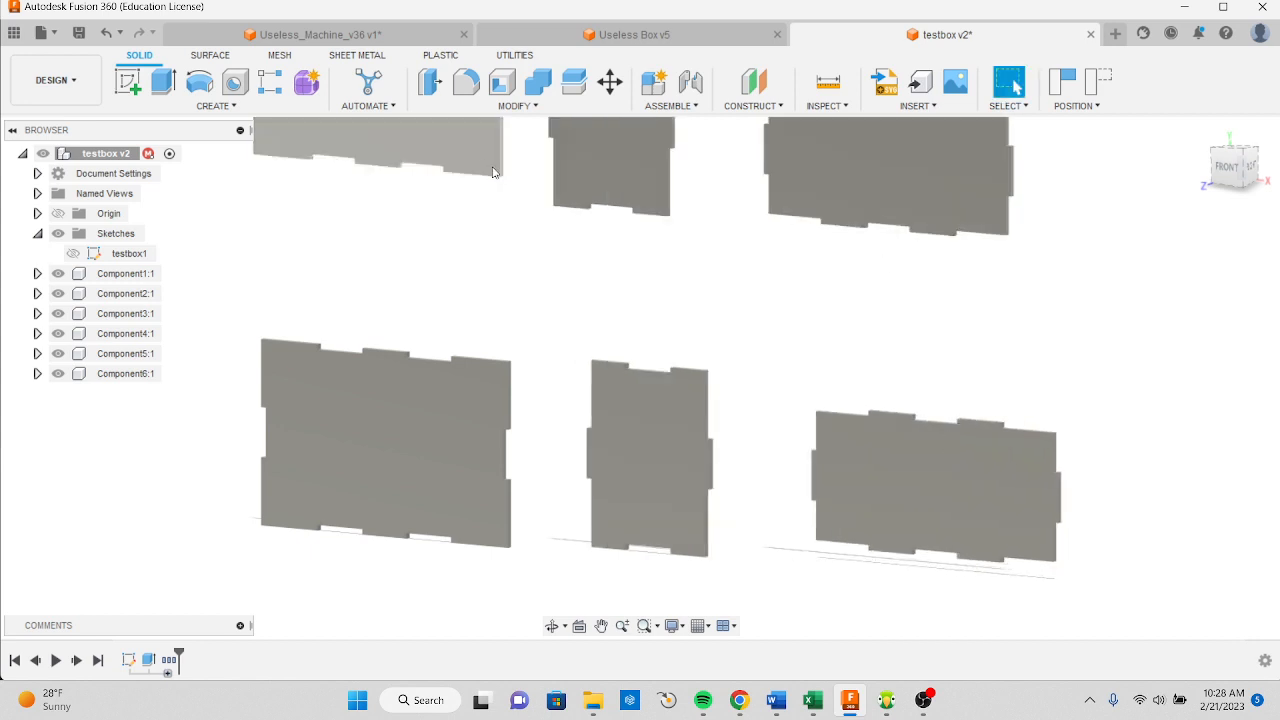
{"action": "left_click_drag", "start_coordinate": [466, 157], "coordinate": [473, 168]}
Ground the large lower panel, Component5:1, capturing the current component positions, and shift the narrow lower panel closer to it
{"action": "left_click", "coordinate": [446, 494]}
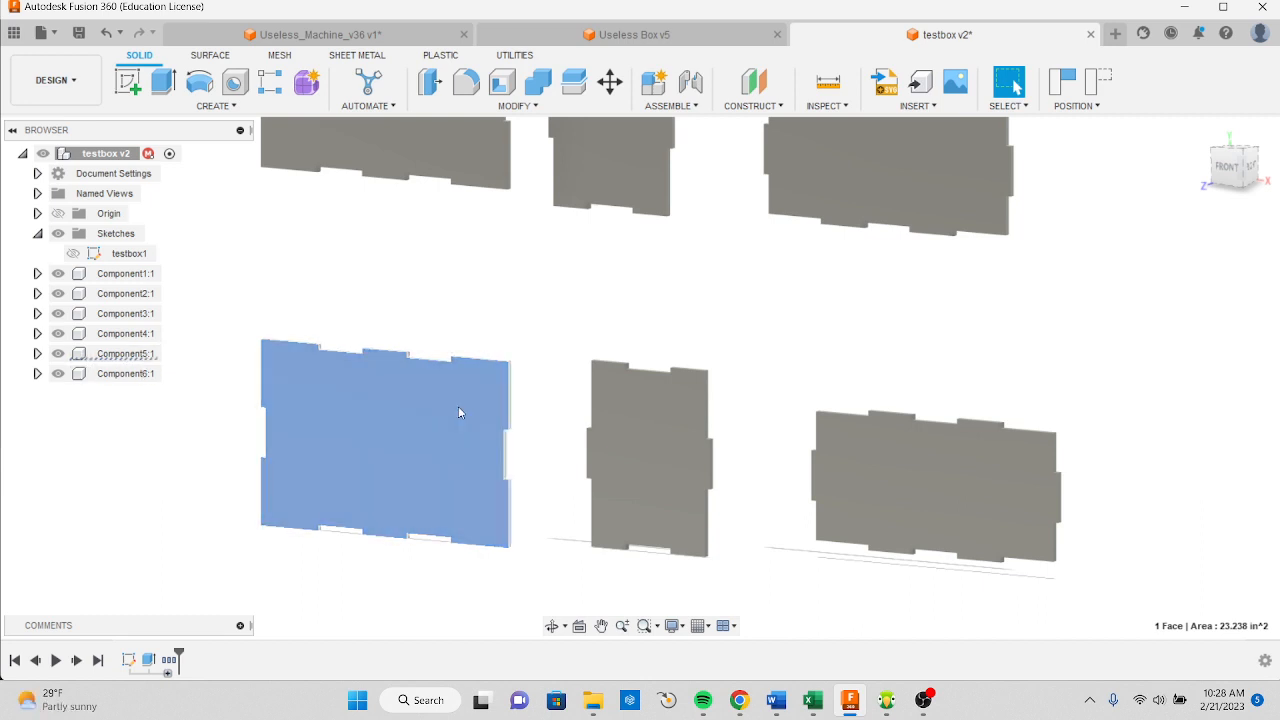
{"action": "right_click", "coordinate": [133, 358]}
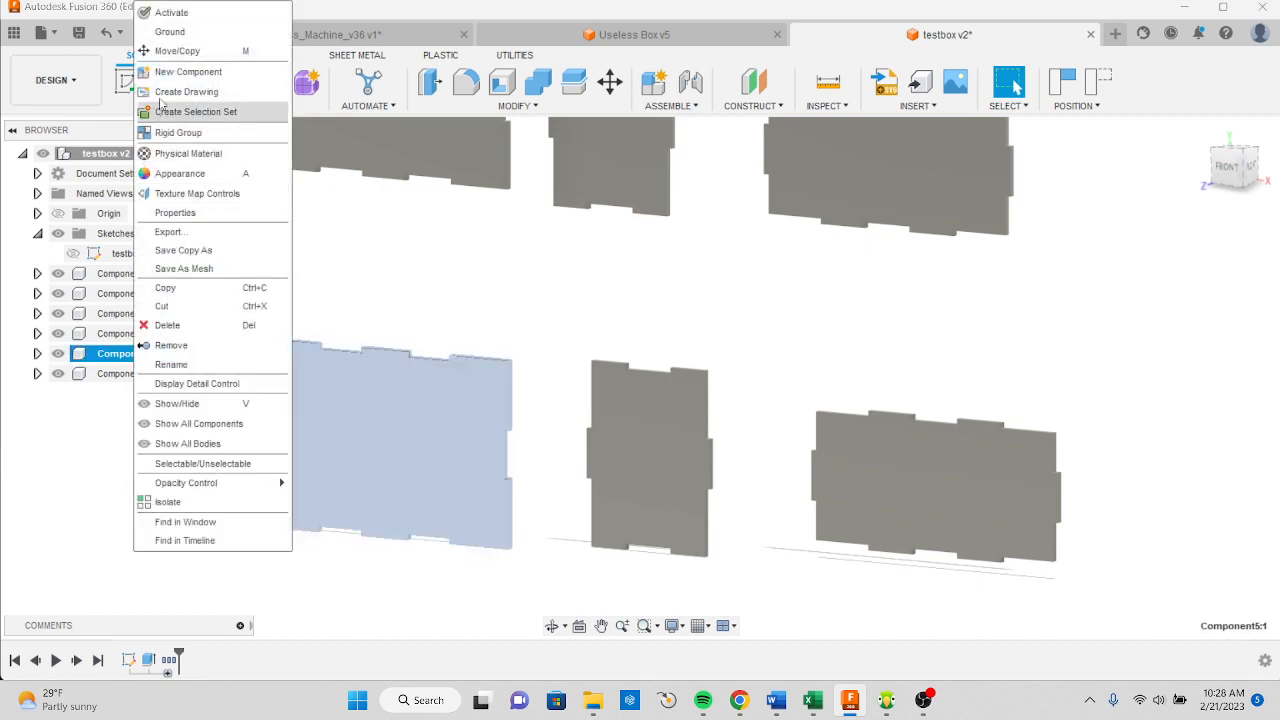
{"action": "left_click", "coordinate": [183, 36]}
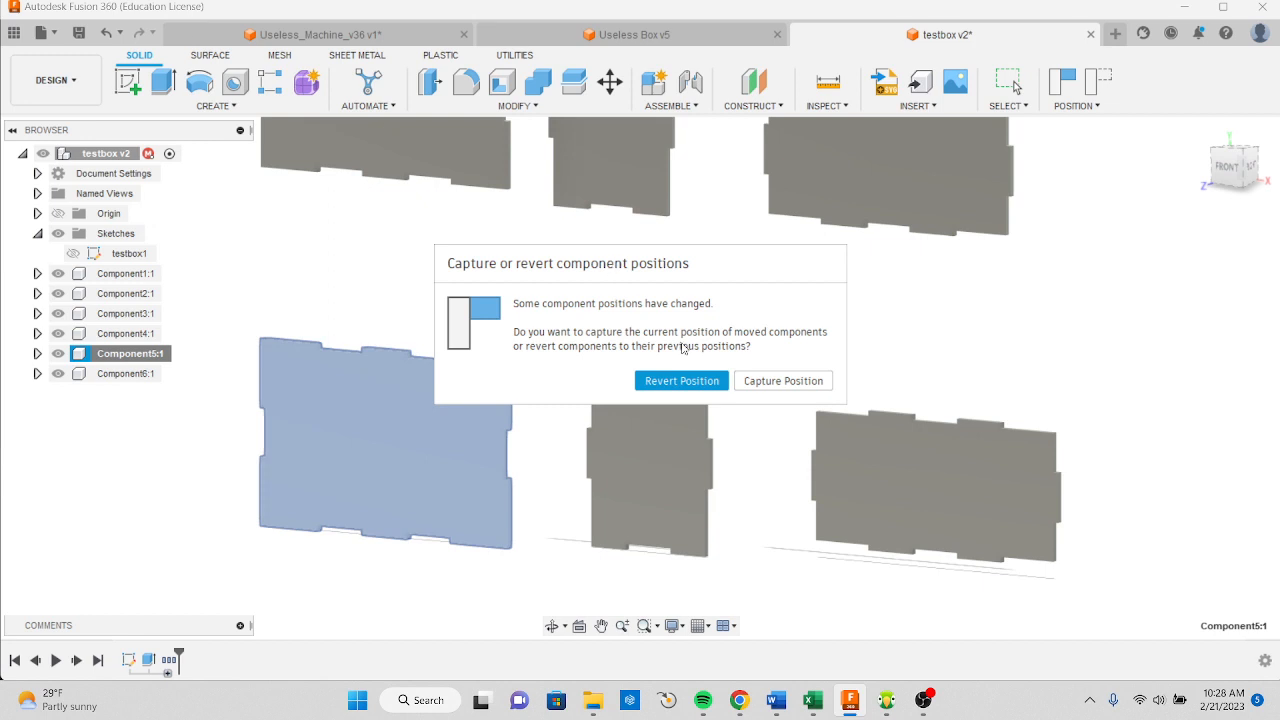
{"action": "left_click", "coordinate": [768, 388]}
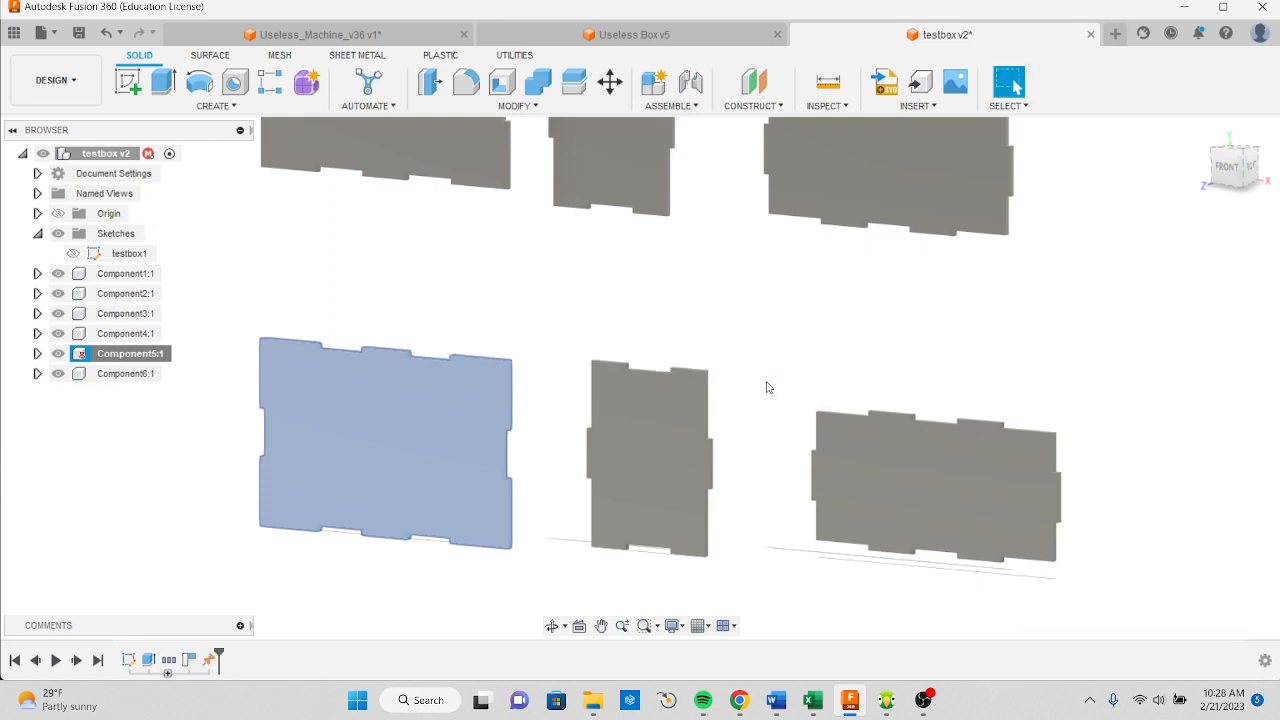
{"action": "left_click", "coordinate": [539, 401]}
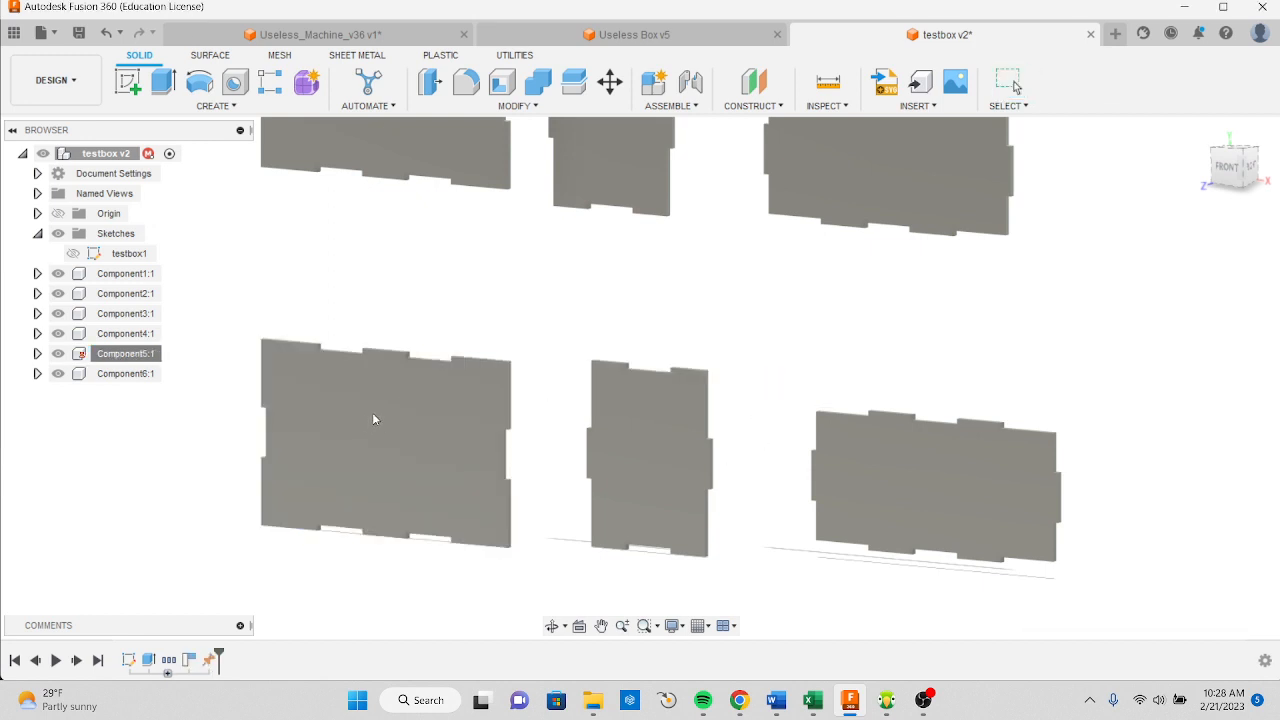
{"action": "mouse_move", "coordinate": [626, 444]}
{"action": "left_mouse_down"}
{"action": "mouse_move", "coordinate": [568, 452]}
{"action": "mouse_move", "coordinate": [609, 454]}
{"action": "left_mouse_up"}
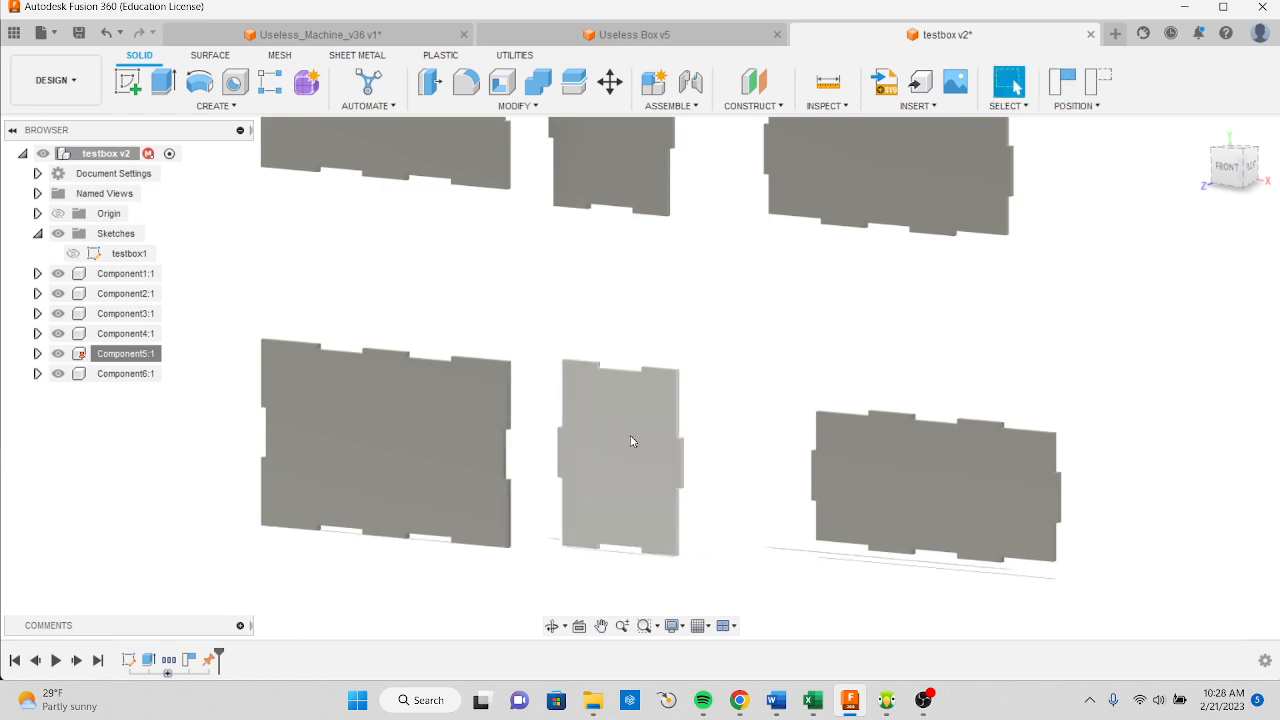
Join the narrow panel Component1:1 to the grounded large panel Component5:1 with a rigid joint, mating its side tab with the adjacent notch
{"action": "left_click", "coordinate": [691, 82]}
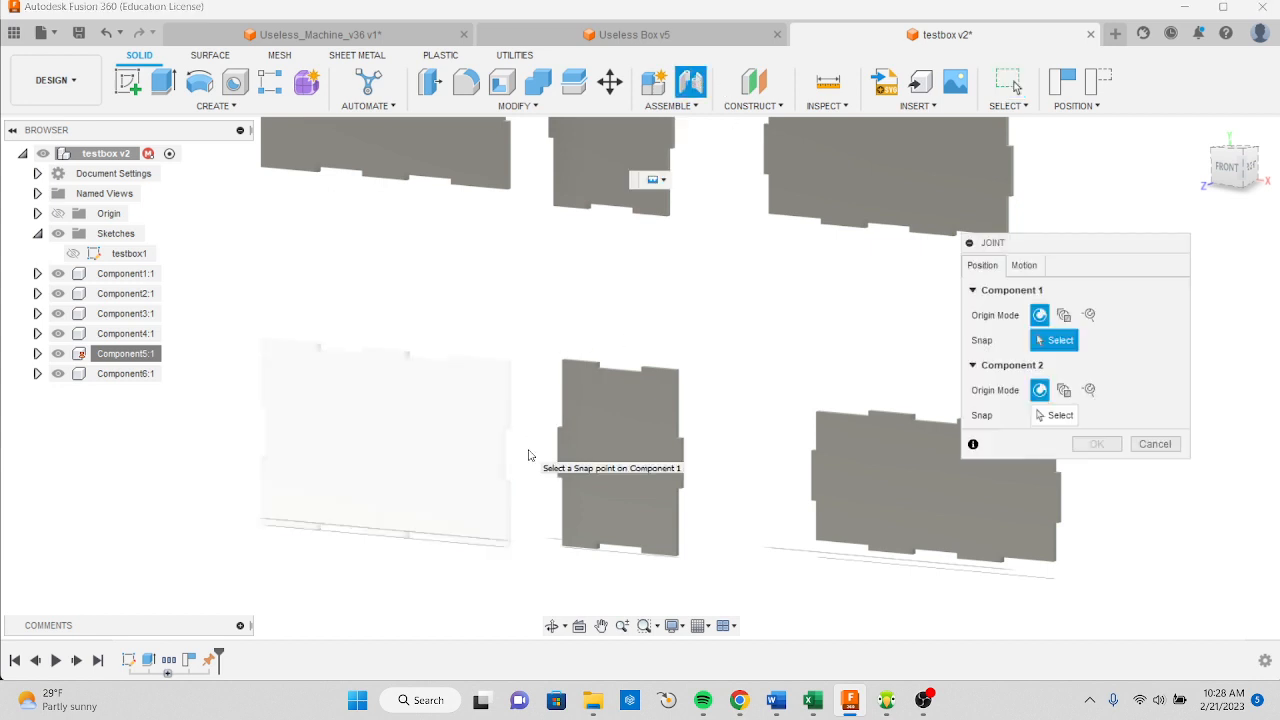
{"action": "scroll", "coordinate": [532, 457], "scroll_direction": "up", "scroll_amount": 4}
{"action": "middle_click_drag", "start_coordinate": [540, 462], "coordinate": [348, 472], "text": "shift"}
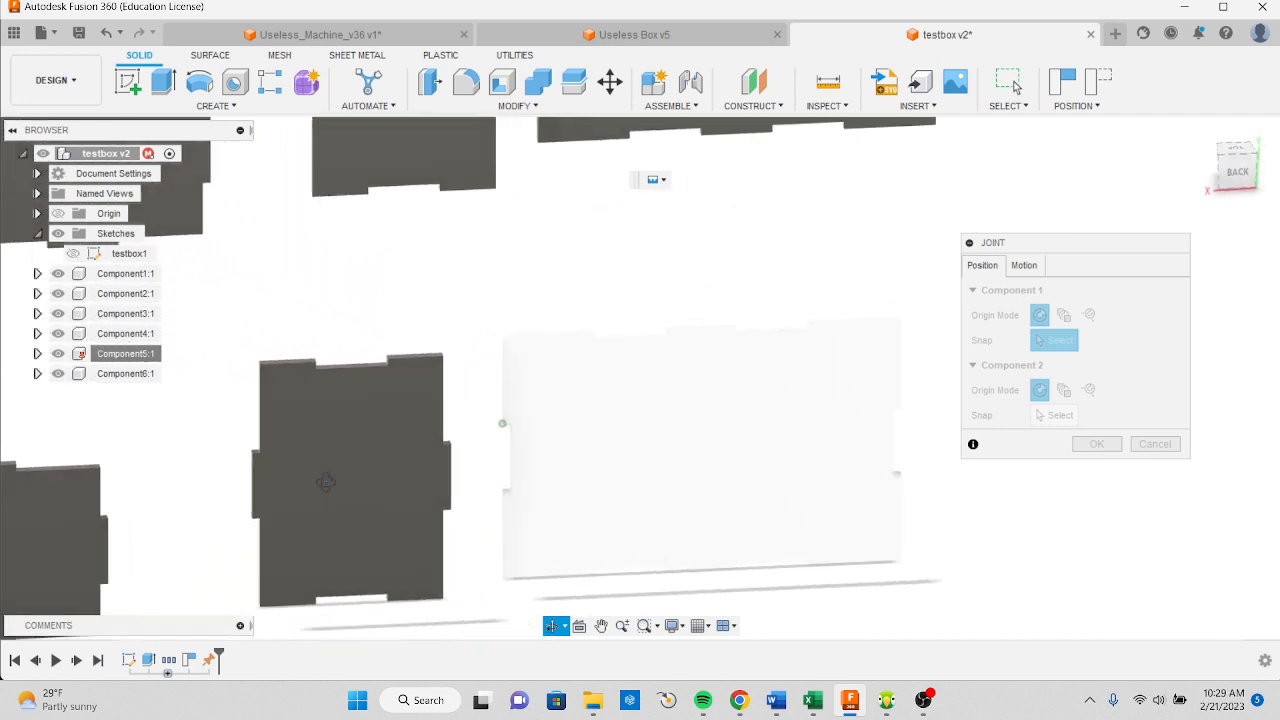
{"action": "scroll", "coordinate": [476, 492], "scroll_direction": "up", "scroll_amount": 3}
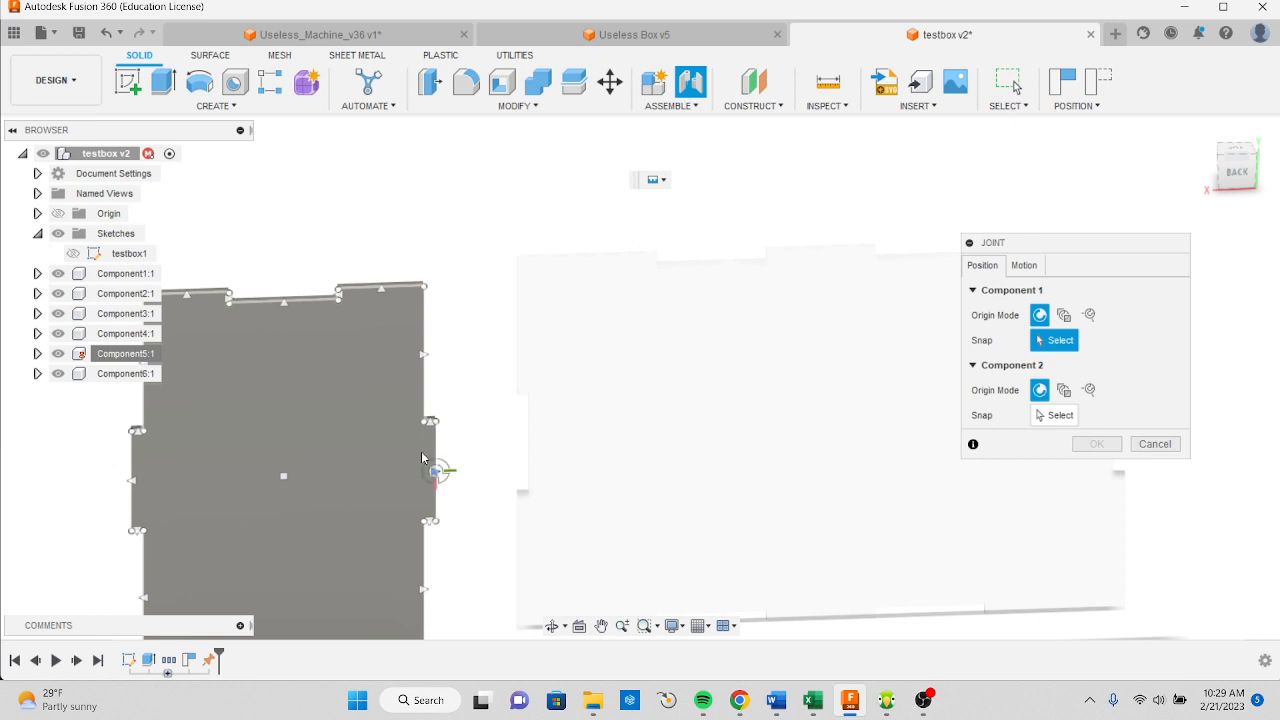
{"action": "scroll", "coordinate": [422, 483], "scroll_direction": "up", "scroll_amount": 4}
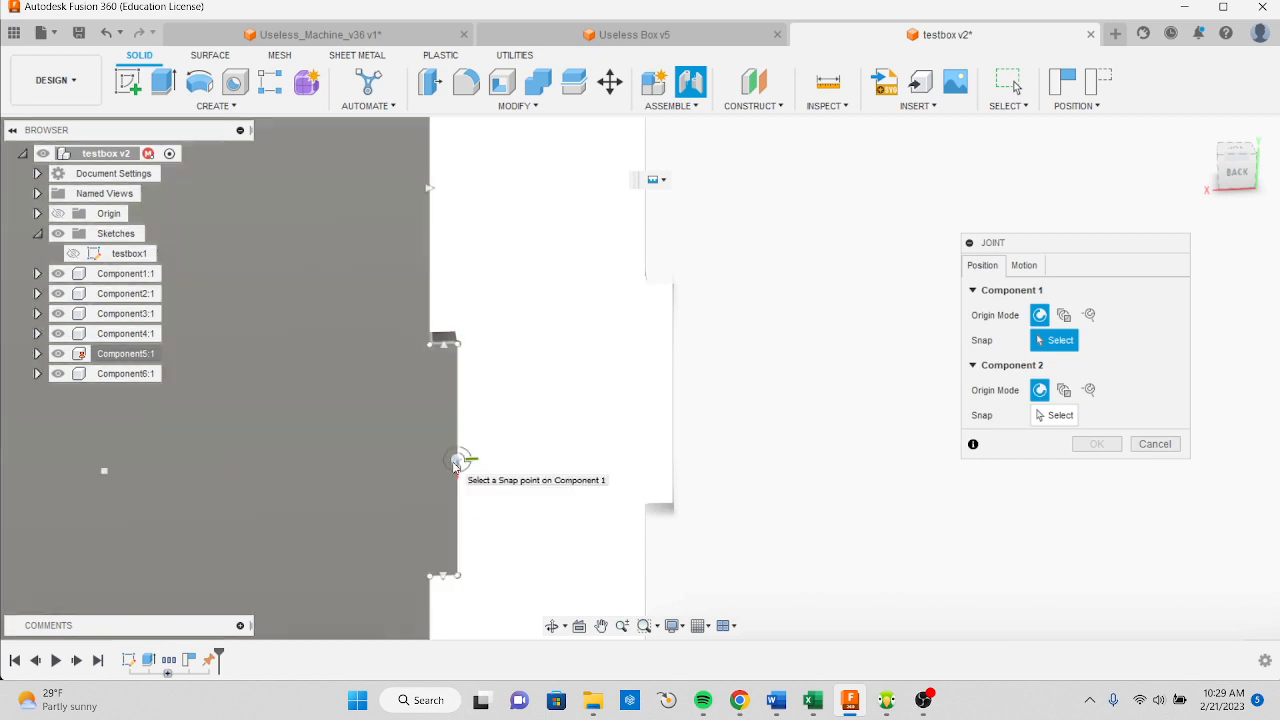
{"action": "left_click", "coordinate": [456, 464]}
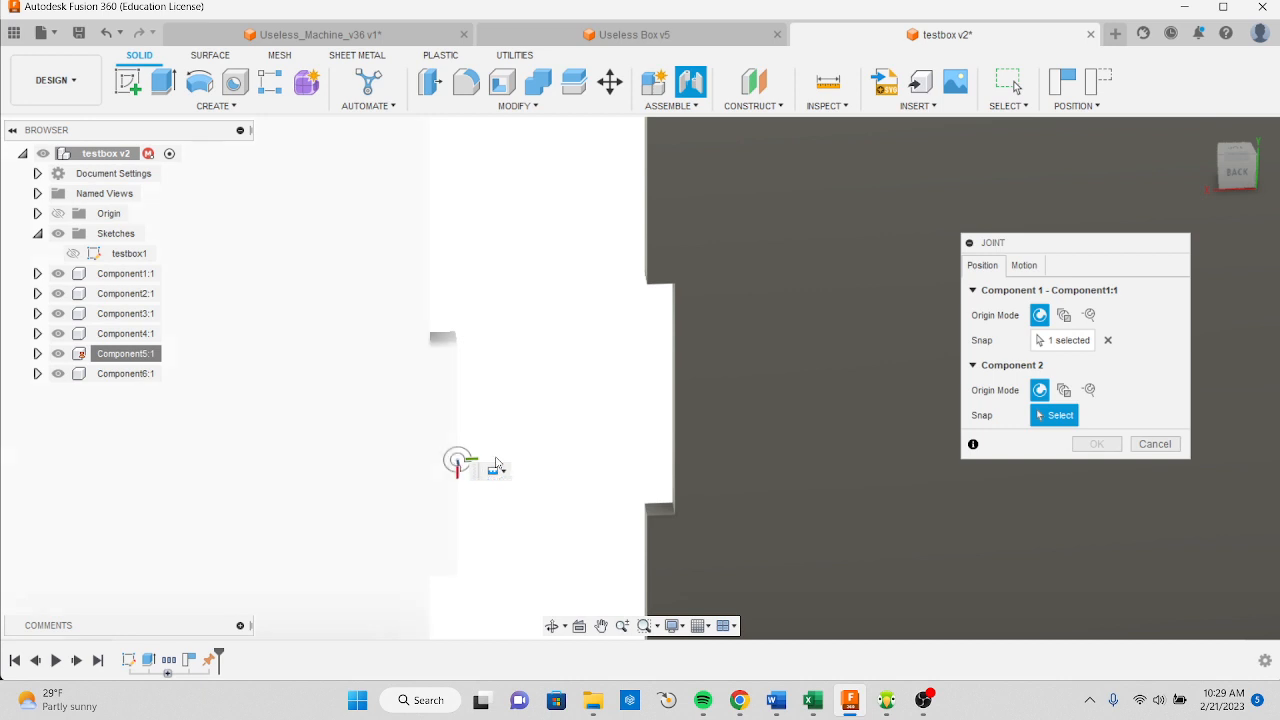
{"action": "scroll", "coordinate": [569, 449], "scroll_direction": "down", "scroll_amount": 4}
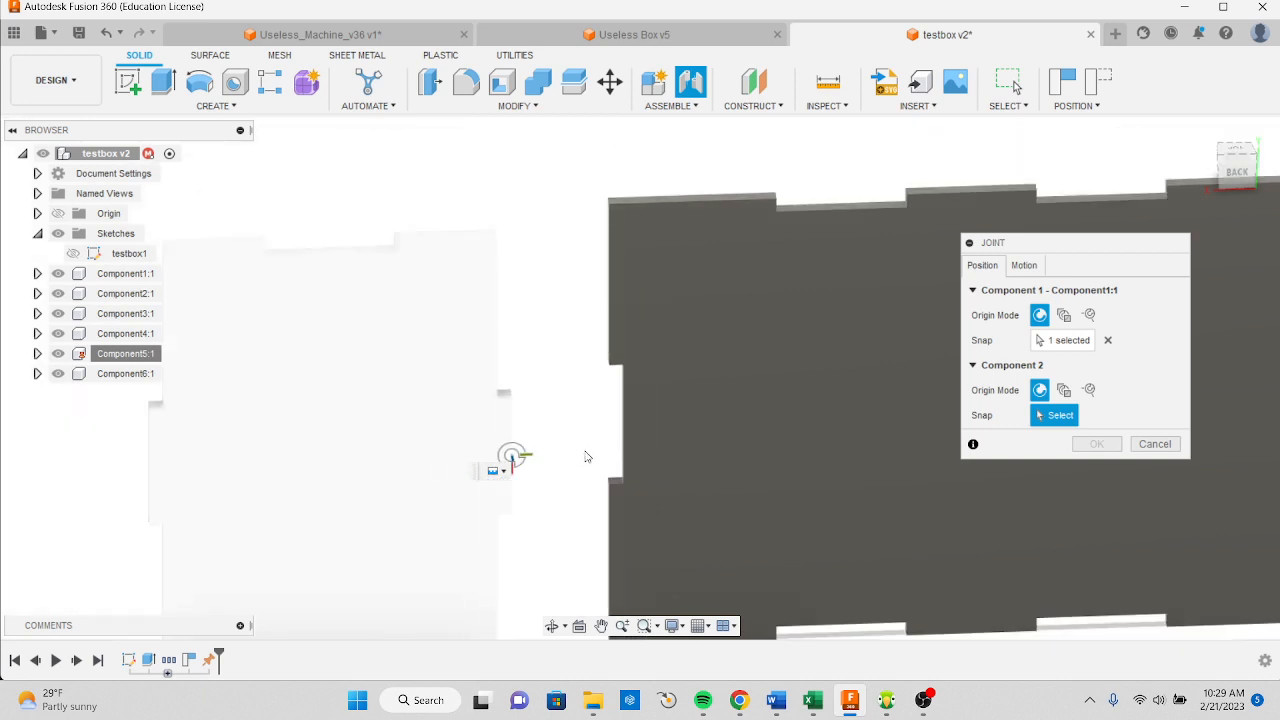
{"action": "middle_click_drag", "start_coordinate": [586, 453], "coordinate": [640, 453], "text": "shift"}
{"action": "scroll", "coordinate": [630, 444], "scroll_direction": "up", "scroll_amount": 4}
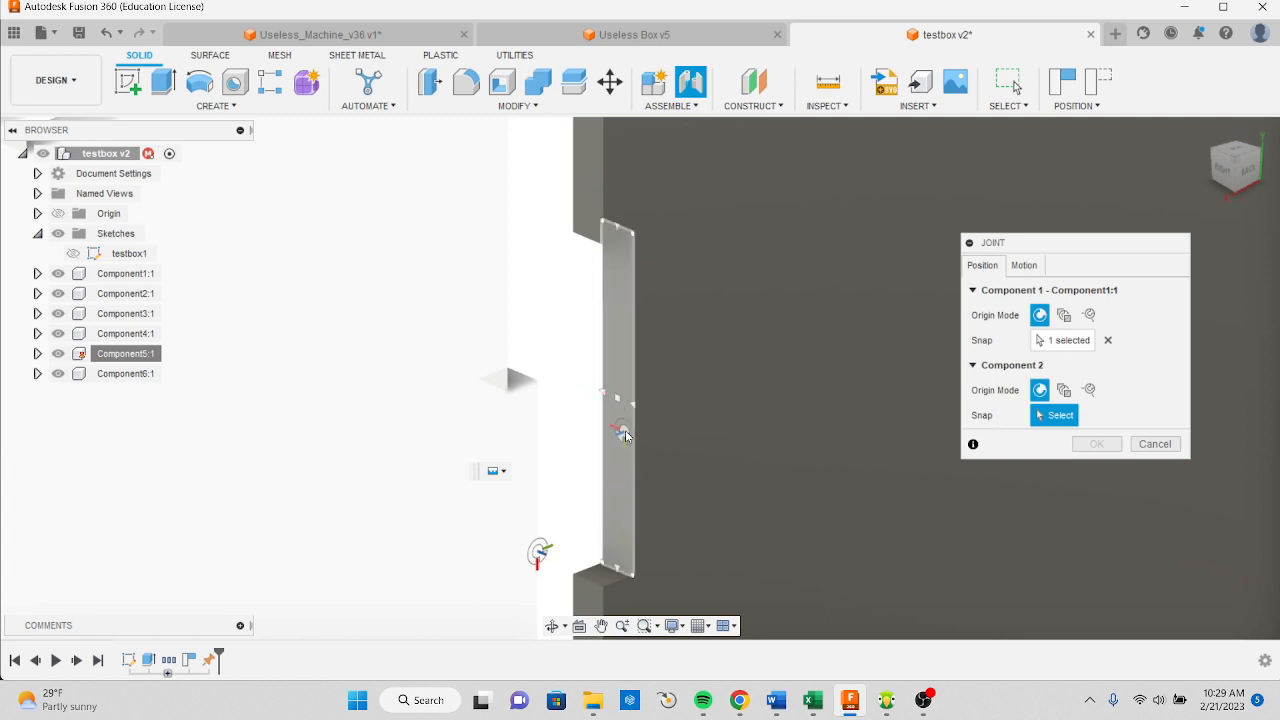
{"action": "left_click", "coordinate": [609, 401]}
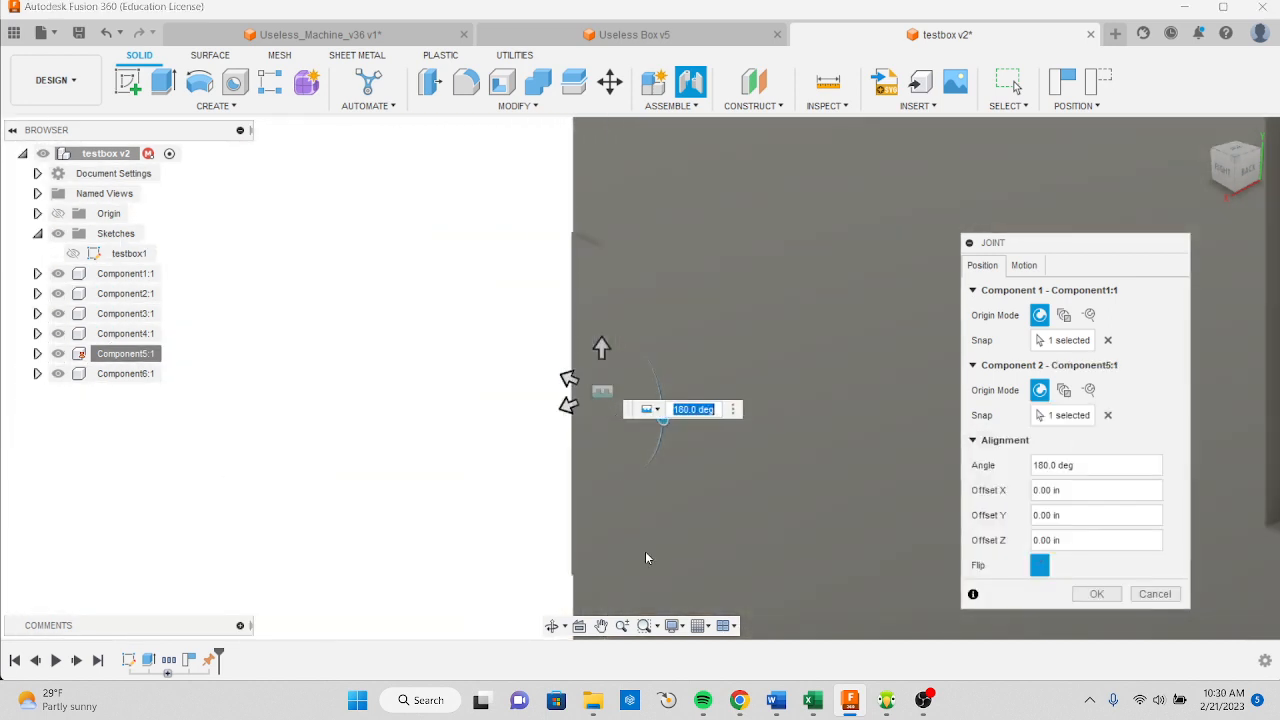
{"action": "left_click", "coordinate": [1088, 594]}
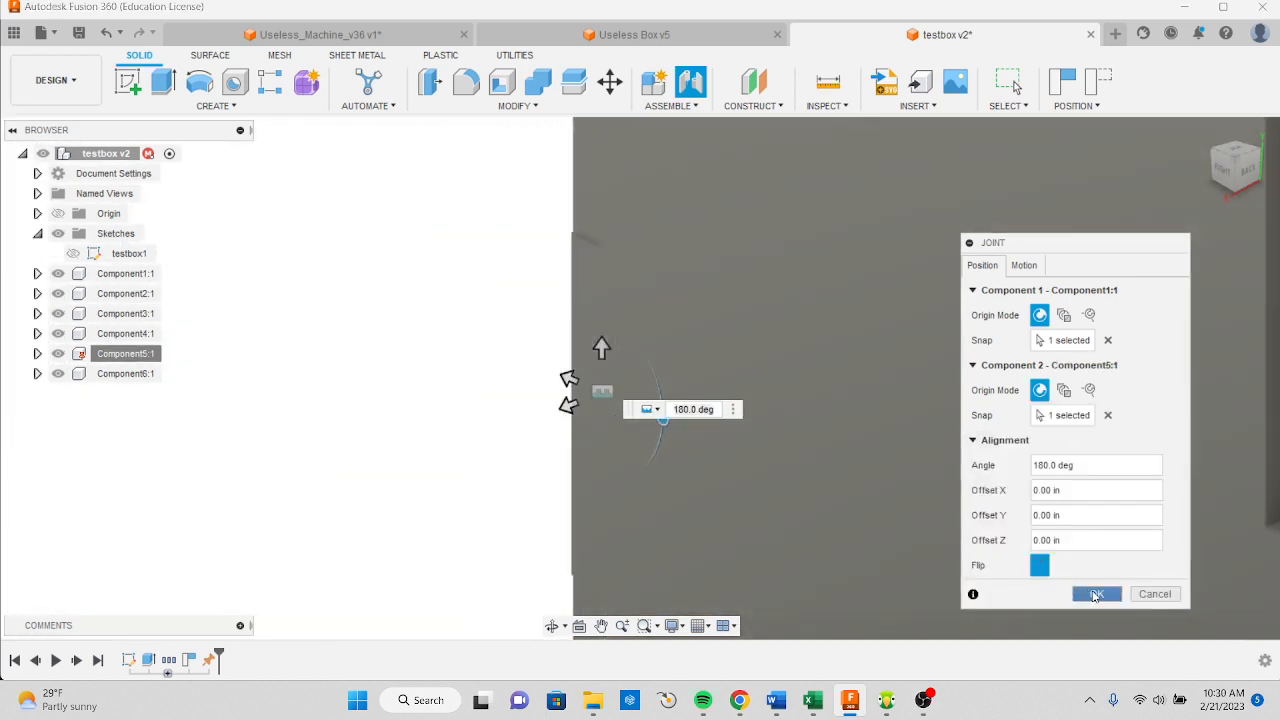
Move the loose narrow panel from the upper row to beside the free side edge of the grounded large panel
{"action": "scroll", "coordinate": [623, 467], "scroll_direction": "down", "scroll_amount": 10}
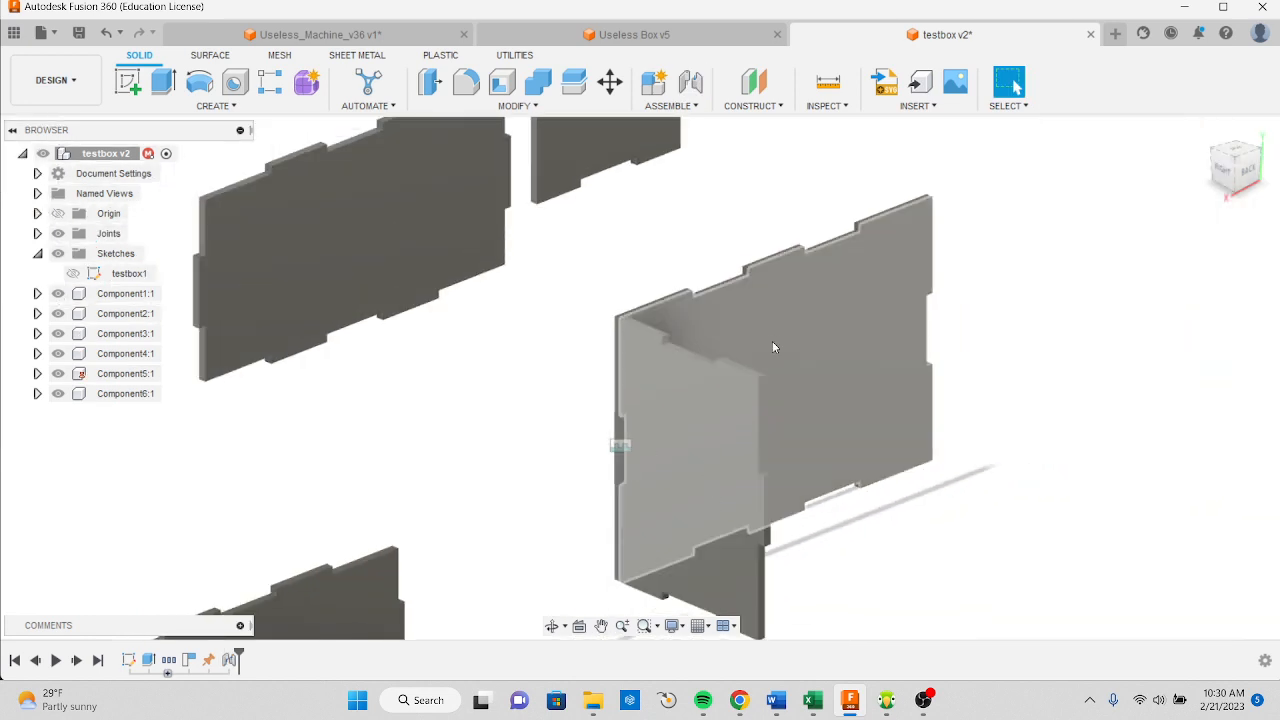
{"action": "middle_click_drag", "start_coordinate": [705, 444], "coordinate": [851, 449], "text": "shift"}
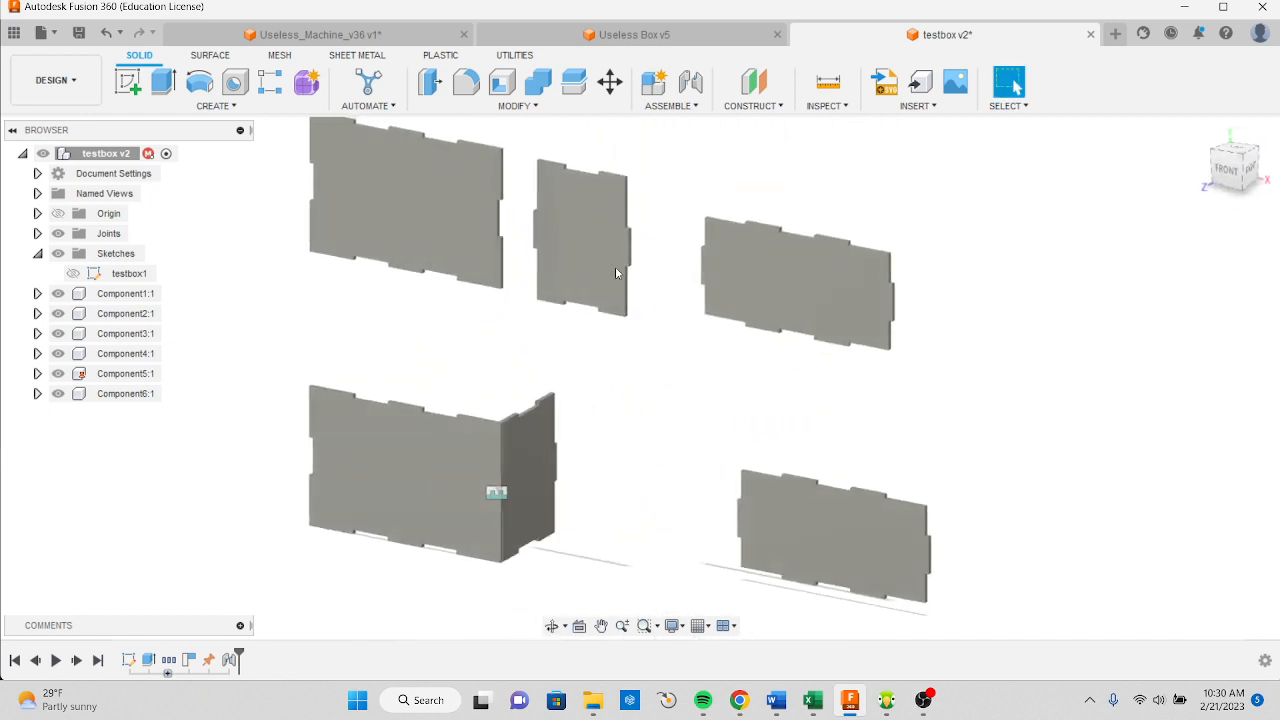
{"action": "left_click_drag", "start_coordinate": [616, 272], "coordinate": [244, 451]}
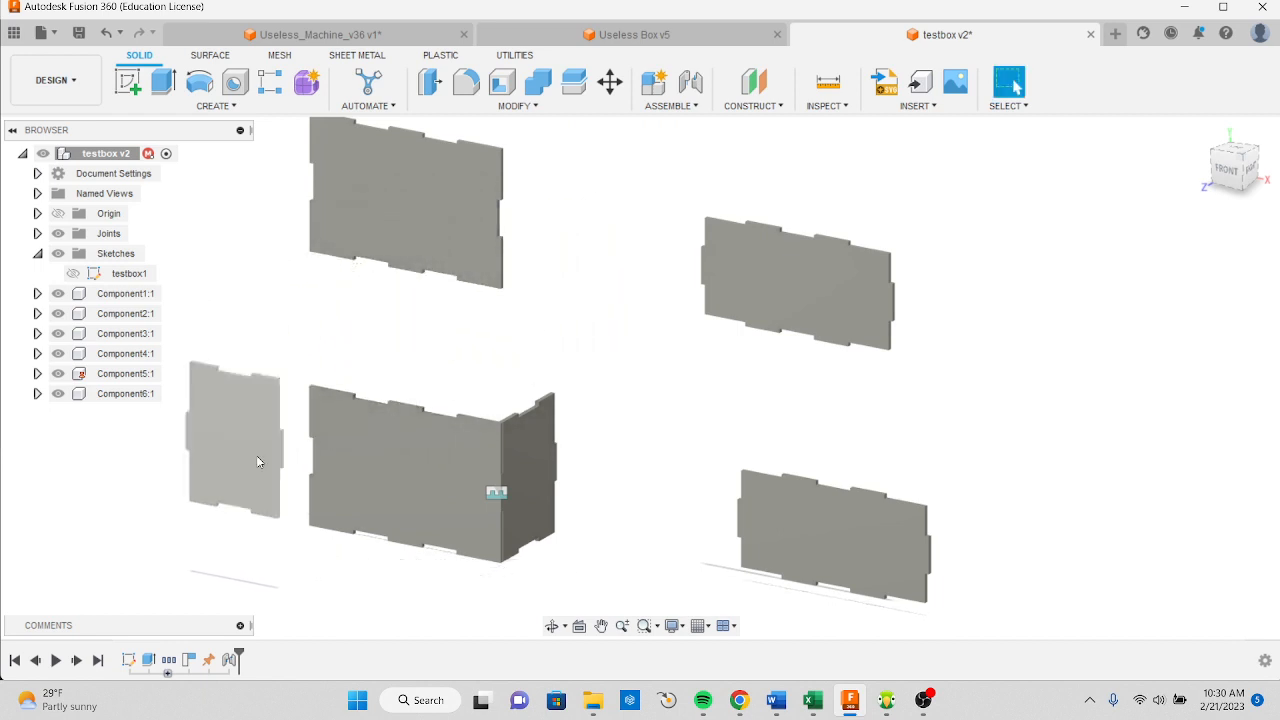
Join the second narrow panel, Component4:1, to the free side of Component5:1 with a rigid joint between its side tab and the notch
{"action": "middle_click_drag", "start_coordinate": [336, 454], "coordinate": [613, 443]}
{"action": "middle_click_drag", "start_coordinate": [504, 472], "coordinate": [1000, 451], "text": "shift"}
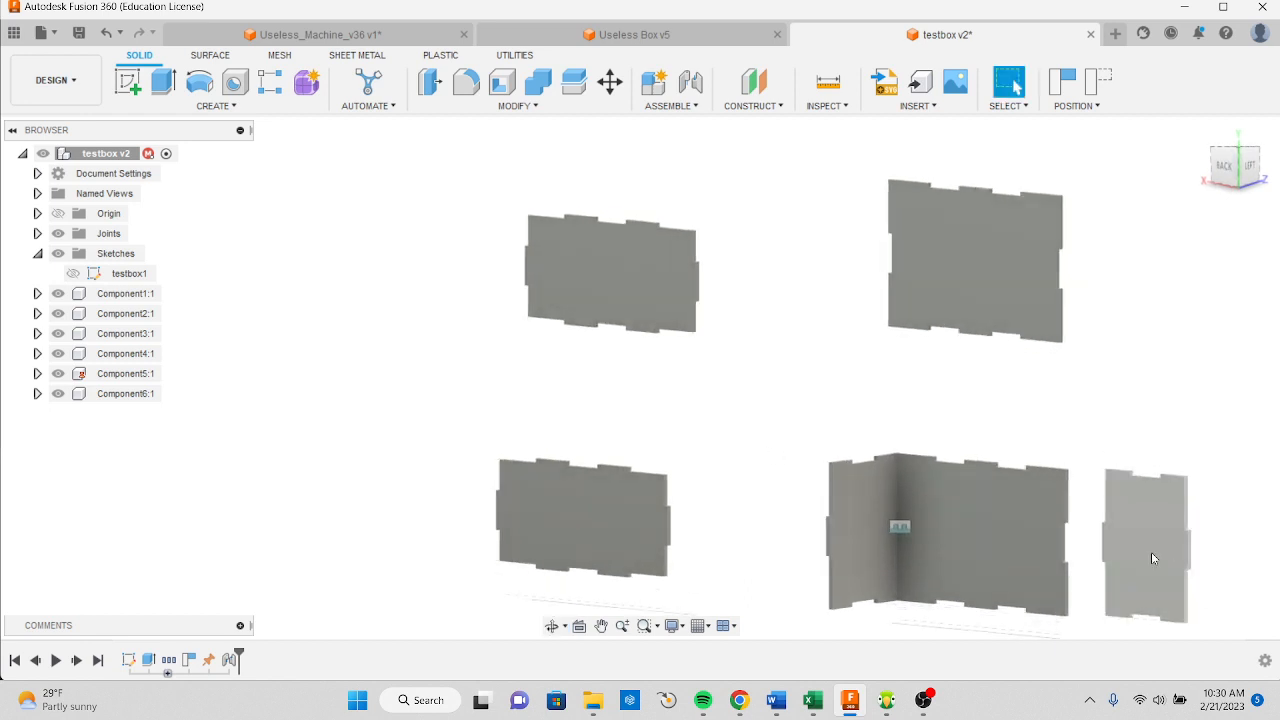
{"action": "scroll", "coordinate": [1127, 552], "scroll_direction": "up", "scroll_amount": 2}
{"action": "scroll", "coordinate": [1113, 552], "scroll_direction": "up", "scroll_amount": 2}
{"action": "middle_click_drag", "start_coordinate": [1111, 552], "coordinate": [628, 391]}
{"action": "scroll", "coordinate": [614, 402], "scroll_direction": "up", "scroll_amount": 3}
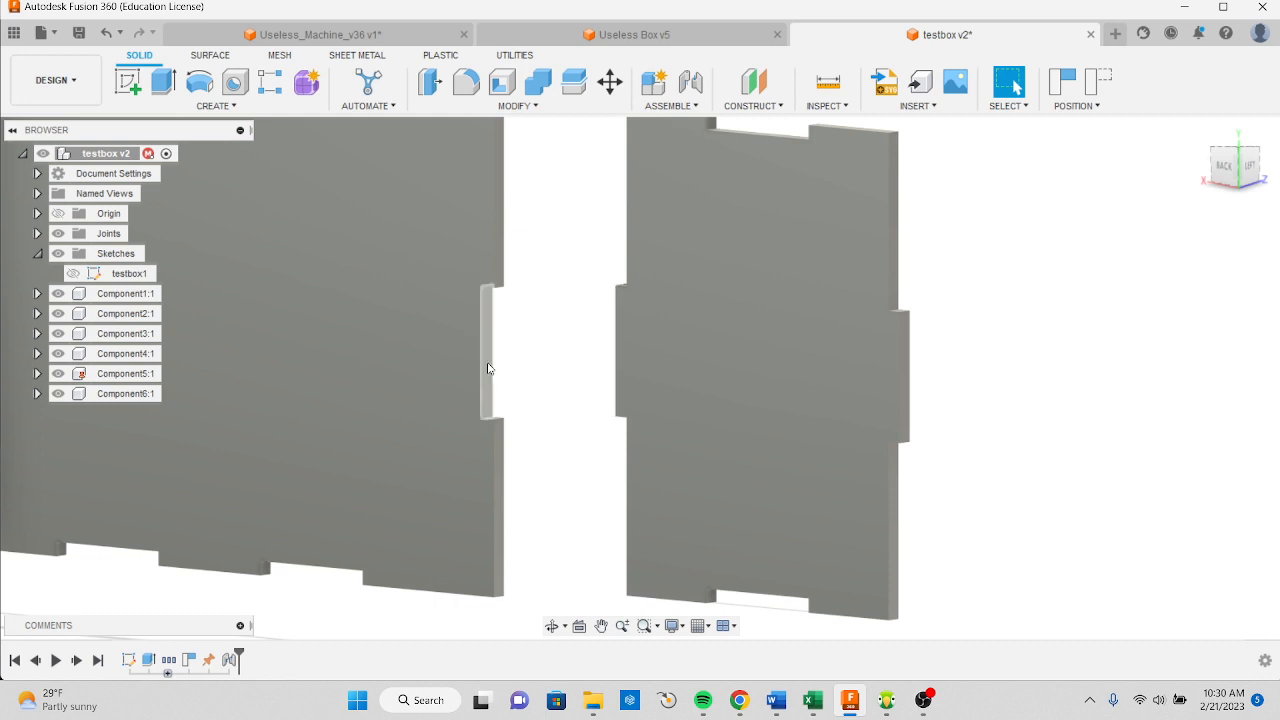
{"action": "scroll", "coordinate": [488, 368], "scroll_direction": "down", "scroll_amount": 1}
{"action": "scroll", "coordinate": [488, 368], "scroll_direction": "up", "scroll_amount": 3}
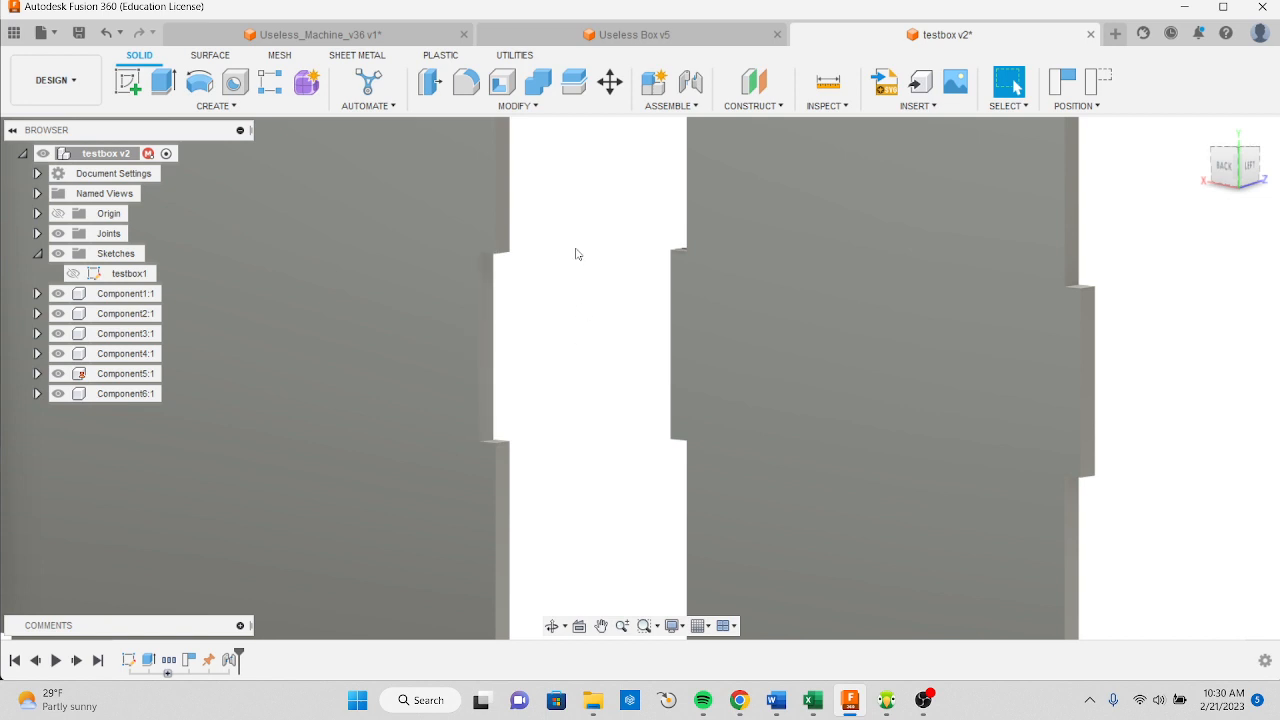
{"action": "left_click", "coordinate": [692, 84]}
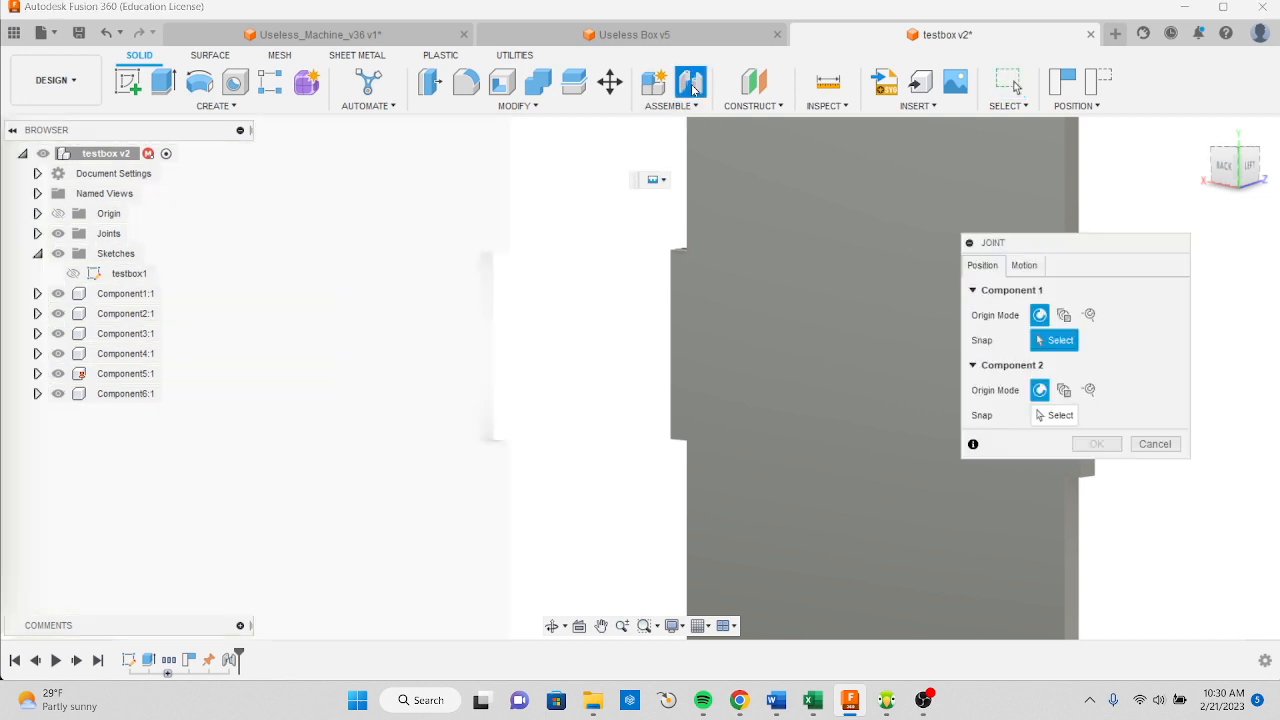
{"action": "left_click", "coordinate": [691, 350]}
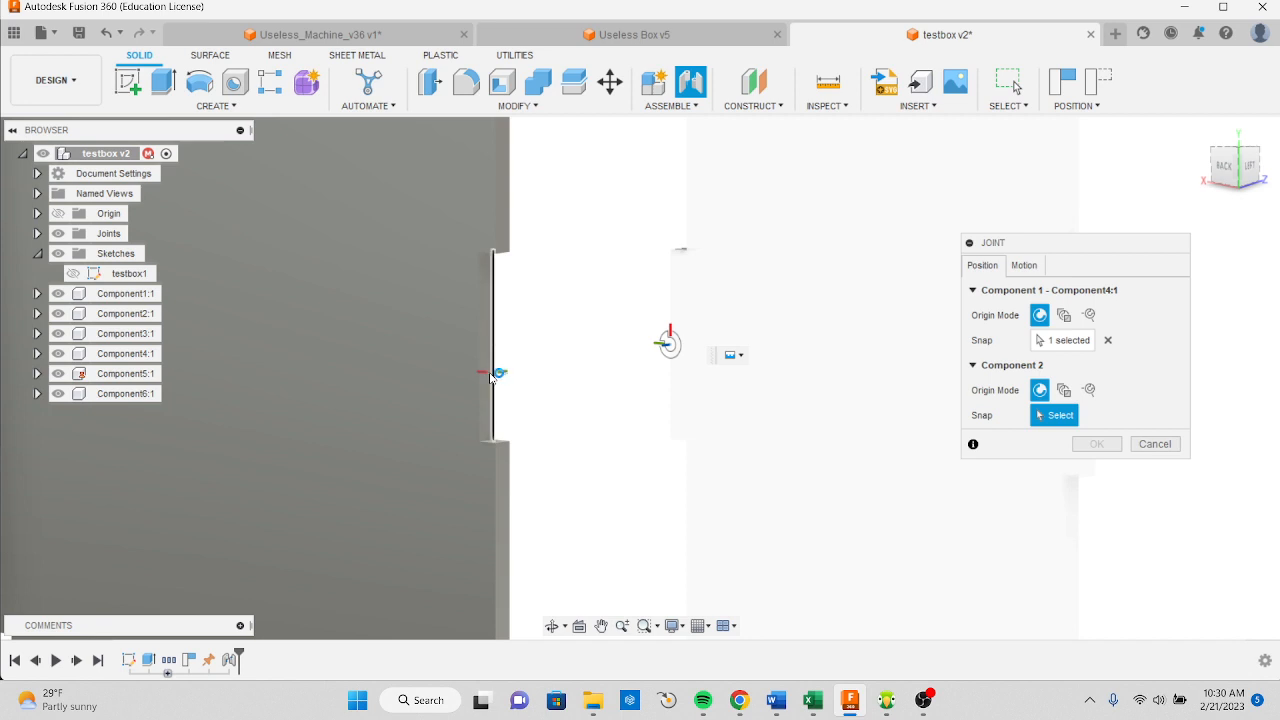
{"action": "scroll", "coordinate": [488, 355], "scroll_direction": "up", "scroll_amount": 4}
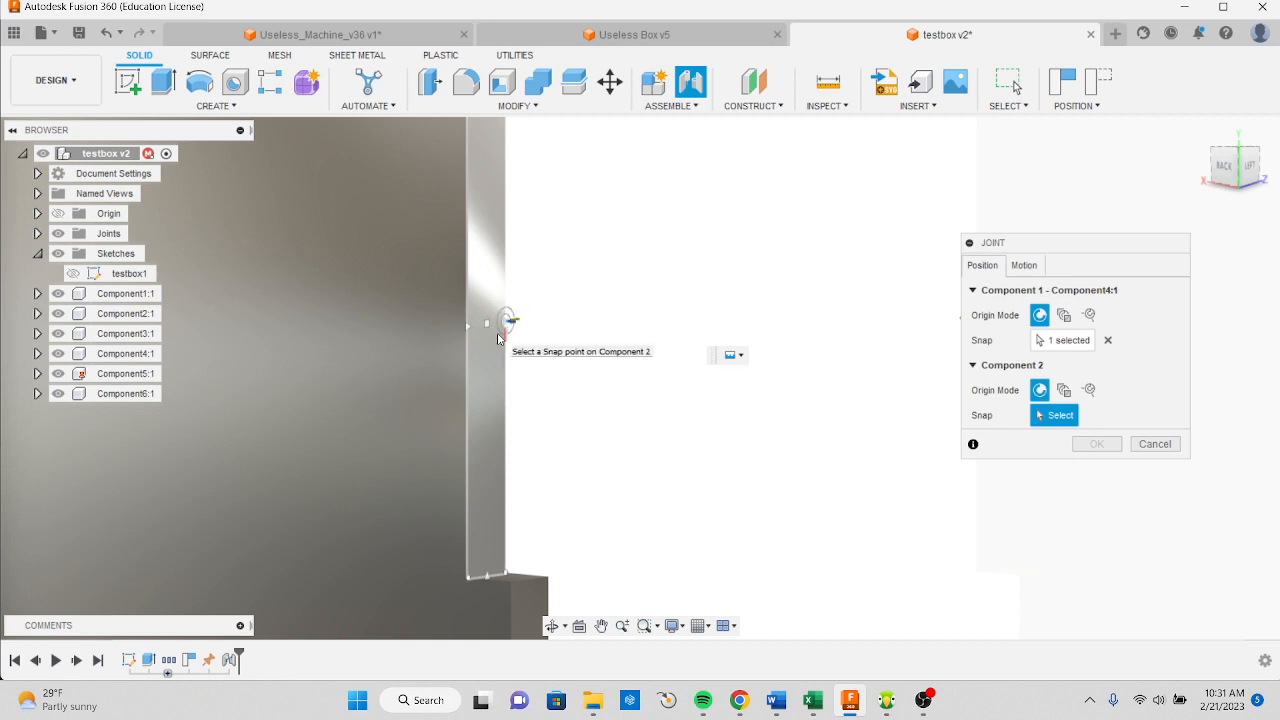
{"action": "left_click", "coordinate": [498, 338]}
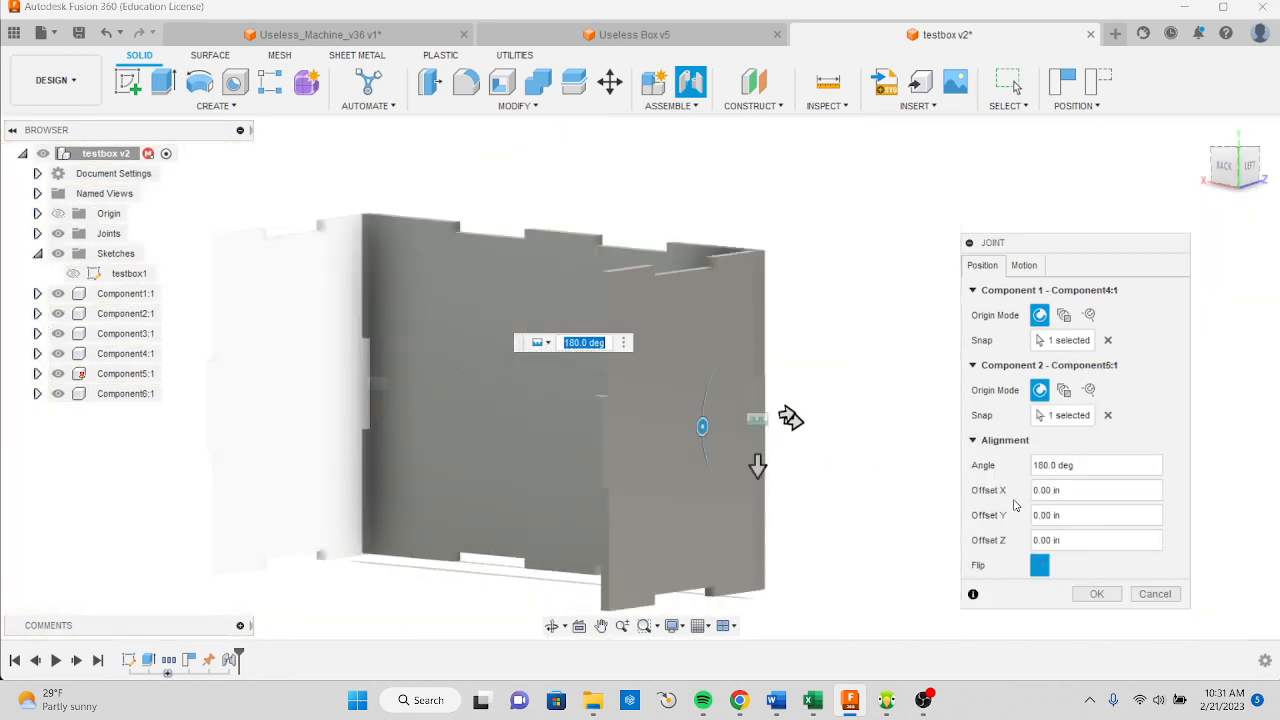
{"action": "left_click", "coordinate": [1098, 594]}
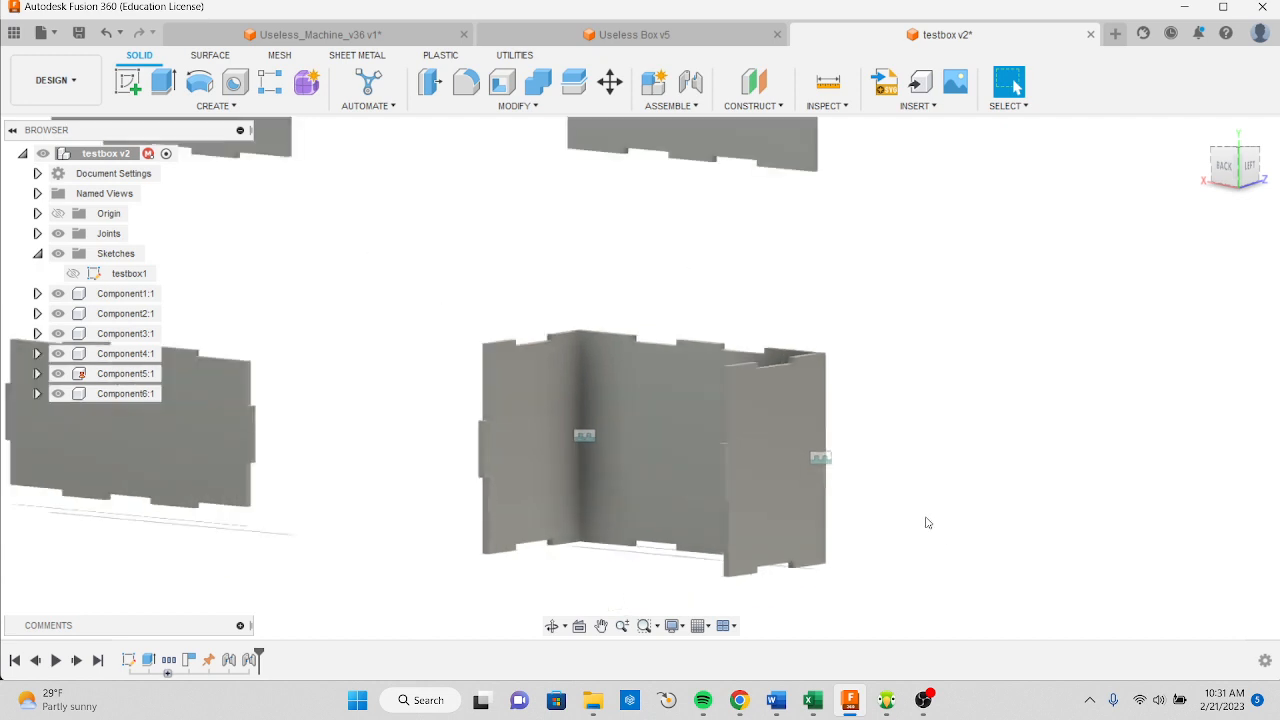
Move the loose large panel from the upper row in front of the open side of the three joined panels
{"action": "scroll", "coordinate": [571, 481], "scroll_direction": "down", "scroll_amount": 2}
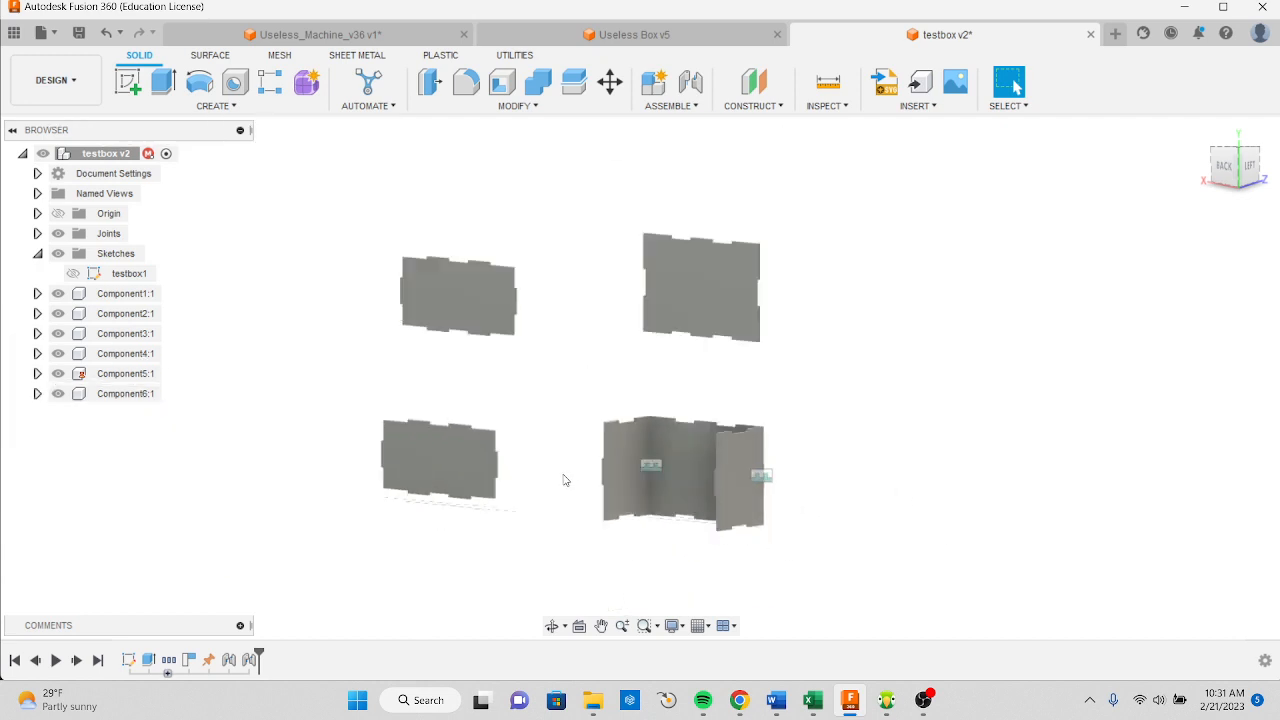
{"action": "middle_click_drag", "start_coordinate": [600, 487], "coordinate": [630, 510], "text": "shift"}
{"action": "left_click_drag", "start_coordinate": [691, 286], "coordinate": [618, 486]}
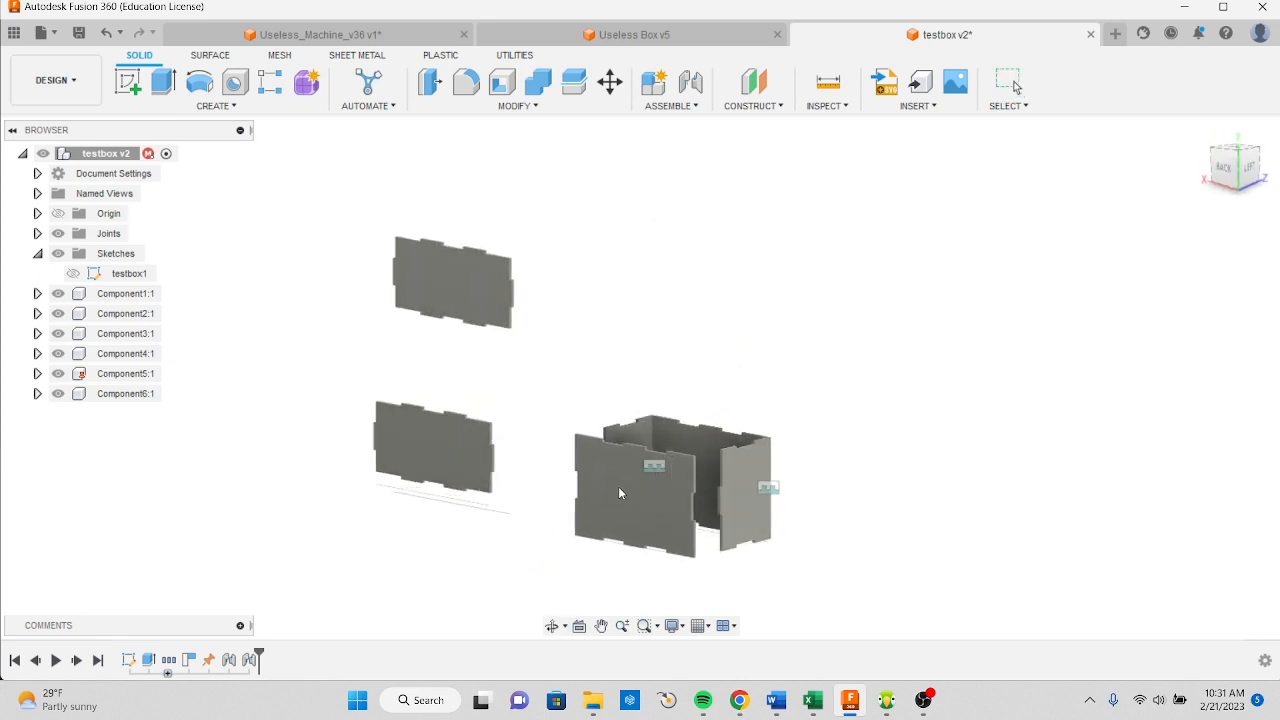
Close the four-sided frame with a rigid joint between the free side tab of Component4:1 and the side notch of the large panel Component2:1
{"action": "scroll", "coordinate": [720, 505], "scroll_direction": "up", "scroll_amount": 5}
{"action": "scroll", "coordinate": [720, 505], "scroll_direction": "up", "scroll_amount": 5}
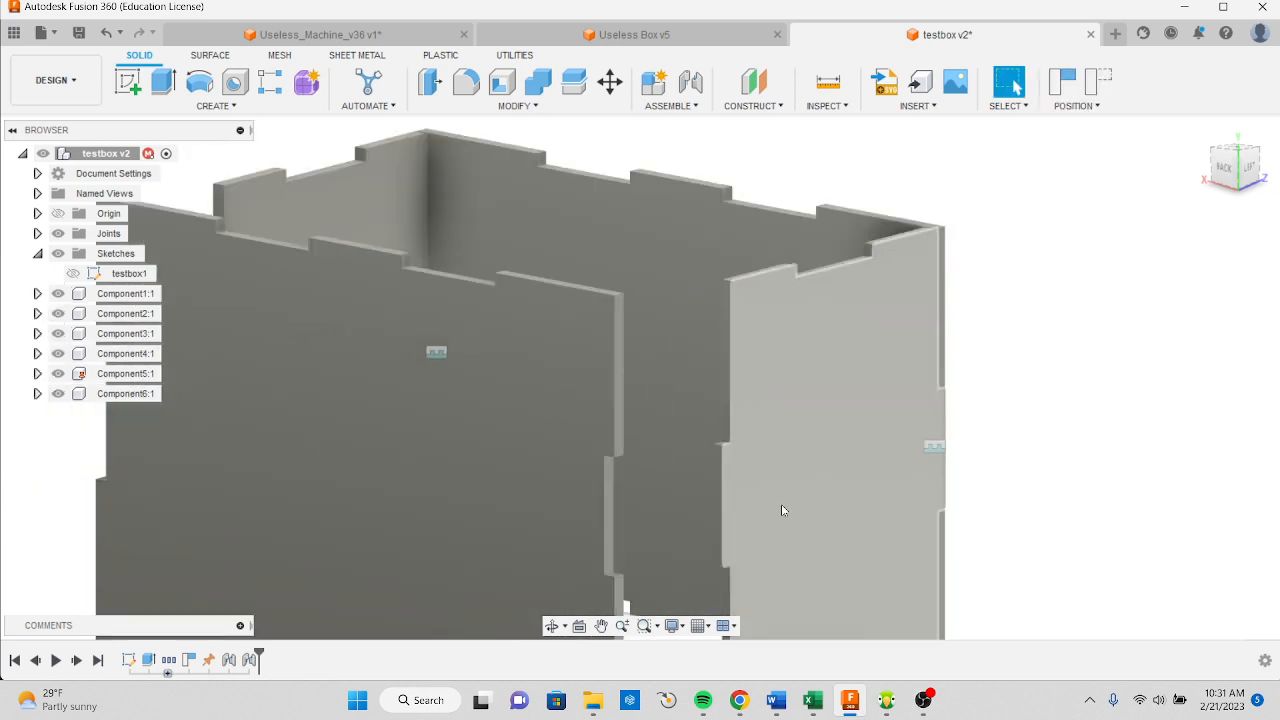
{"action": "scroll", "coordinate": [719, 471], "scroll_direction": "down", "scroll_amount": 1}
{"action": "middle_click_drag", "start_coordinate": [719, 471], "coordinate": [698, 377]}
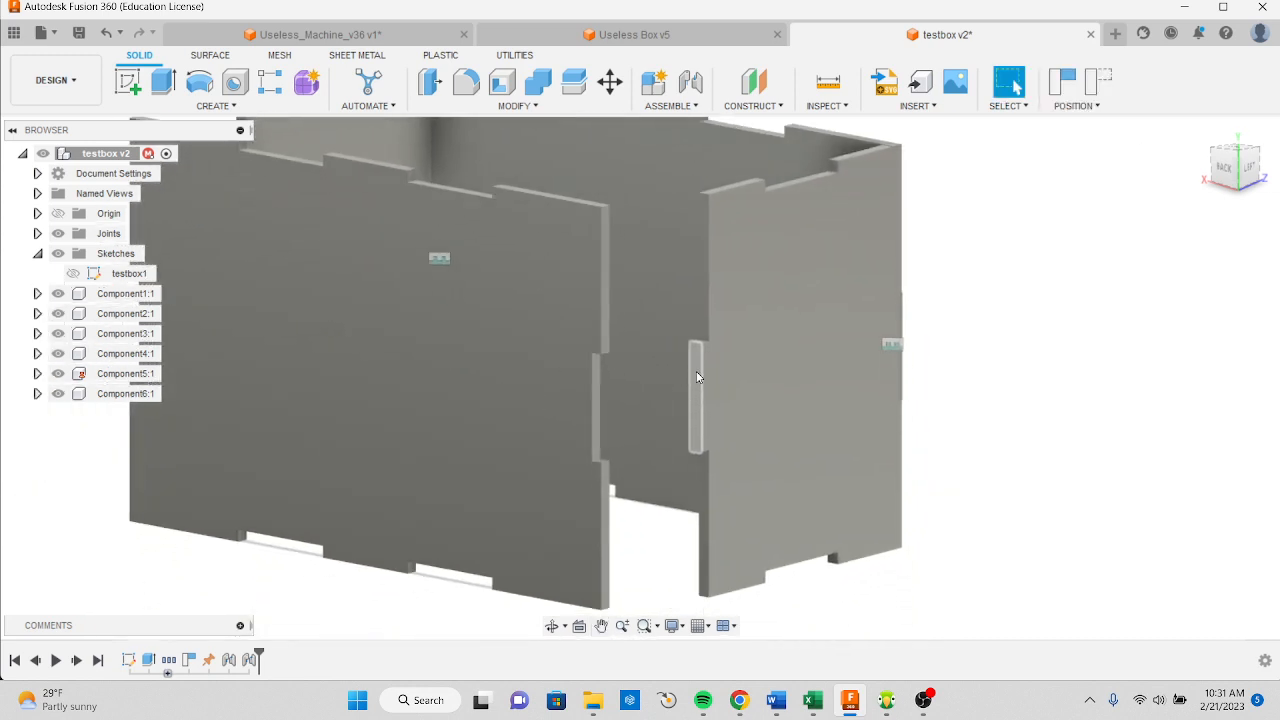
{"action": "middle_click_drag", "start_coordinate": [701, 449], "coordinate": [925, 490], "text": "shift"}
{"action": "scroll", "coordinate": [706, 486], "scroll_direction": "down", "scroll_amount": 2}
{"action": "scroll", "coordinate": [706, 482], "scroll_direction": "up", "scroll_amount": 4}
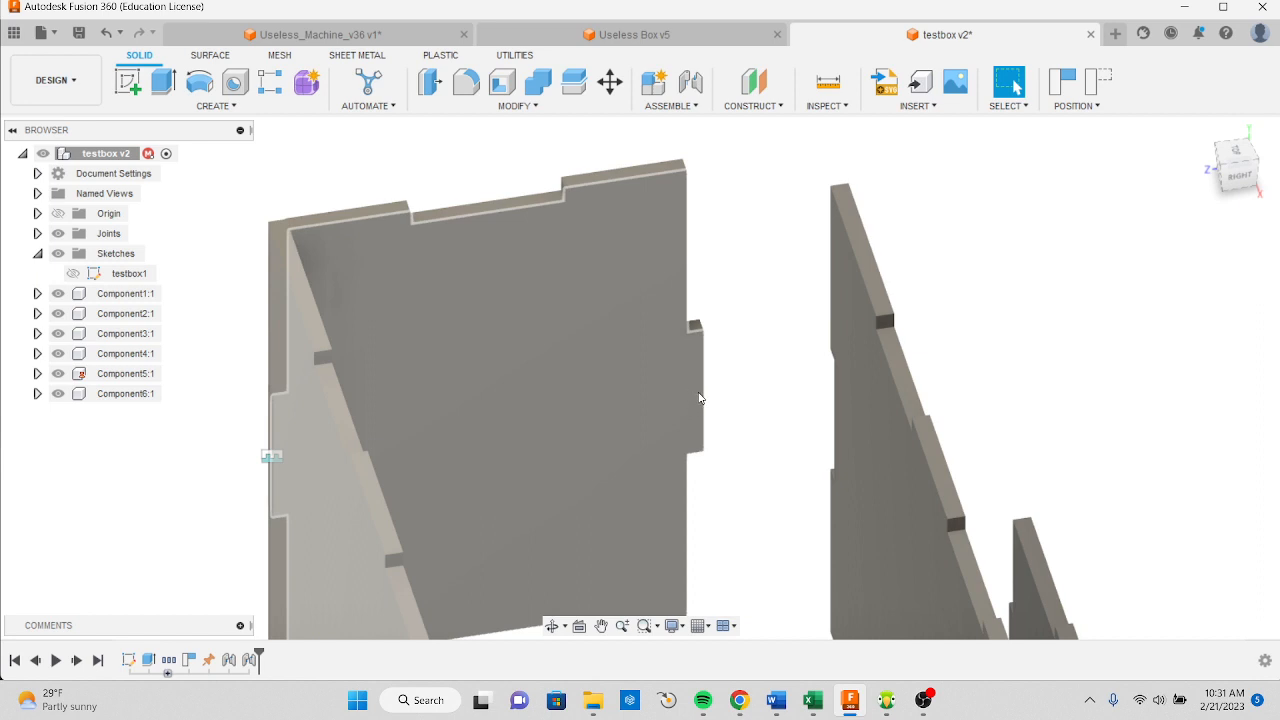
{"action": "left_click", "coordinate": [690, 81]}
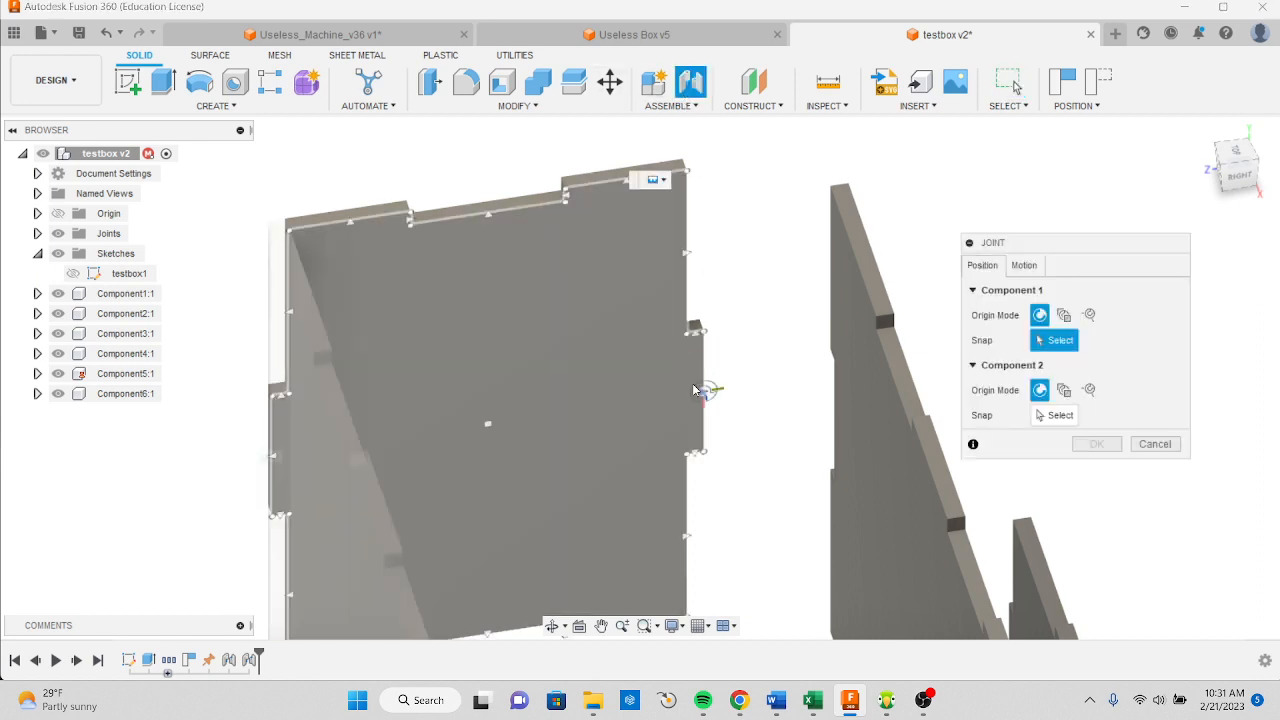
{"action": "left_click", "coordinate": [684, 400]}
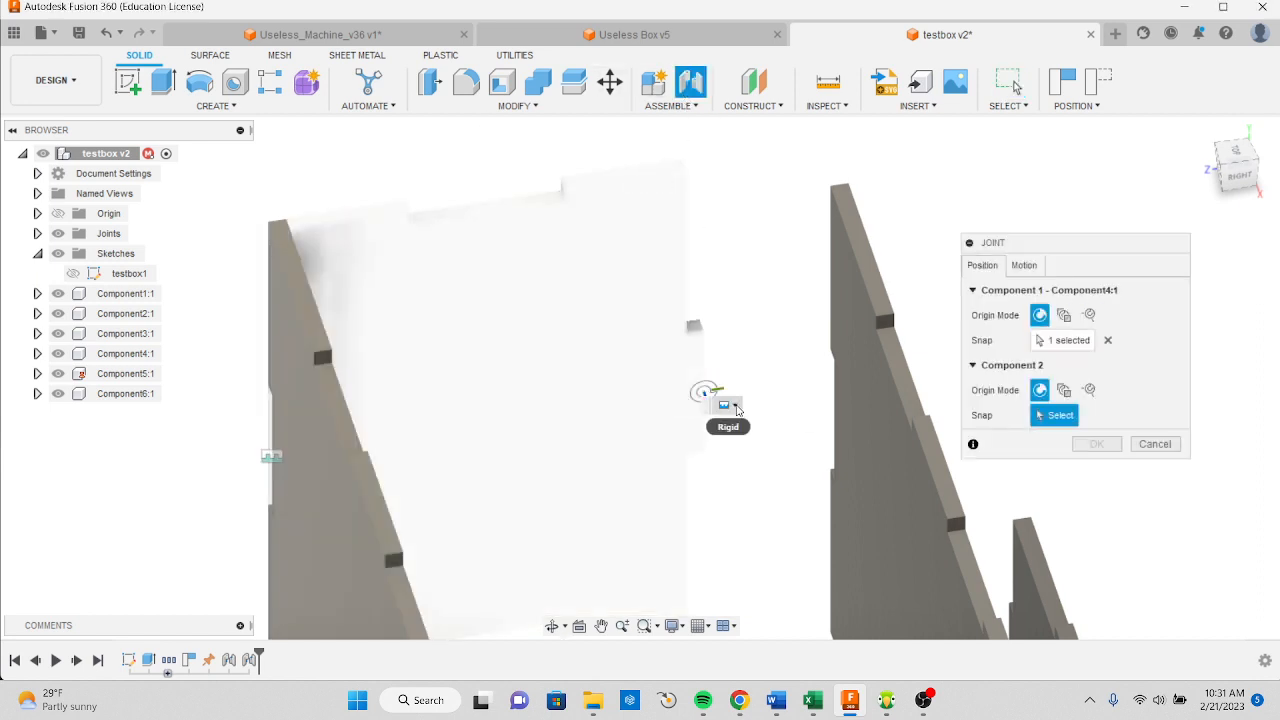
{"action": "scroll", "coordinate": [737, 403], "scroll_direction": "down", "scroll_amount": 2}
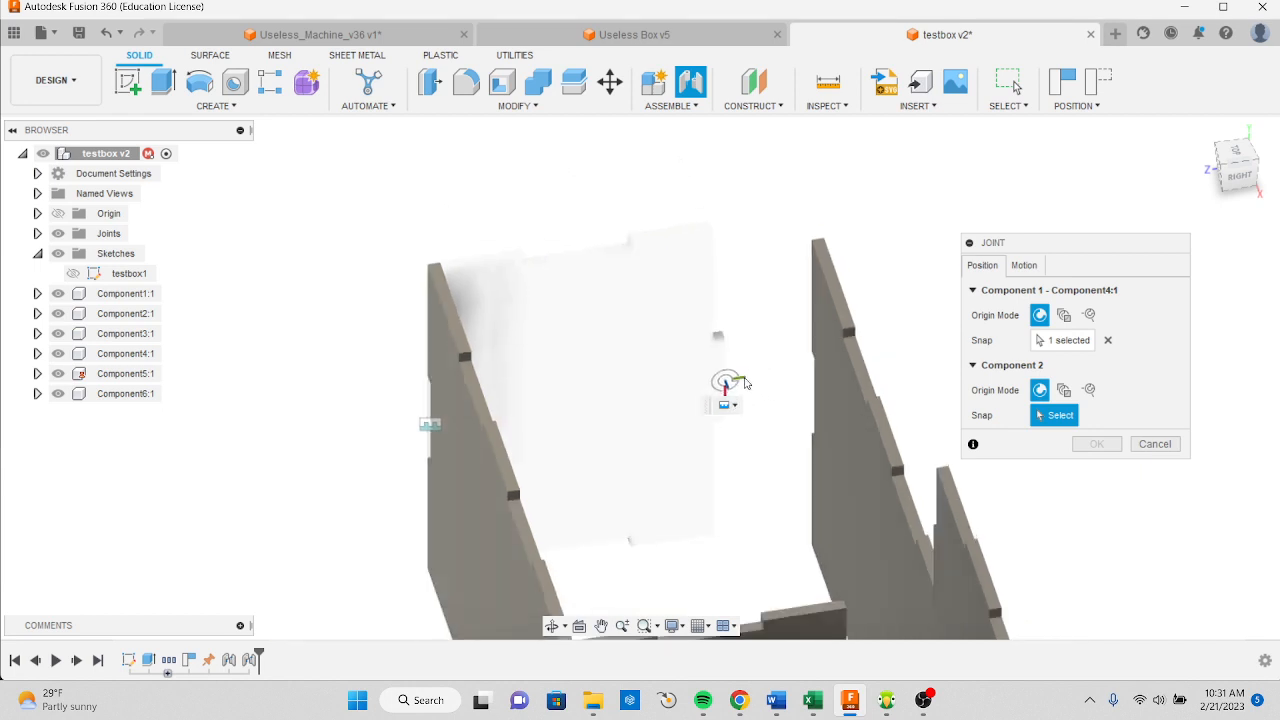
{"action": "middle_click_drag", "start_coordinate": [745, 383], "coordinate": [957, 380], "text": "shift"}
{"action": "scroll", "coordinate": [603, 323], "scroll_direction": "up", "scroll_amount": 3}
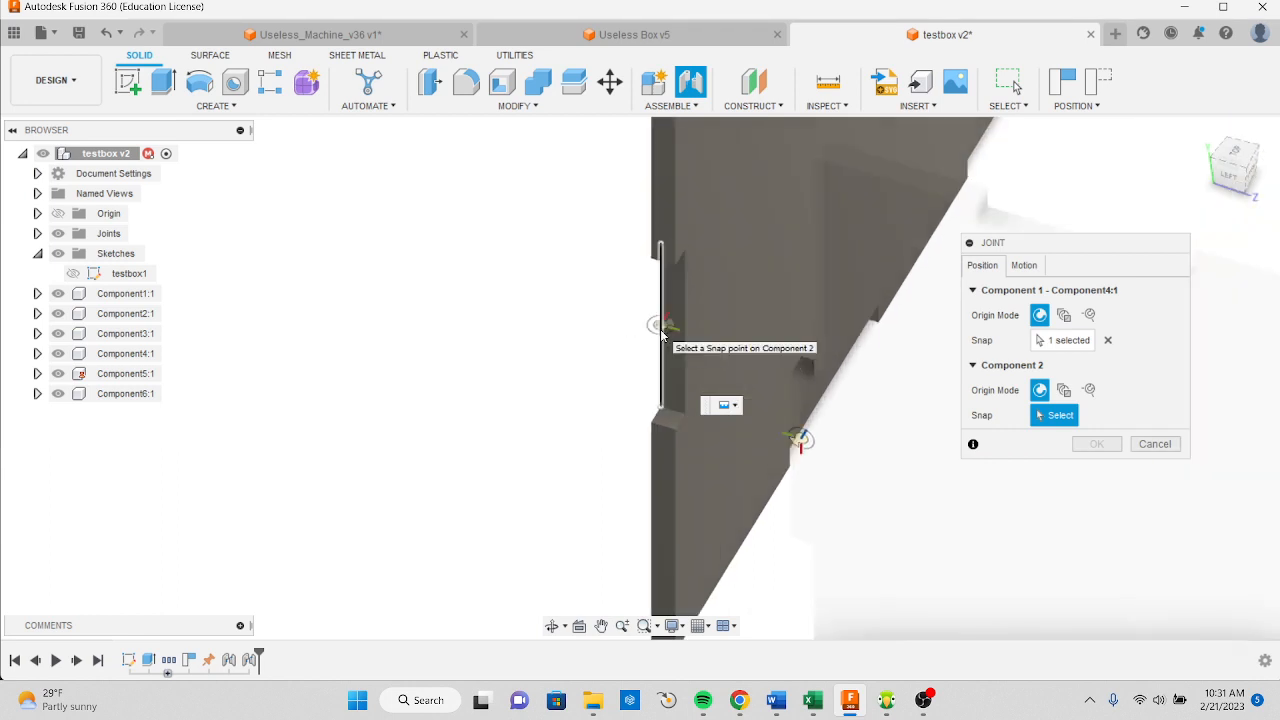
{"action": "left_click", "coordinate": [663, 332]}
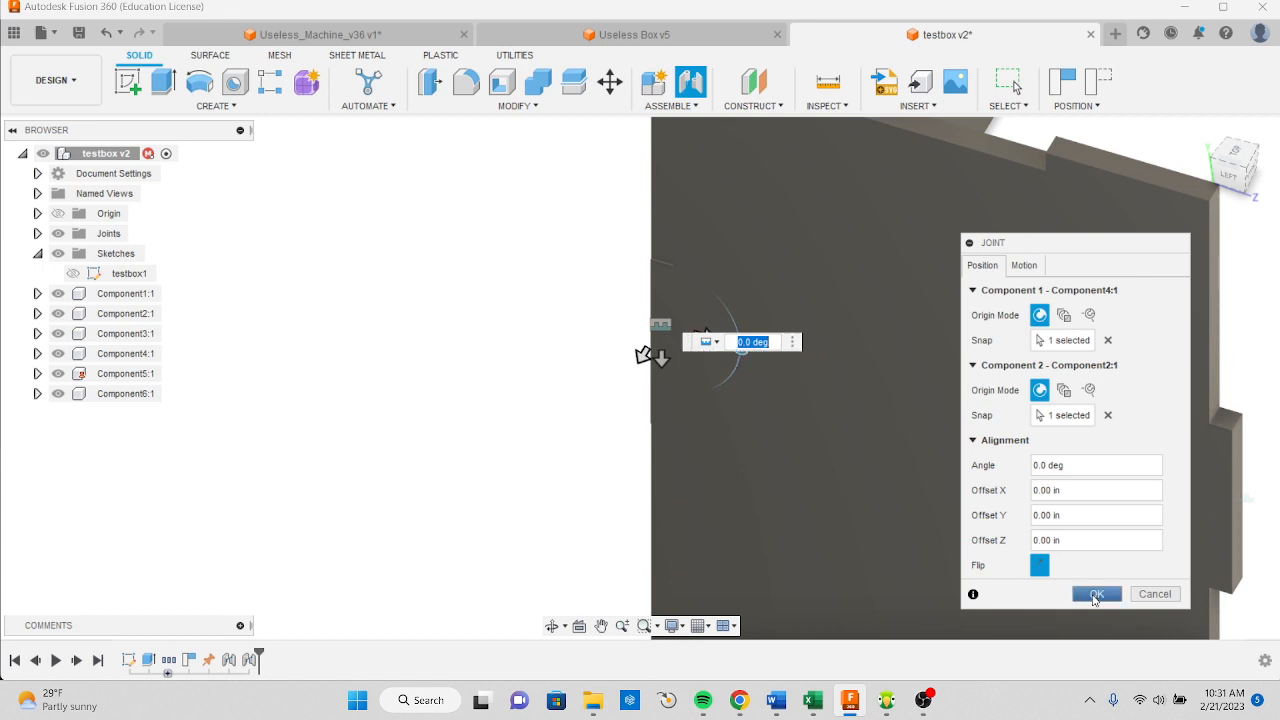
{"action": "left_click", "coordinate": [1095, 595]}
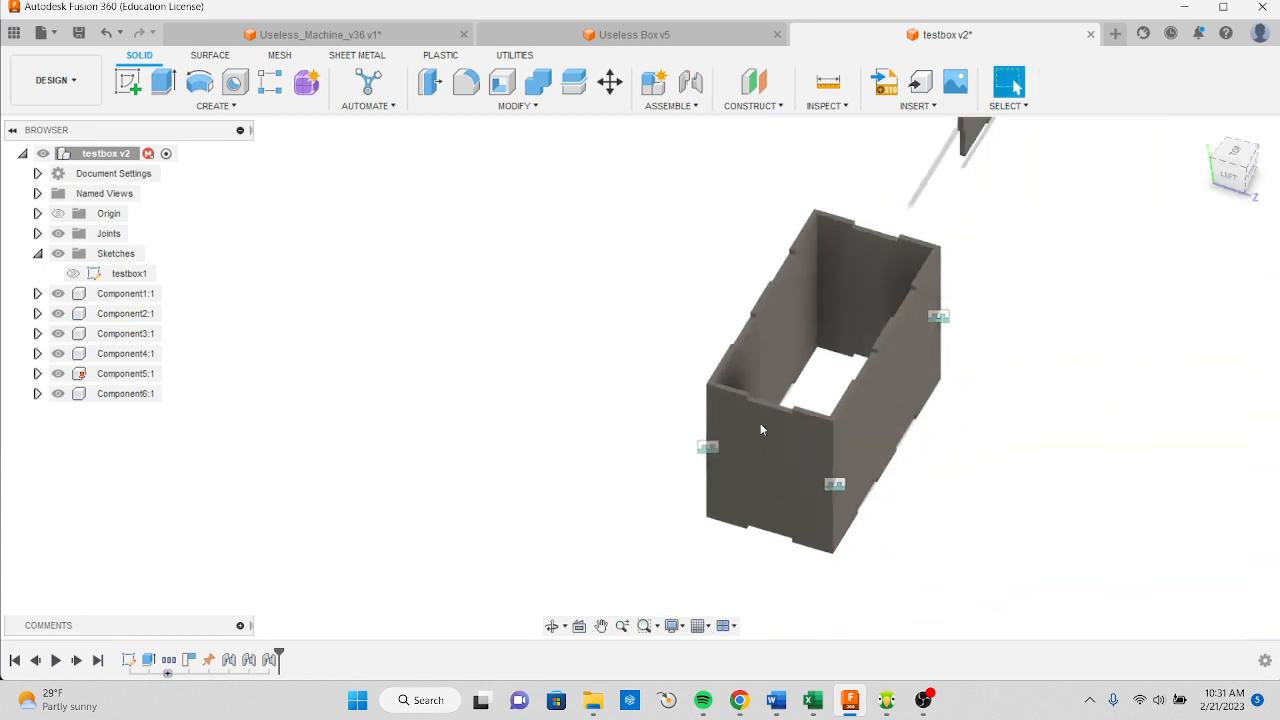
Move one of the loose wide, short panels close beside the four-sided box frame, near its open end
{"action": "scroll", "coordinate": [757, 422], "scroll_direction": "down", "scroll_amount": 2}
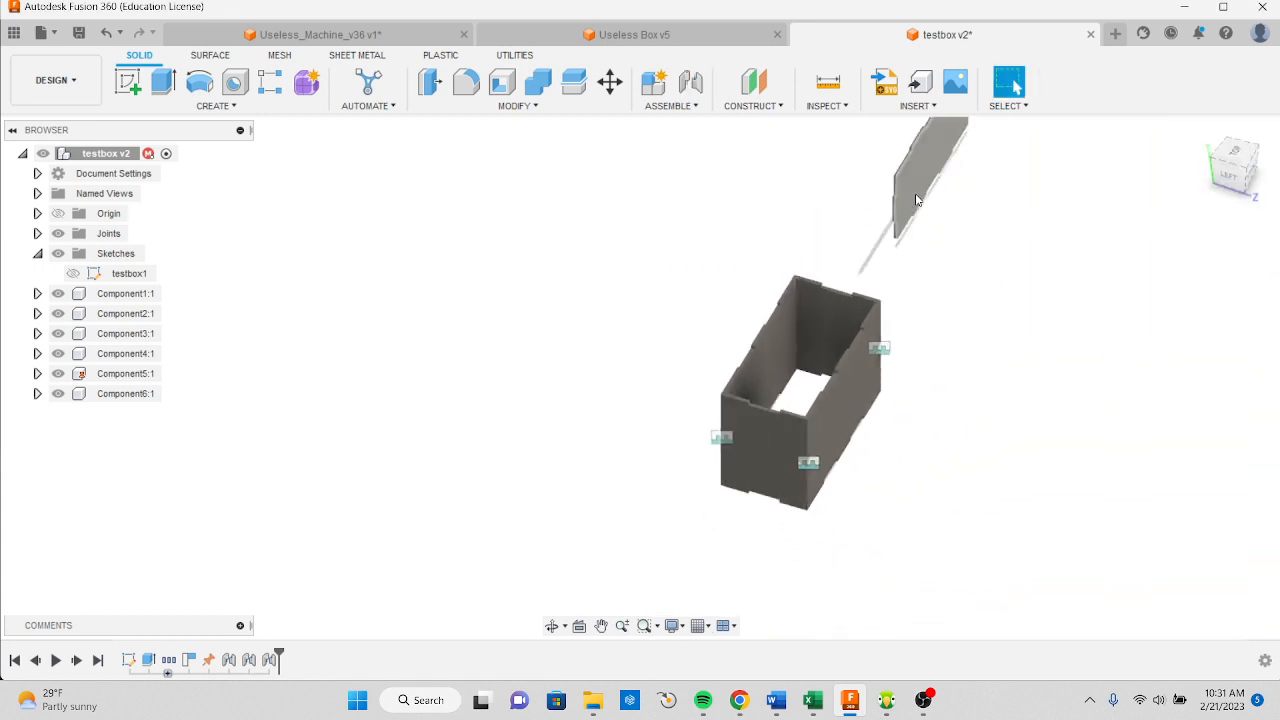
{"action": "left_click_drag", "start_coordinate": [916, 200], "coordinate": [725, 320]}
{"action": "scroll", "coordinate": [720, 360], "scroll_direction": "up", "scroll_amount": 2}
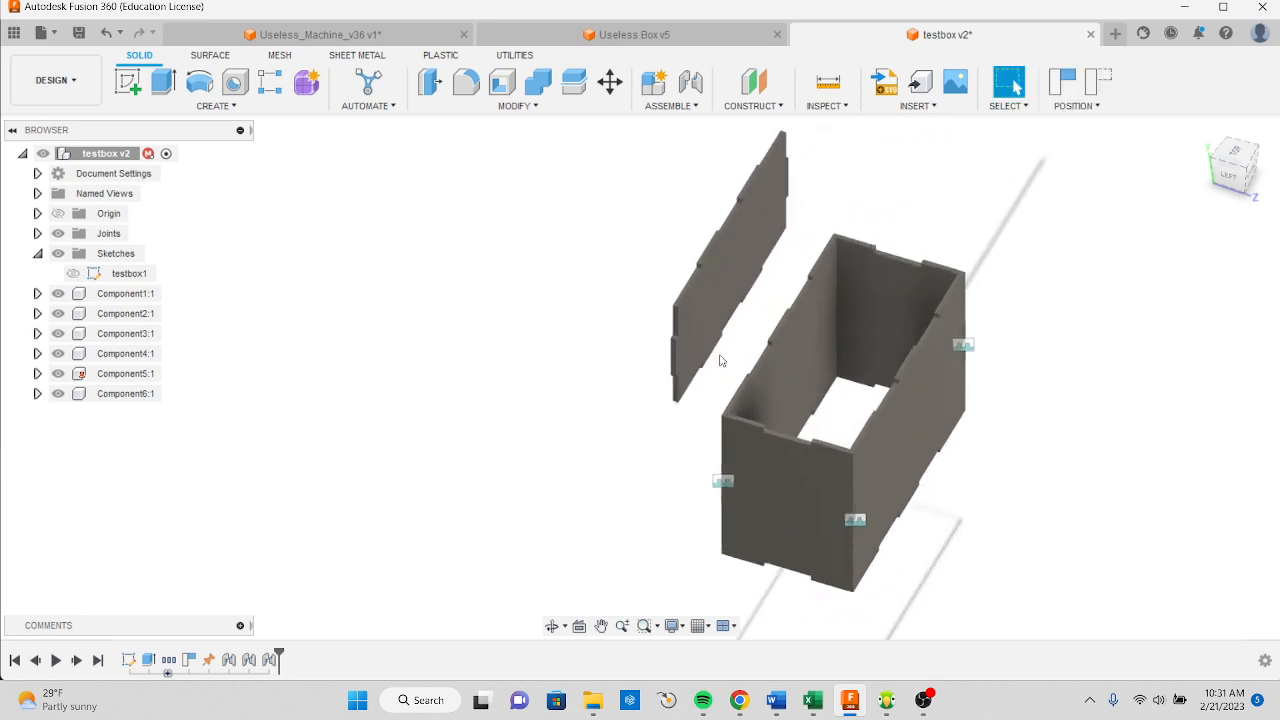
{"action": "scroll", "coordinate": [720, 360], "scroll_direction": "up", "scroll_amount": 5}
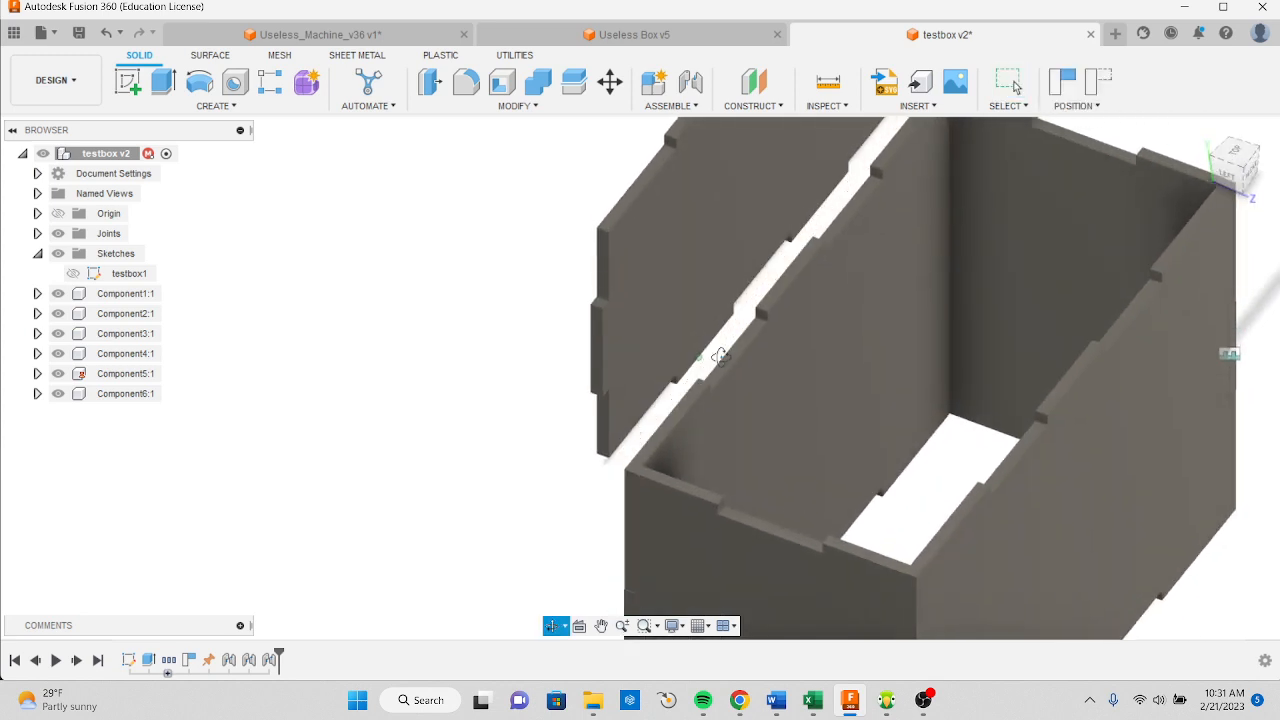
{"action": "middle_click_drag", "start_coordinate": [721, 357], "coordinate": [723, 366], "text": "shift"}
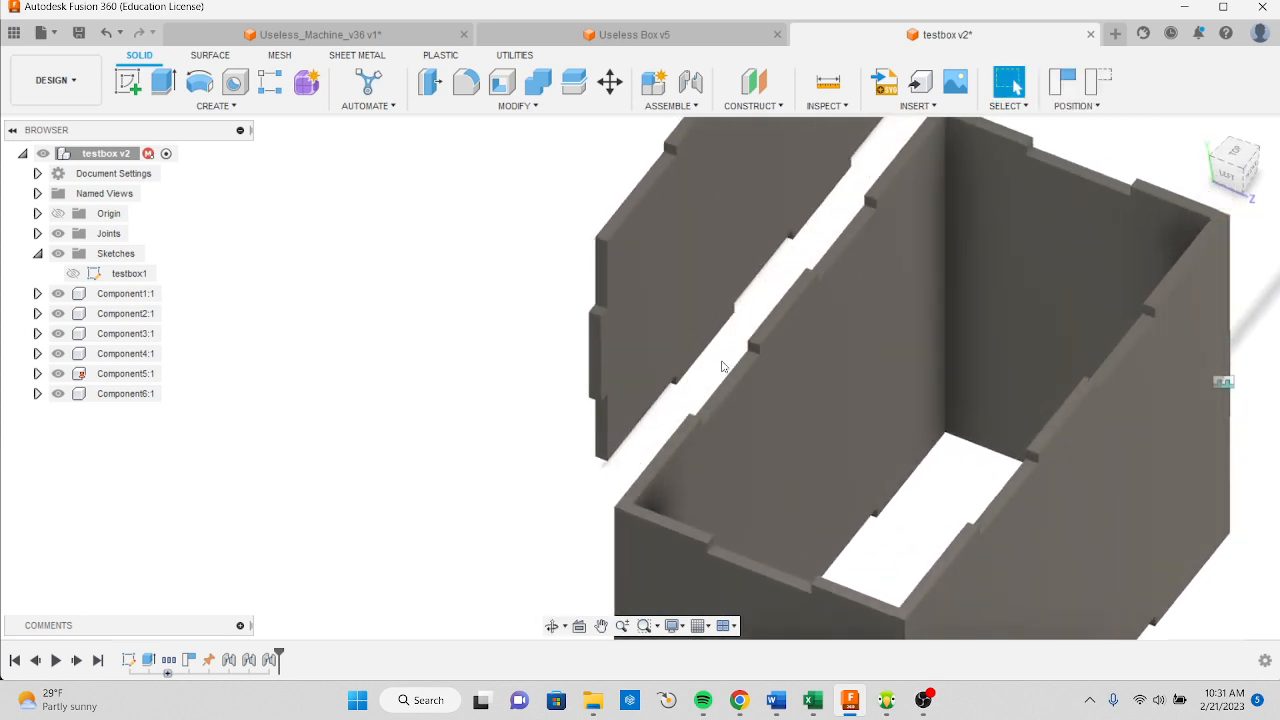
Close the frame's open top with a rigid joint between the long-edge tab of Component6:1 and the matching notch of Component2:1
{"action": "left_click", "coordinate": [692, 85]}
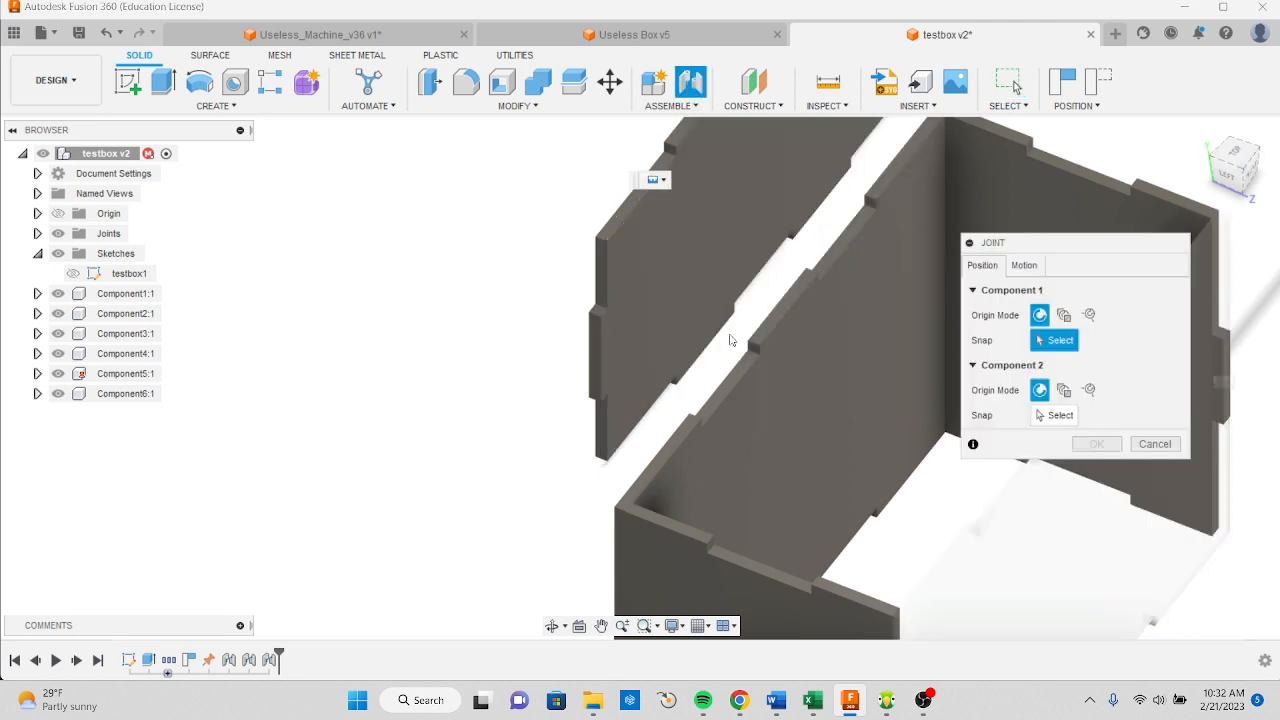
{"action": "scroll", "coordinate": [706, 350], "scroll_direction": "up", "scroll_amount": 4}
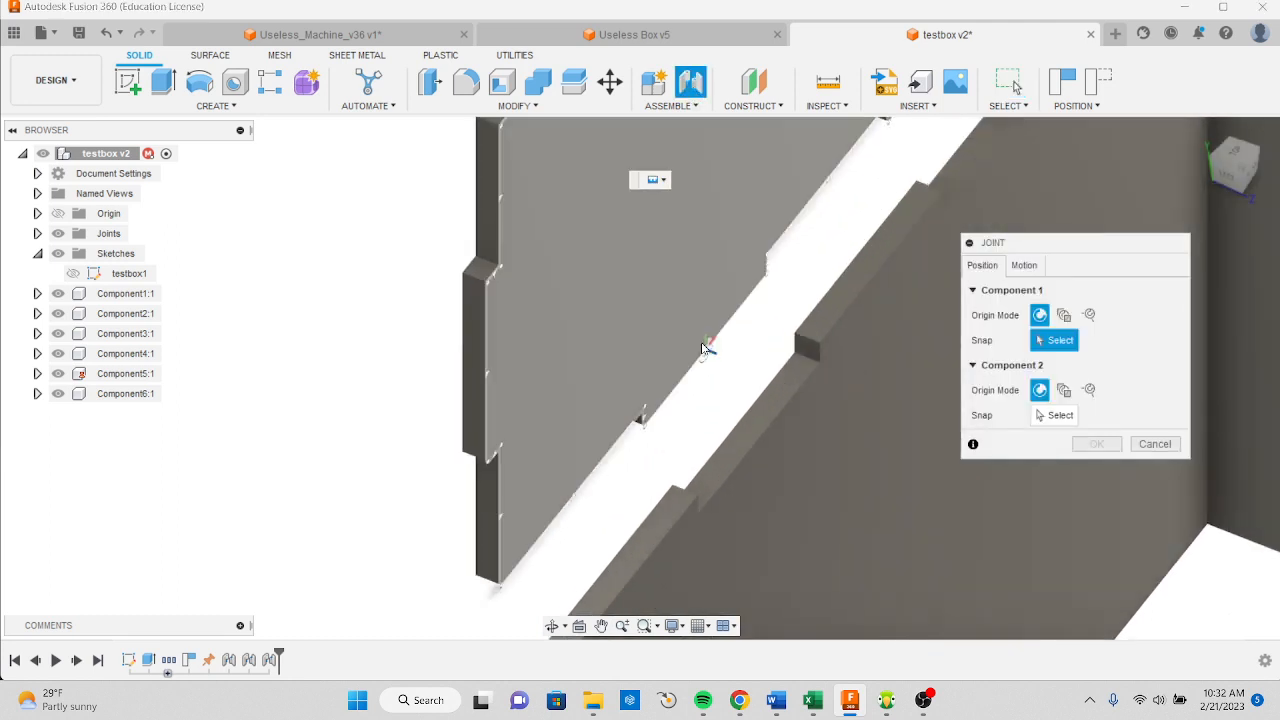
{"action": "left_click", "coordinate": [705, 349]}
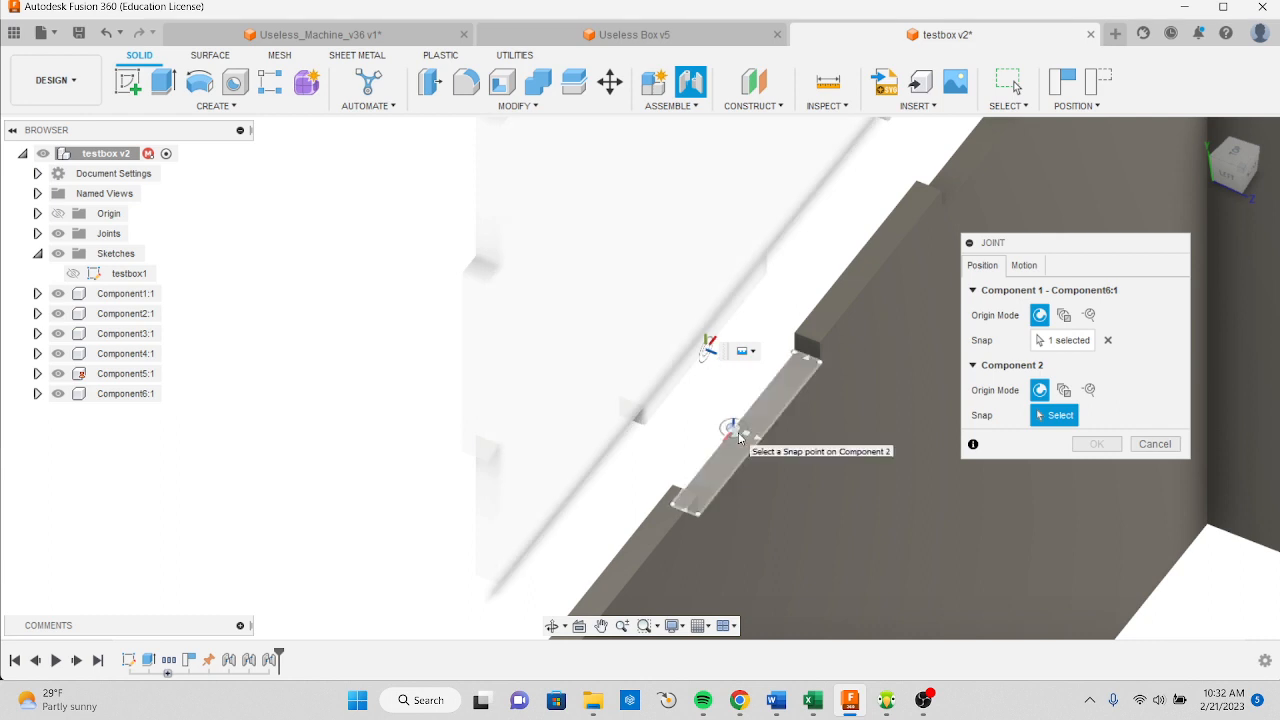
{"action": "left_click", "coordinate": [740, 437]}
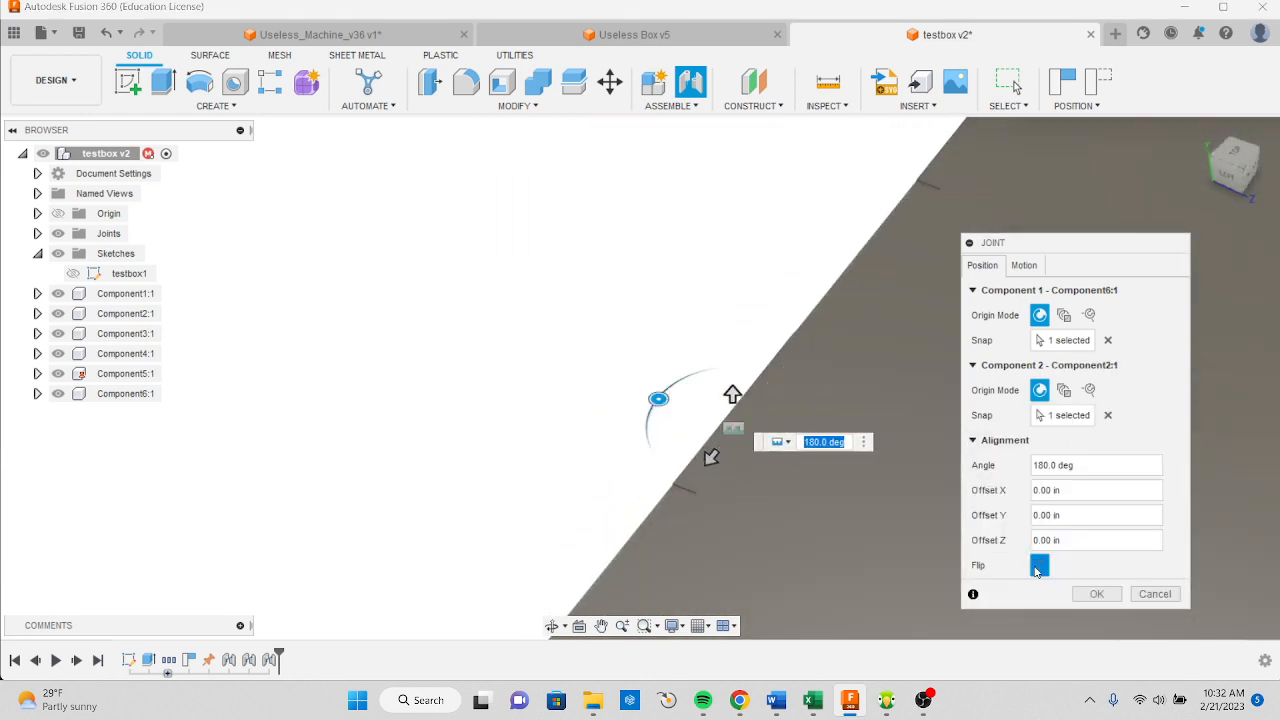
{"action": "left_click", "coordinate": [1099, 594]}
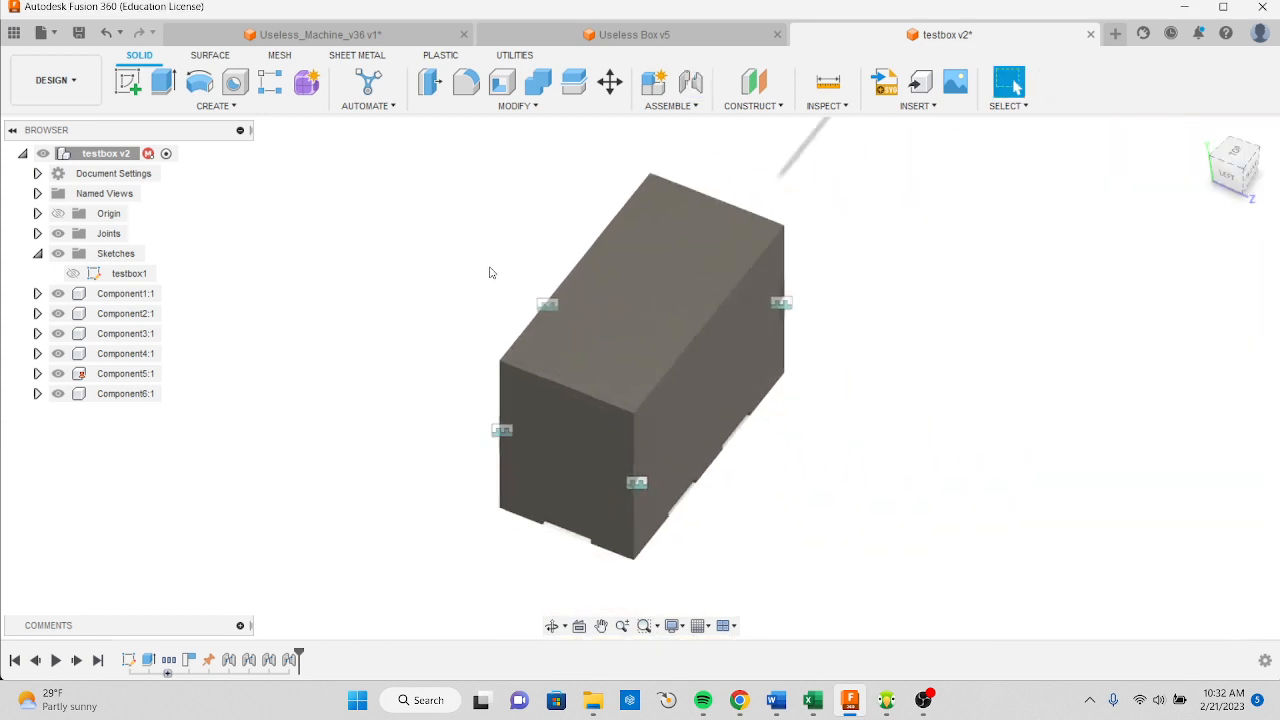
Move the last loose wide, short panel down beside the lower, still open side of the box
{"action": "scroll", "coordinate": [490, 272], "scroll_direction": "down", "scroll_amount": 3}
{"action": "middle_click_drag", "start_coordinate": [490, 272], "coordinate": [491, 327]}
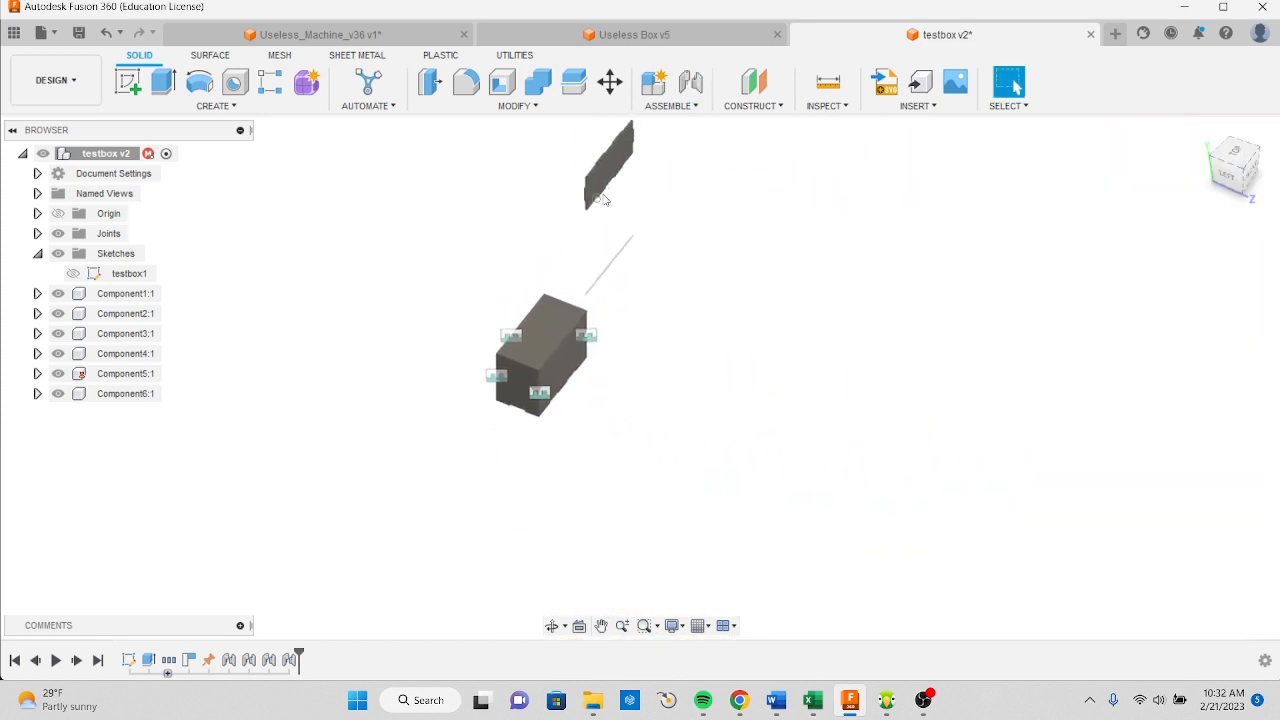
{"action": "left_click_drag", "start_coordinate": [607, 190], "coordinate": [580, 421]}
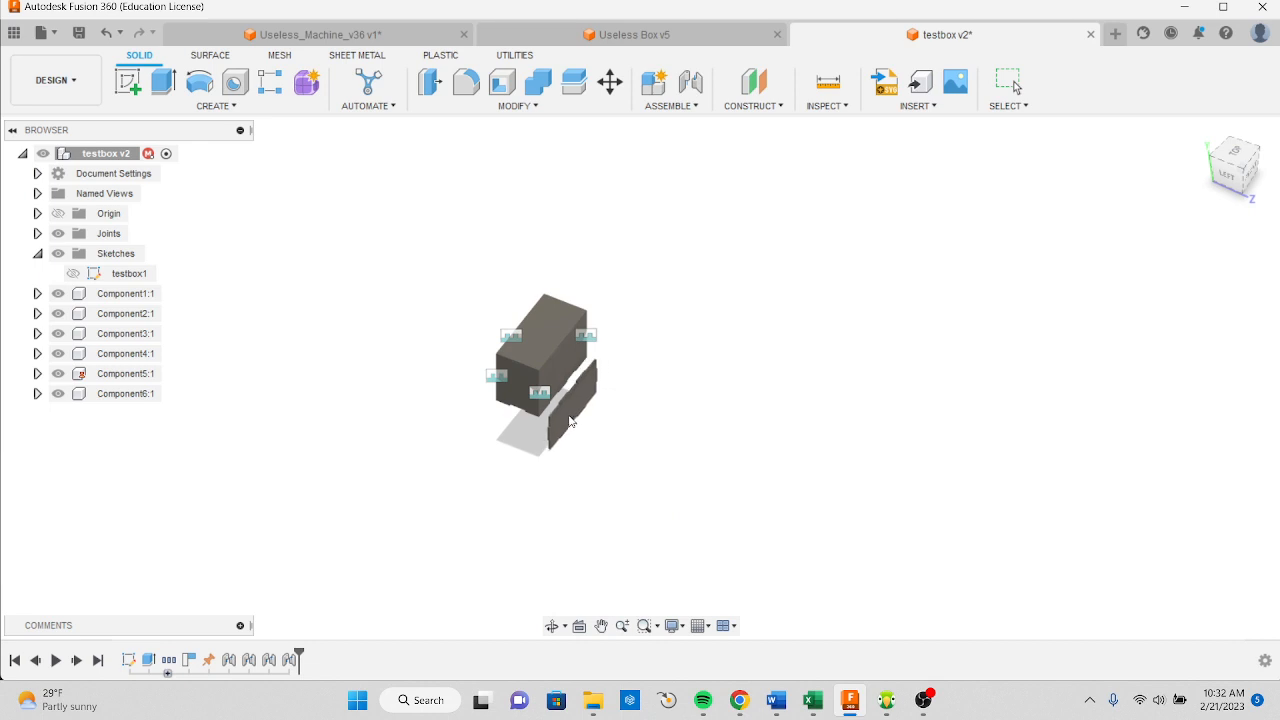
Close the box's underside with a rigid joint between the long-edge tab of Component3:1 and the lower notch of Component5:1
{"action": "scroll", "coordinate": [563, 401], "scroll_direction": "up", "scroll_amount": 6}
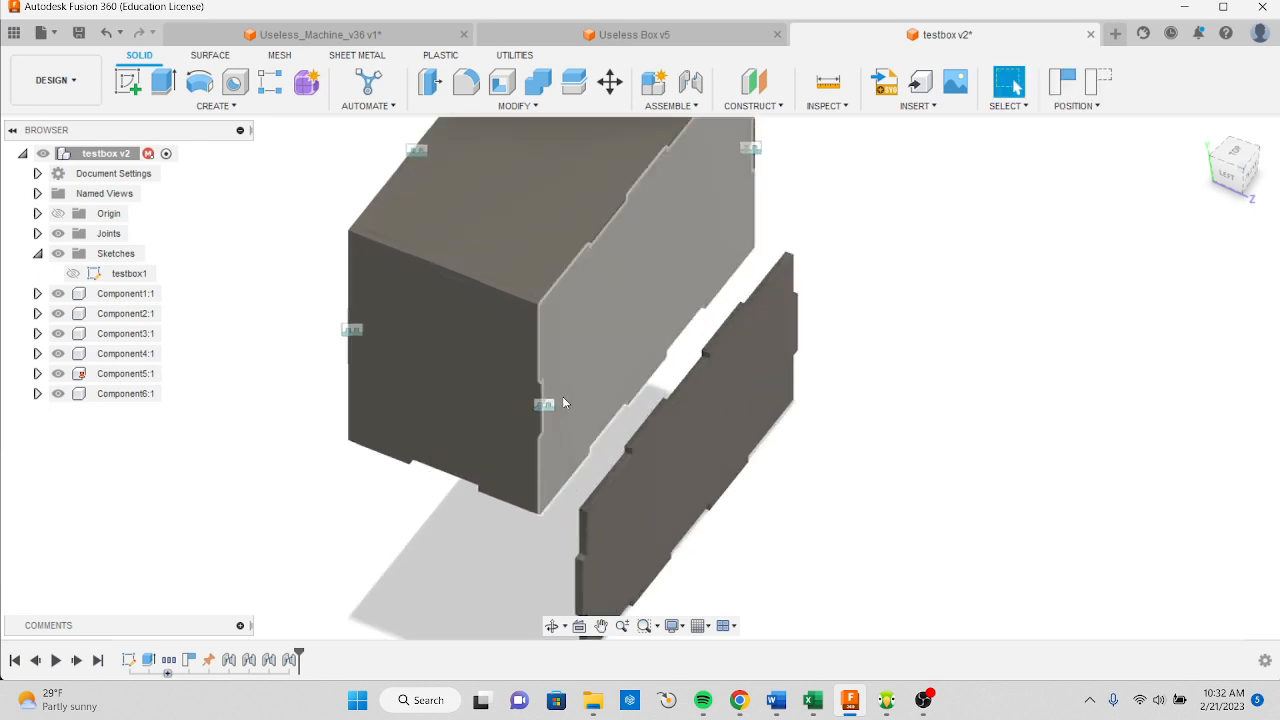
{"action": "middle_click_drag", "start_coordinate": [564, 402], "coordinate": [712, 227], "text": "shift"}
{"action": "scroll", "coordinate": [493, 427], "scroll_direction": "up", "scroll_amount": 5}
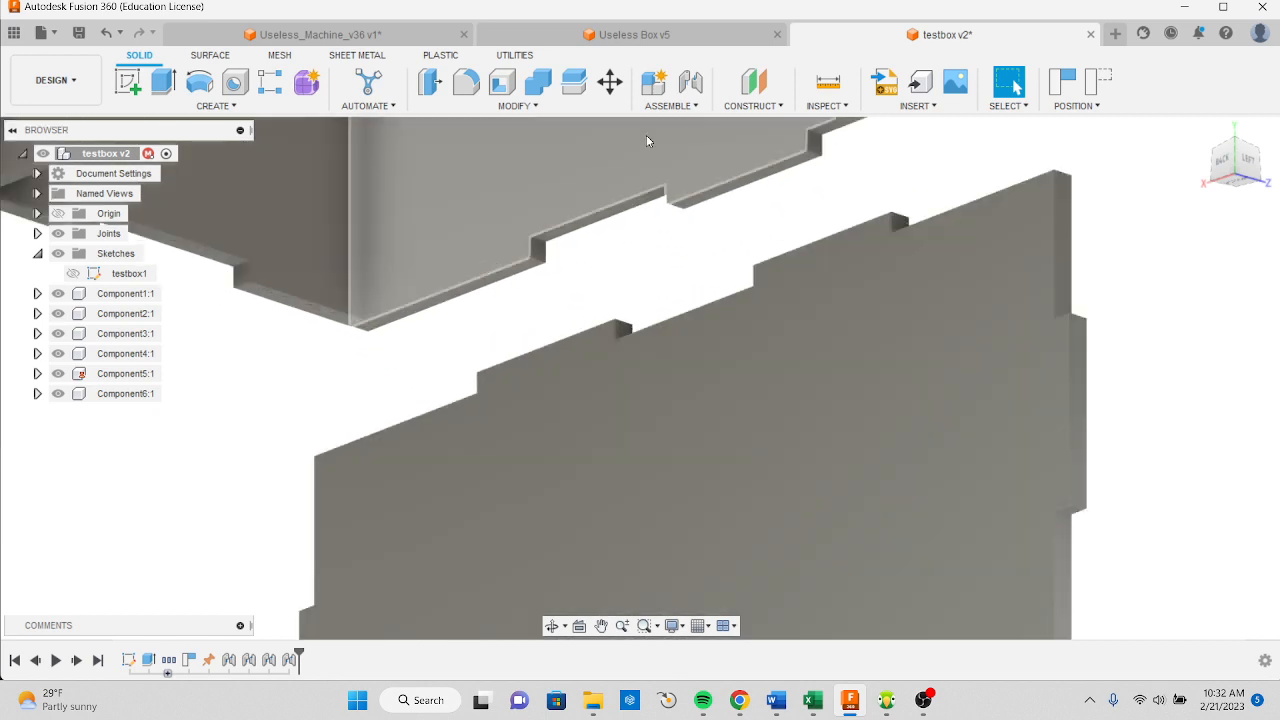
{"action": "left_click", "coordinate": [691, 88]}
{"action": "left_click", "coordinate": [567, 340]}
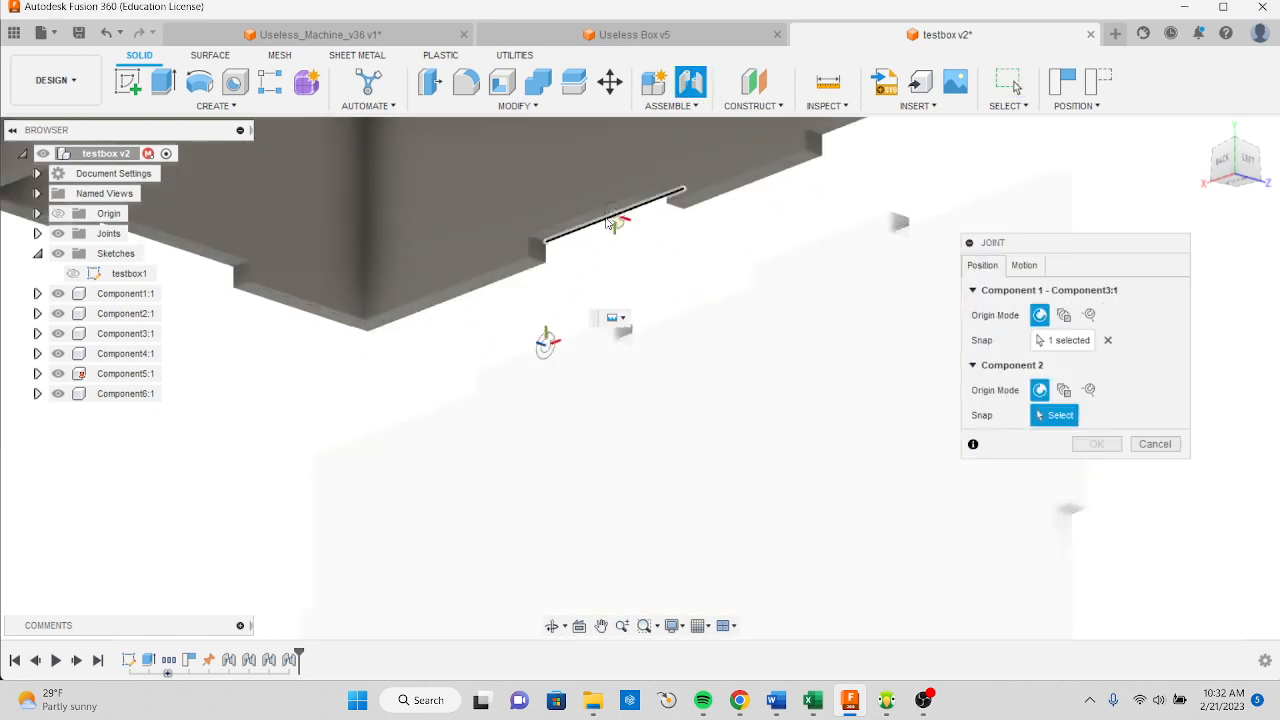
{"action": "middle_click_drag", "start_coordinate": [611, 229], "coordinate": [608, 301]}
{"action": "scroll", "coordinate": [614, 306], "scroll_direction": "up", "scroll_amount": 4}
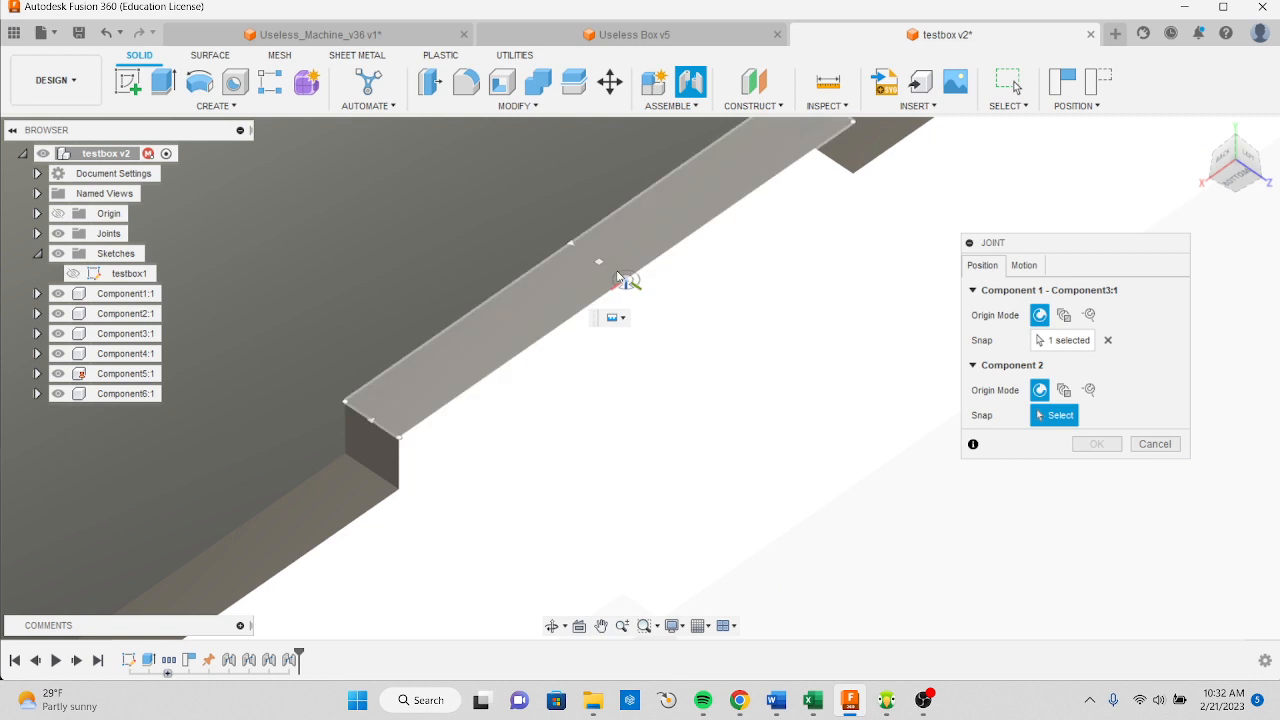
{"action": "left_click", "coordinate": [620, 276]}
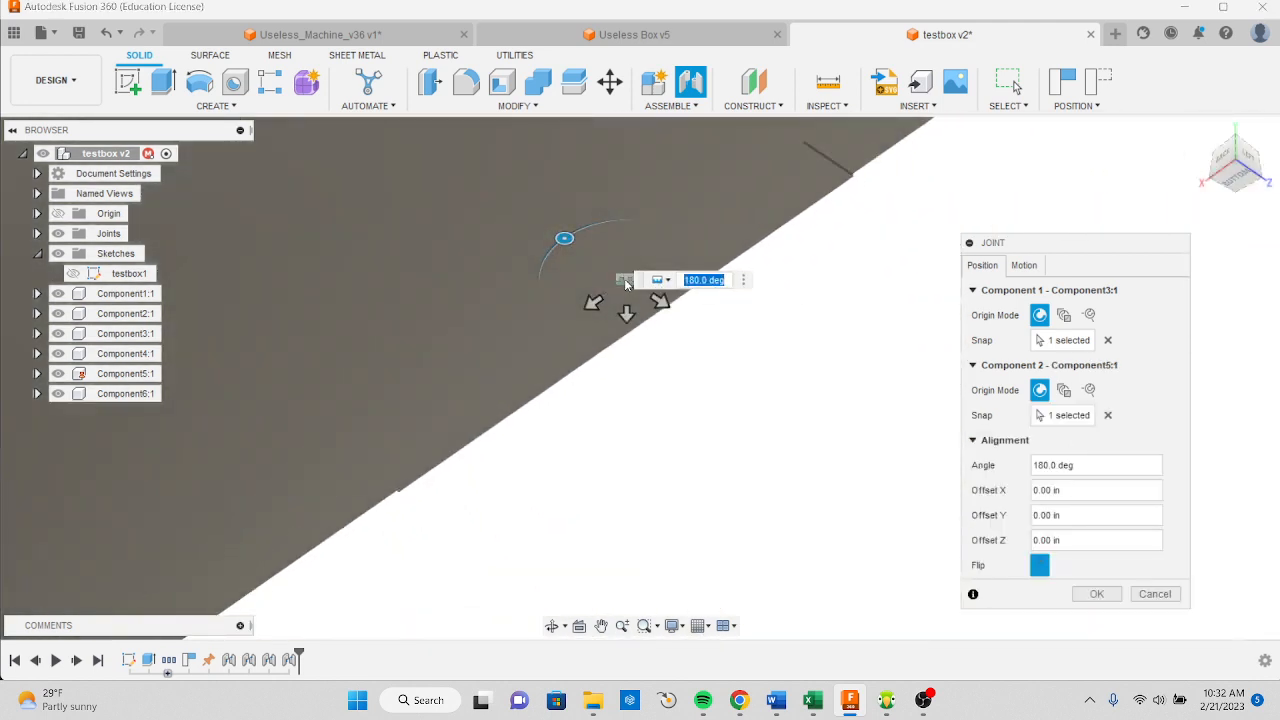
{"action": "left_click", "coordinate": [1097, 594]}
Save the fully assembled testbox design as a new version
{"action": "scroll", "coordinate": [677, 537], "scroll_direction": "down", "scroll_amount": 5}
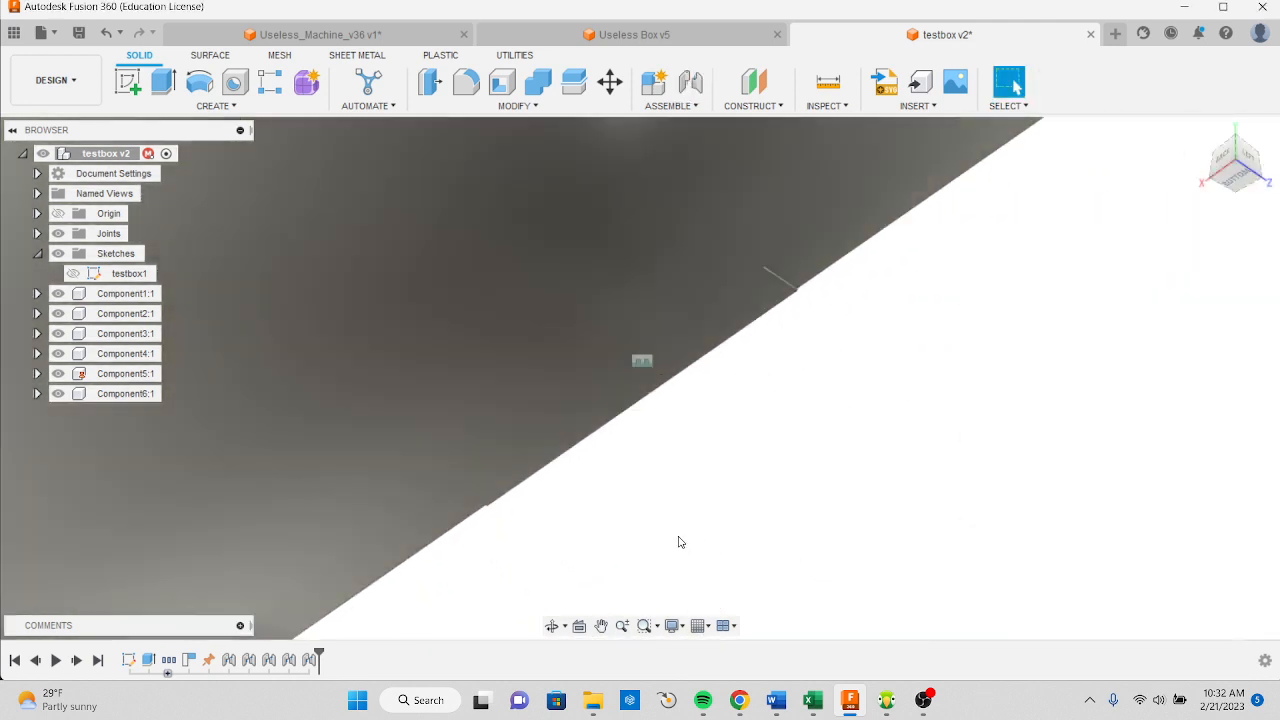
{"action": "scroll", "coordinate": [679, 539], "scroll_direction": "down", "scroll_amount": 3}
{"action": "middle_click_drag", "start_coordinate": [663, 494], "coordinate": [548, 556], "text": "shift"}
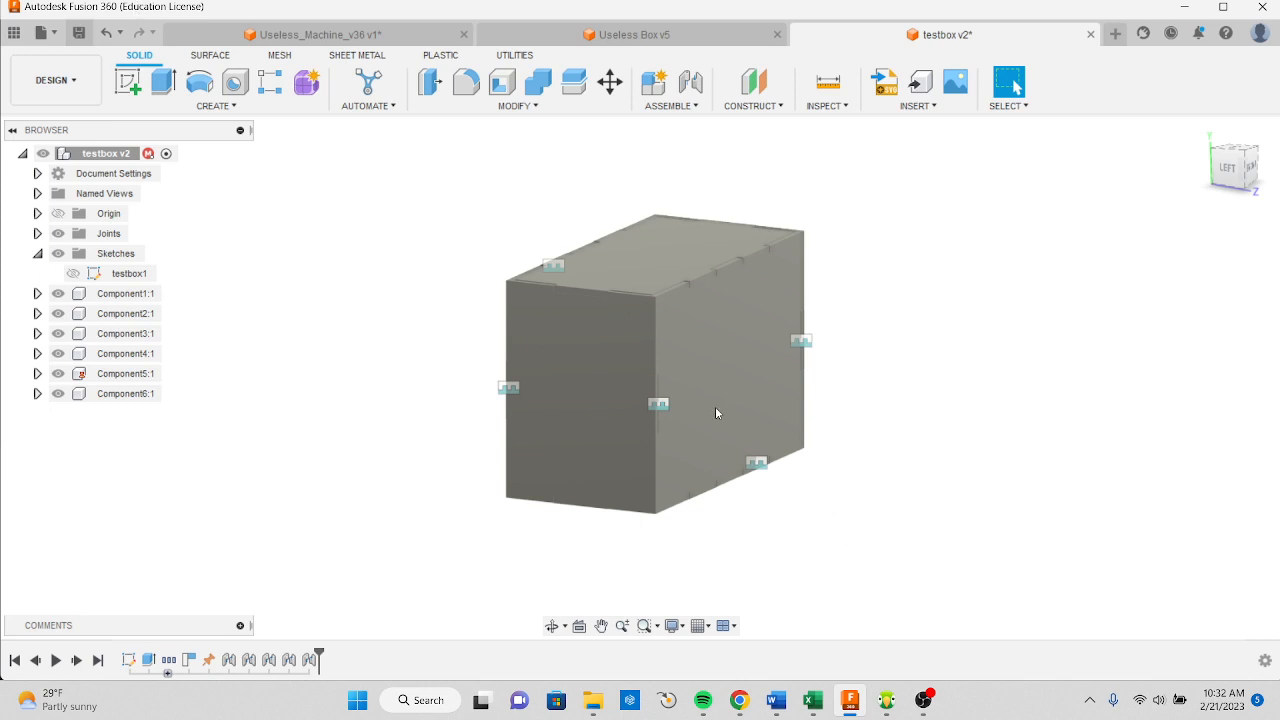
{"action": "key", "text": "ctrl+s"}
{"action": "left_click", "coordinate": [627, 385]}
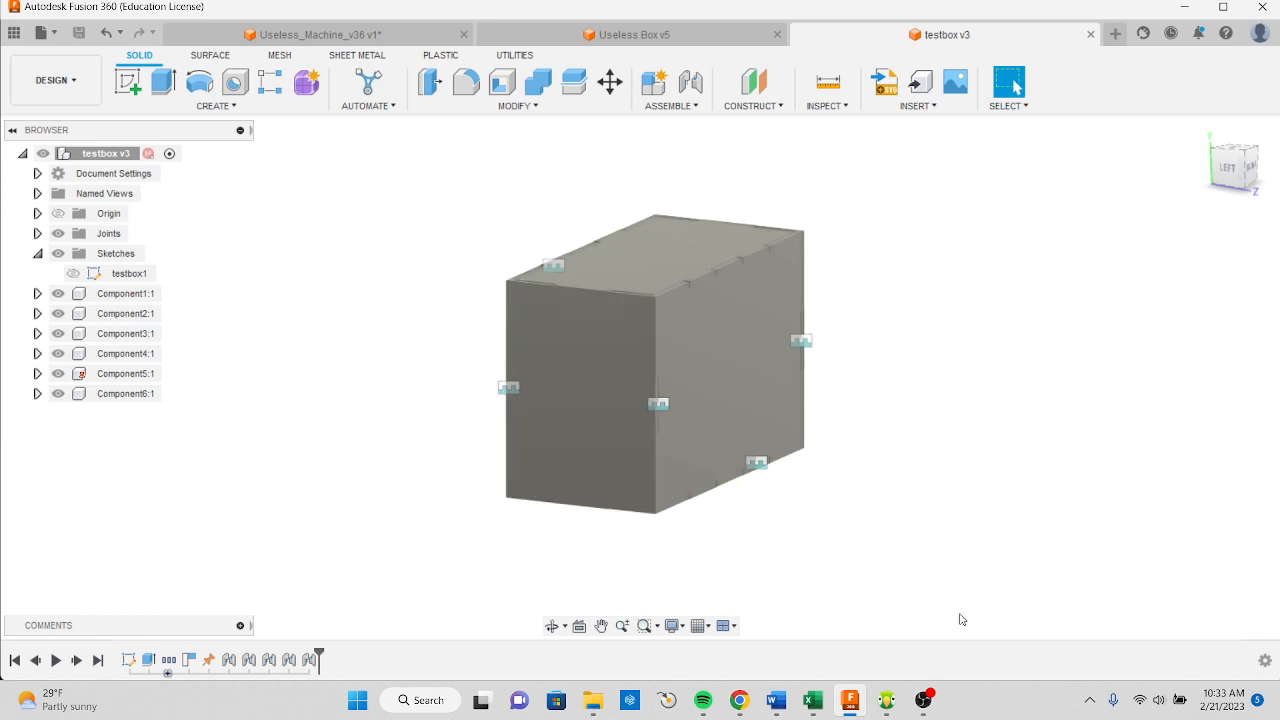
Switch to MakerCase in Chrome, leave the box download, and examine the available box types: Basic, Polygon, Kerf Bent and Divider Box
{"action": "left_click", "coordinate": [740, 700]}
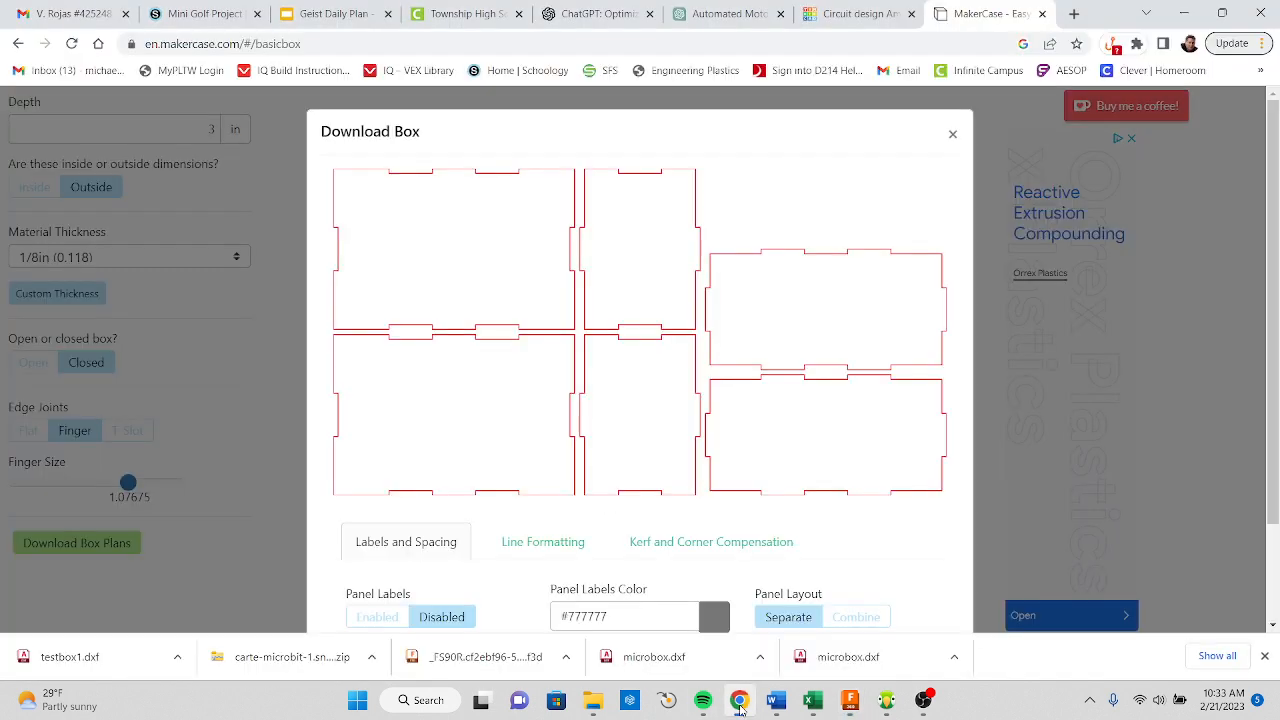
{"action": "left_click", "coordinate": [254, 362]}
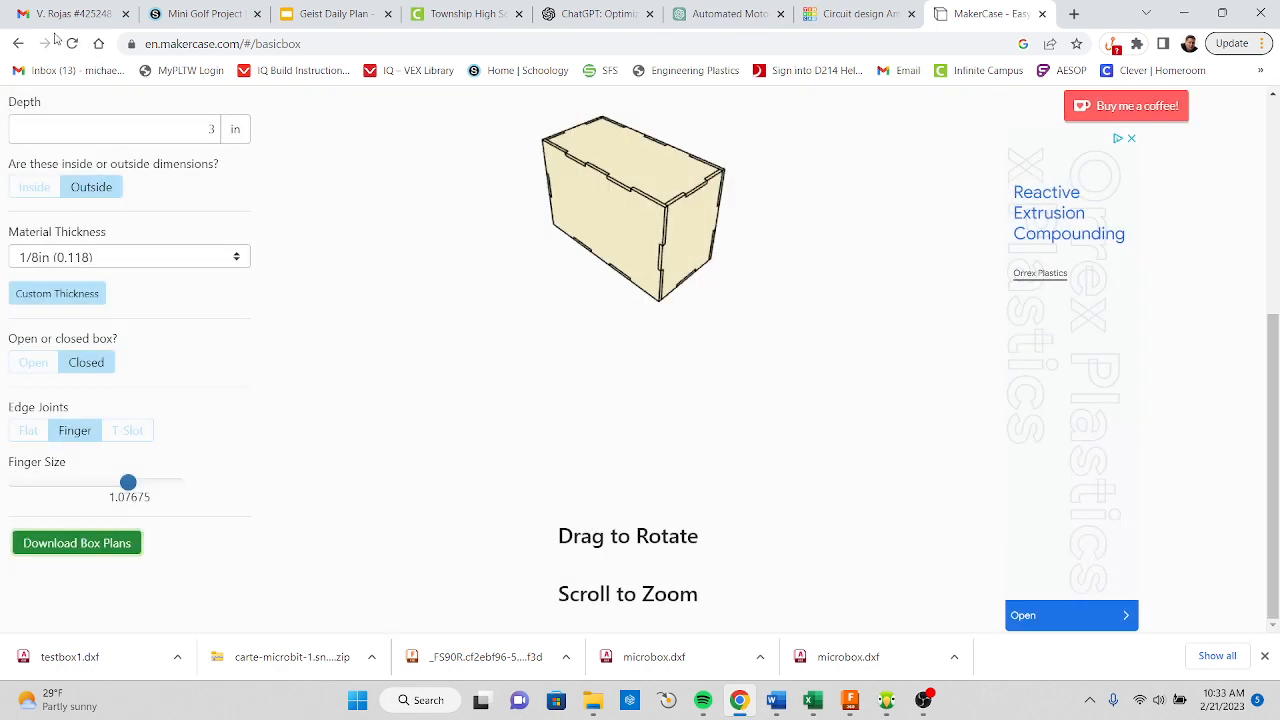
{"action": "left_click", "coordinate": [17, 44]}
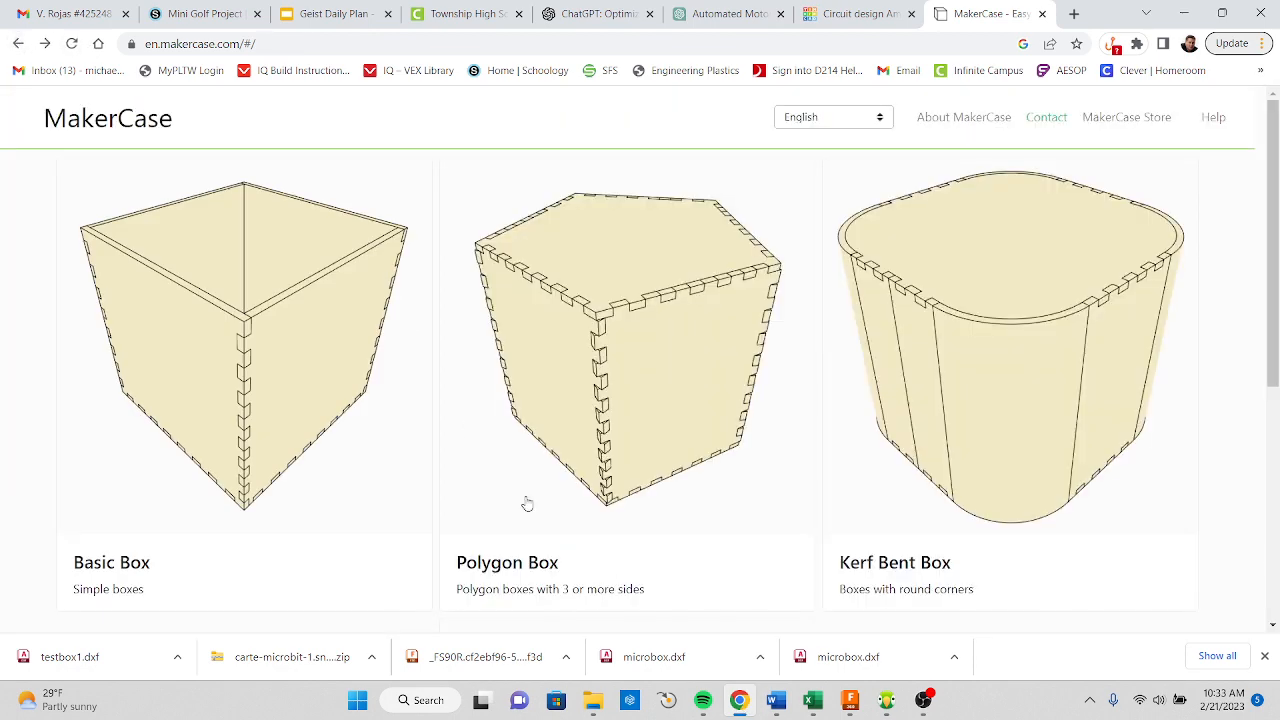
{"action": "scroll", "coordinate": [527, 503], "scroll_direction": "down", "scroll_amount": 2}
{"action": "scroll", "coordinate": [640, 414], "scroll_direction": "up", "scroll_amount": 2}
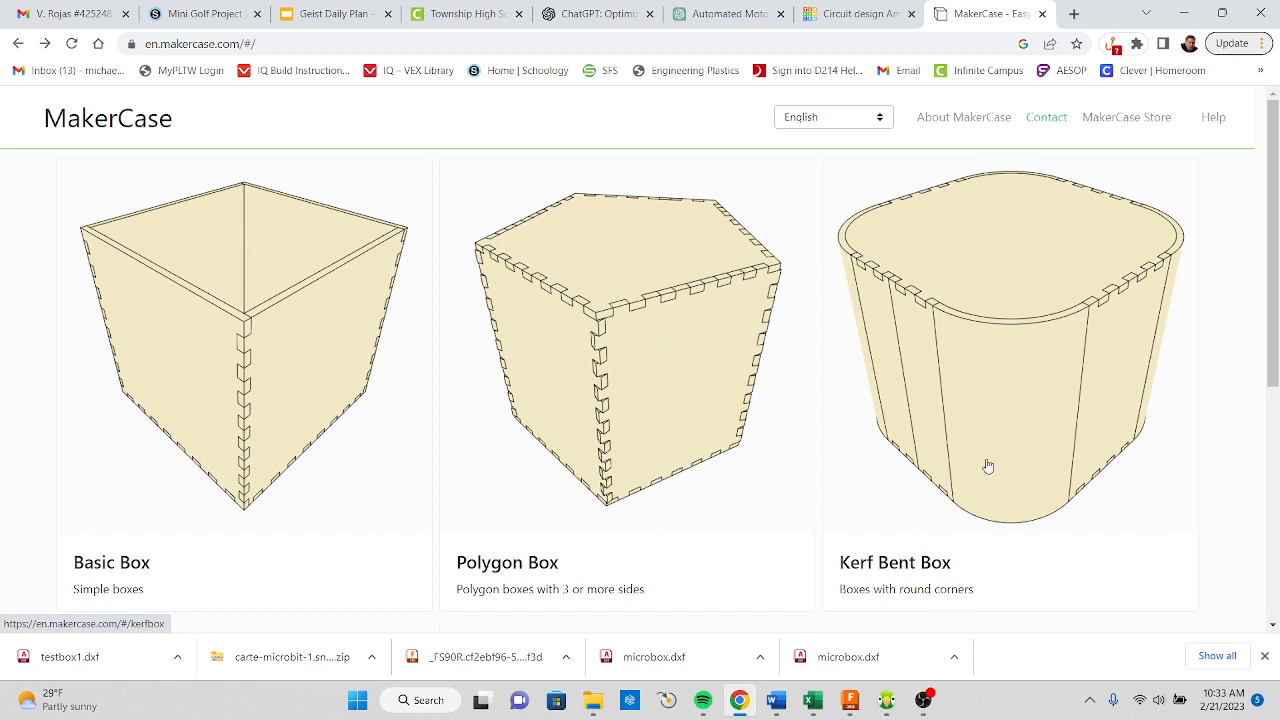
{"action": "scroll", "coordinate": [1043, 469], "scroll_direction": "down", "scroll_amount": 5}
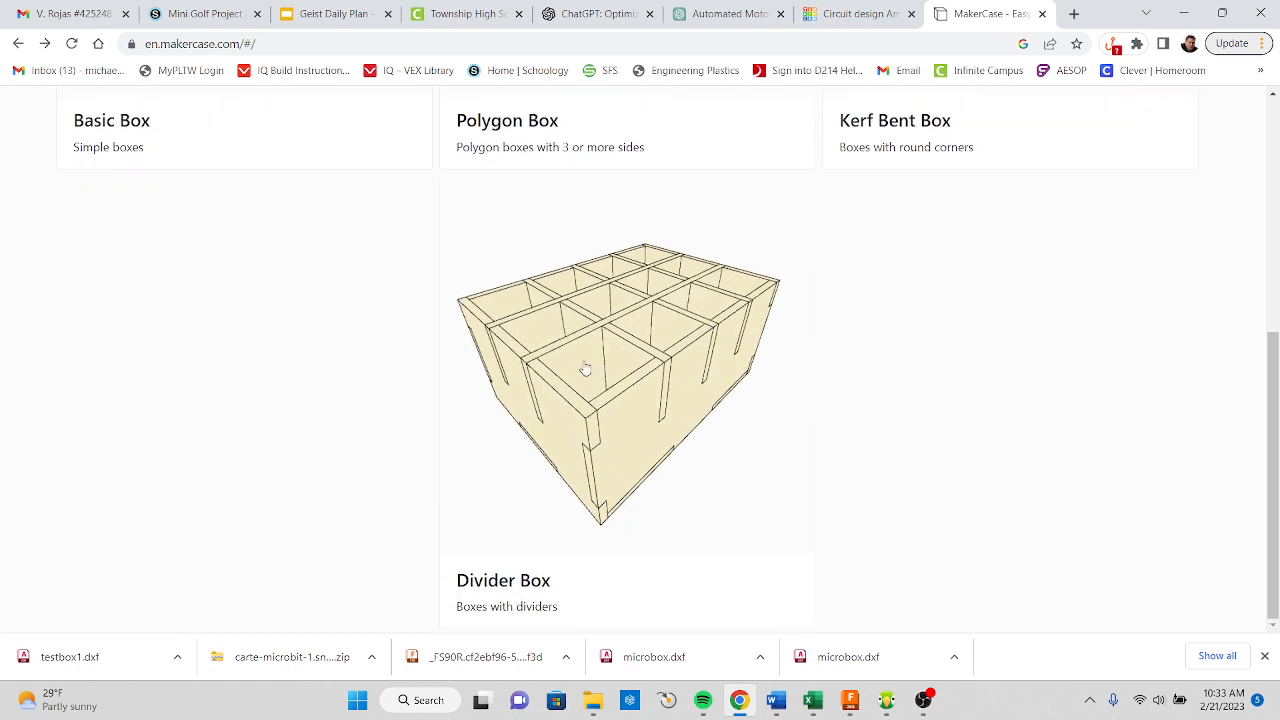
{"action": "scroll", "coordinate": [581, 410], "scroll_direction": "up", "scroll_amount": 3}
{"action": "scroll", "coordinate": [581, 412], "scroll_direction": "up", "scroll_amount": 1}
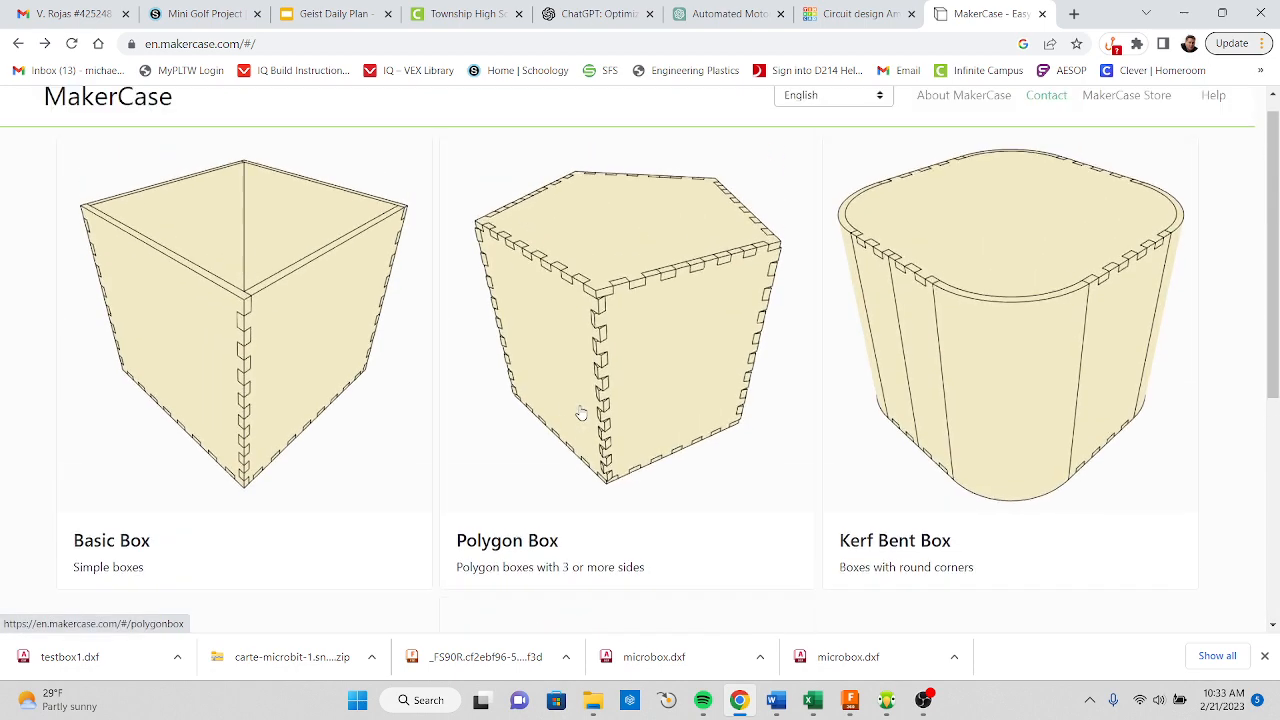
Switch to Schoology and open the Box Generators folder in the PLTW Engineering Essentials course materials
{"action": "left_click", "coordinate": [195, 14]}
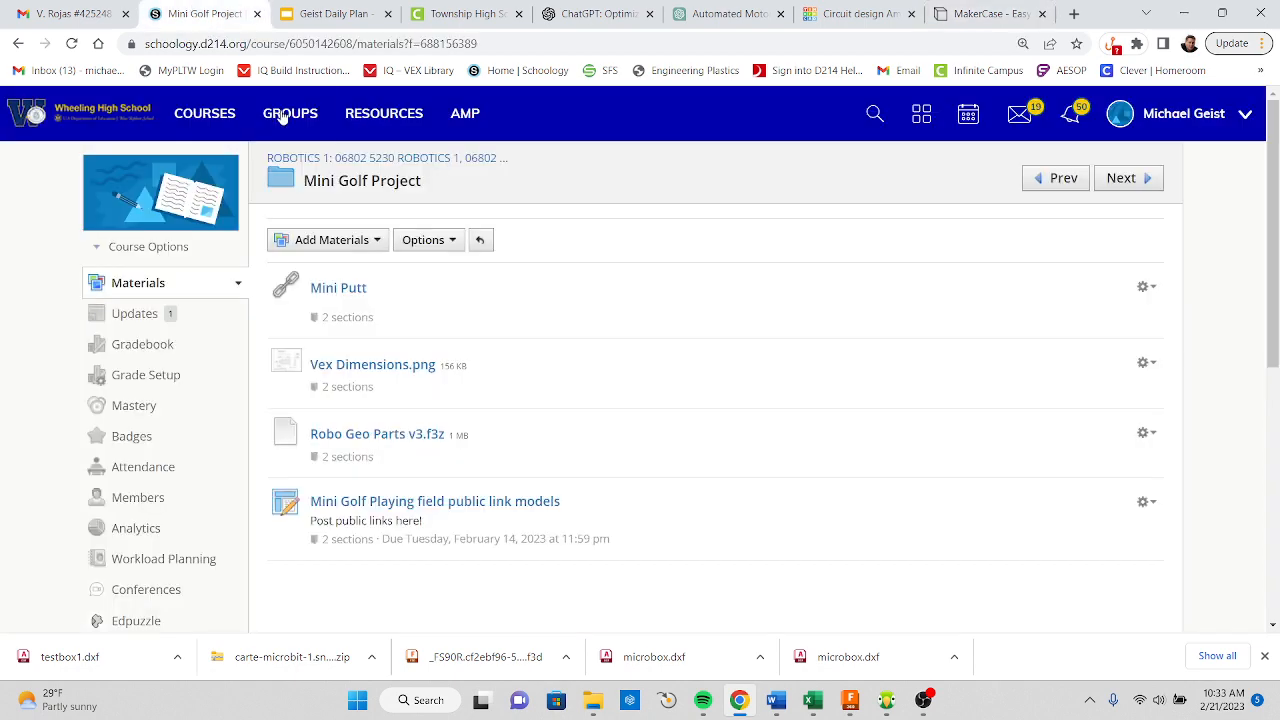
{"action": "left_click", "coordinate": [200, 114]}
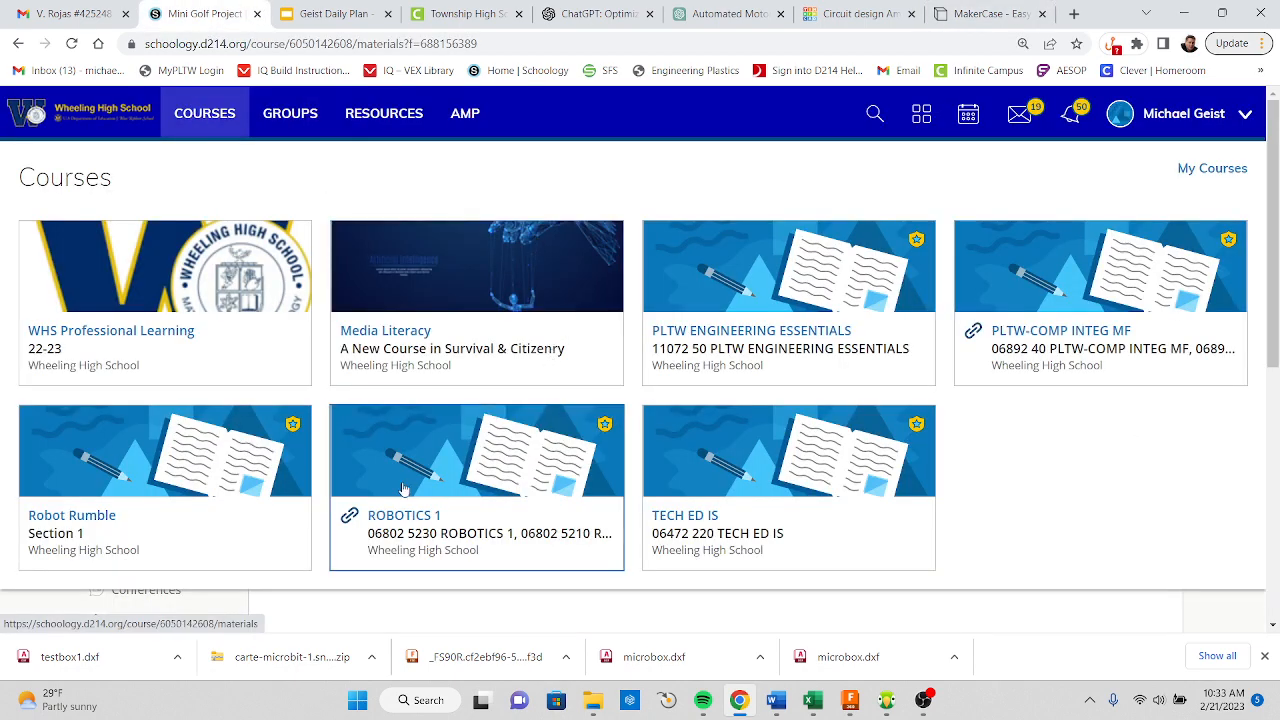
{"action": "left_click", "coordinate": [404, 489]}
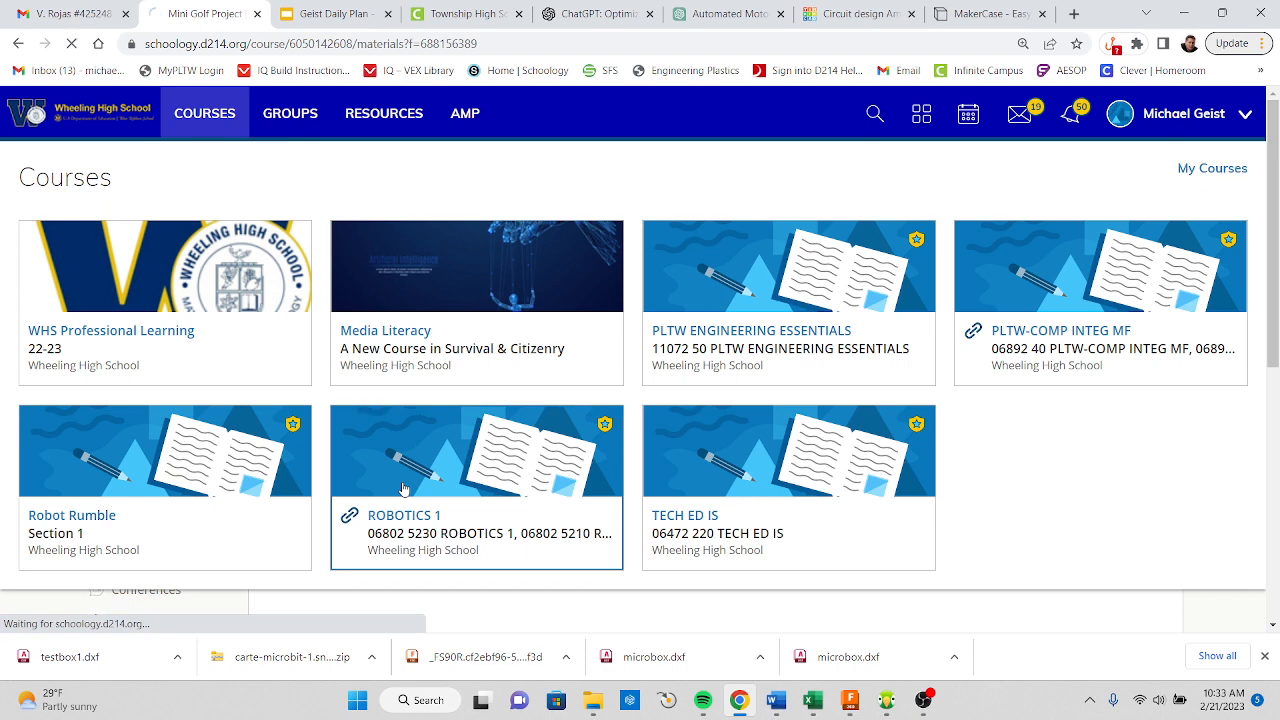
{"action": "left_click", "coordinate": [212, 117]}
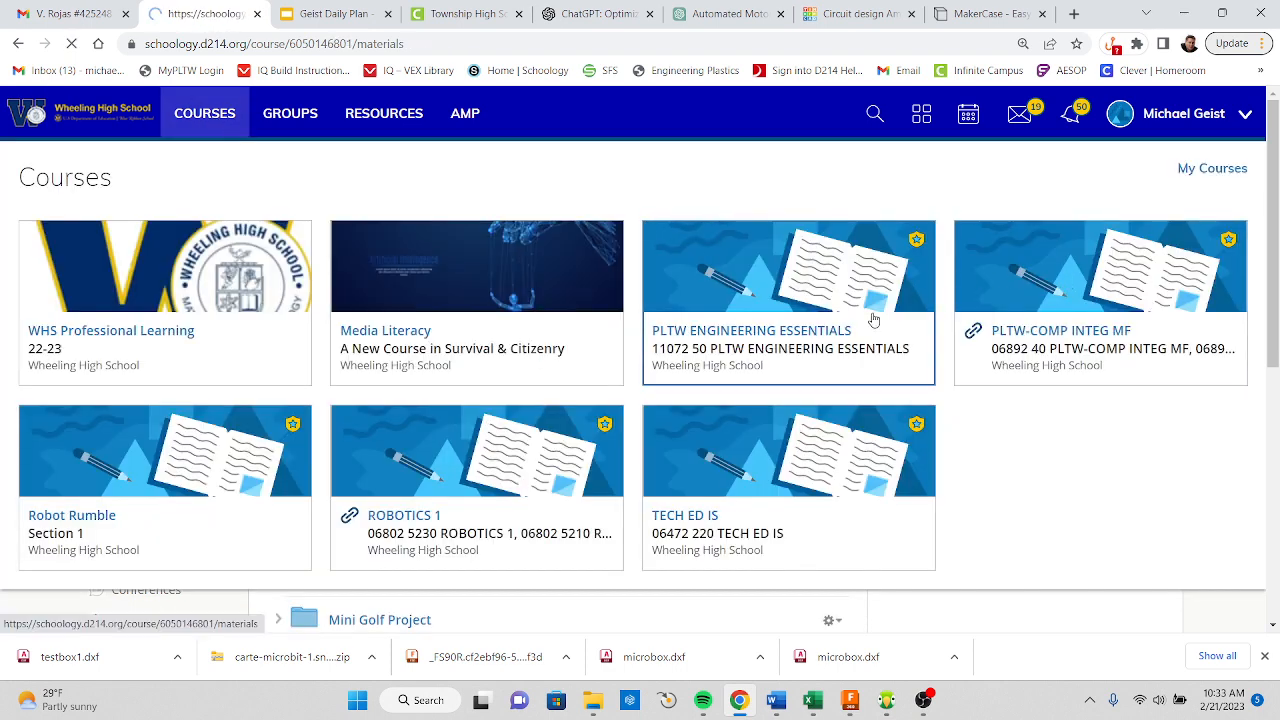
{"action": "scroll", "coordinate": [500, 531], "scroll_direction": "down", "scroll_amount": 2}
{"action": "left_click", "coordinate": [365, 481]}
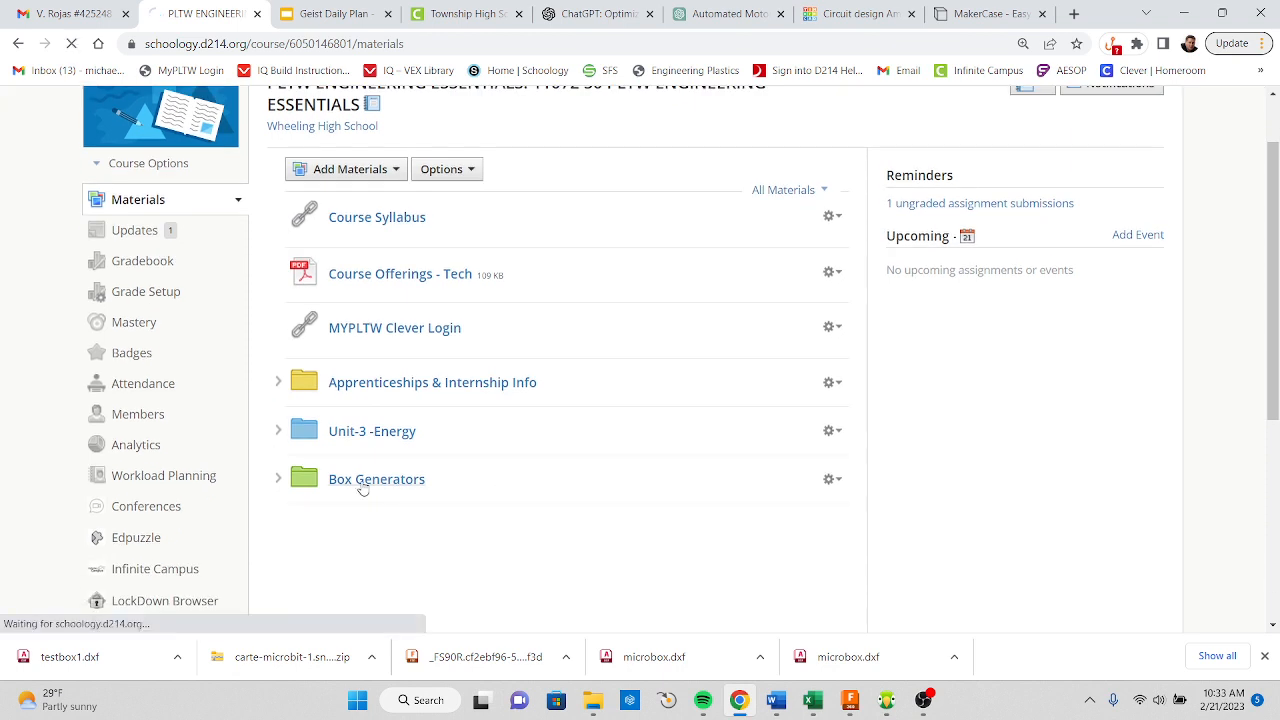
Open the Boxes- Advanced link and continue through the redirect to the Boxes.py website
{"action": "left_click", "coordinate": [361, 349]}
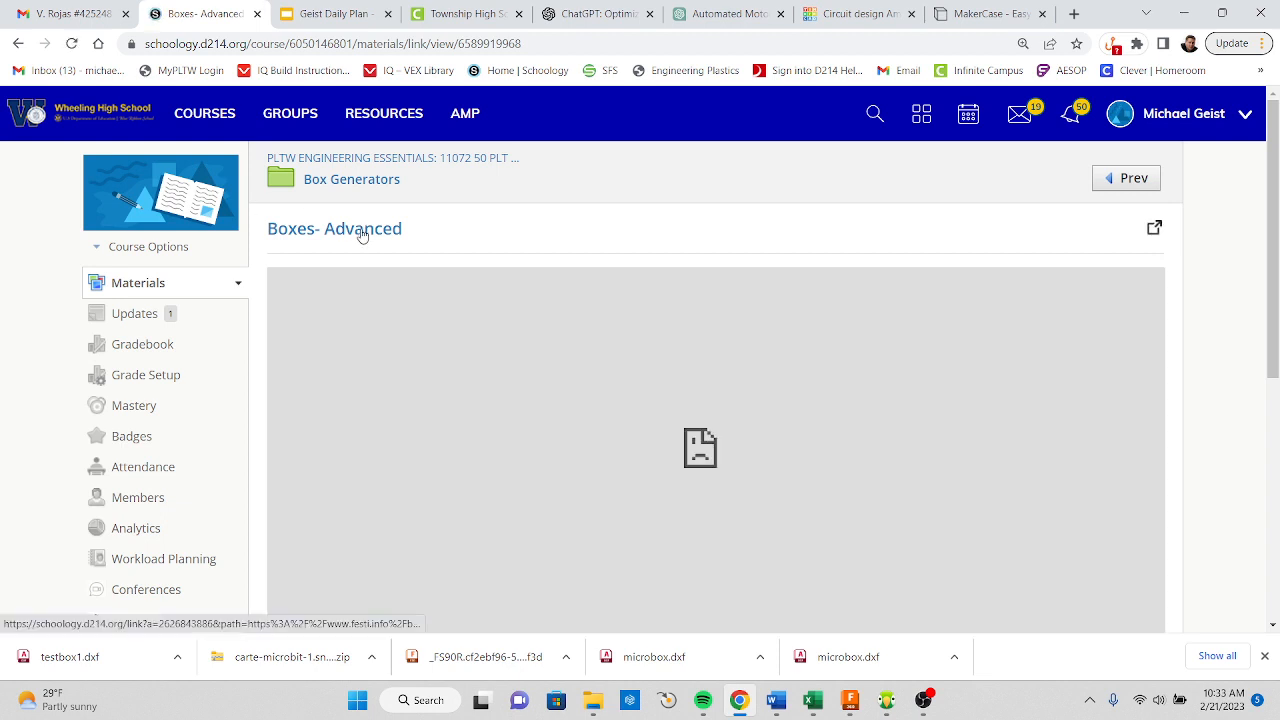
{"action": "left_click", "coordinate": [360, 228]}
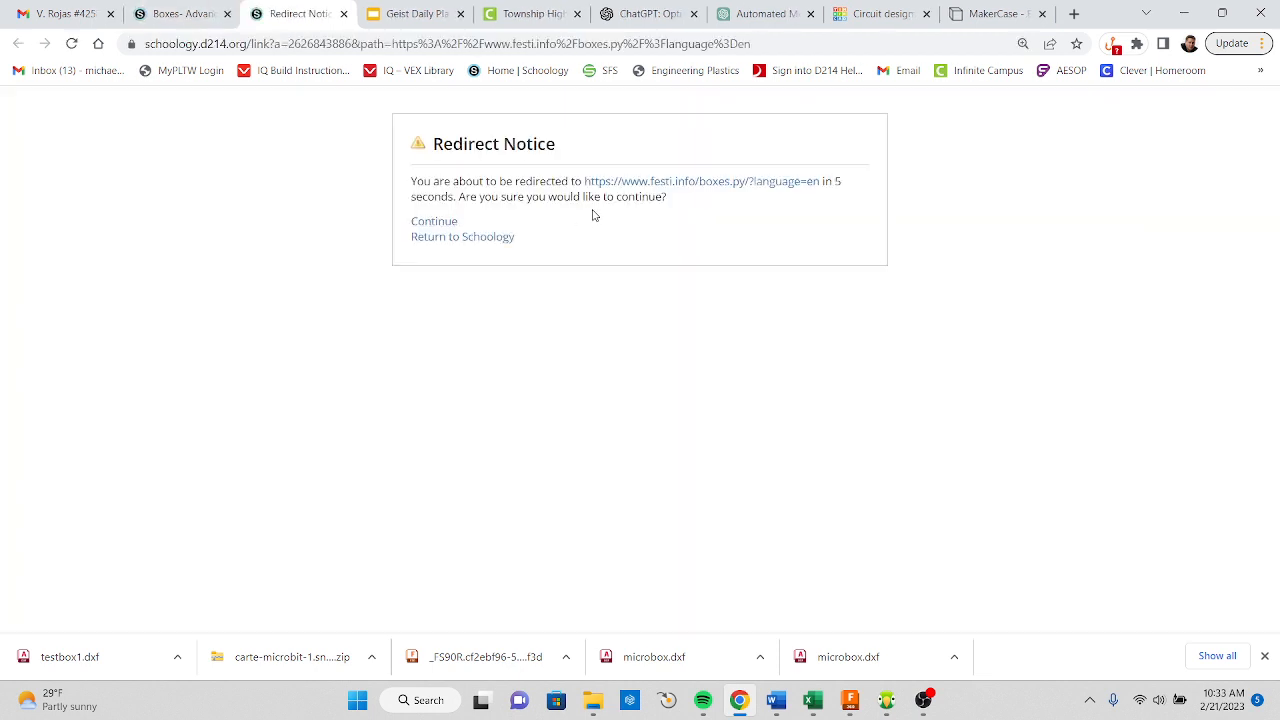
{"action": "left_click", "coordinate": [631, 190]}
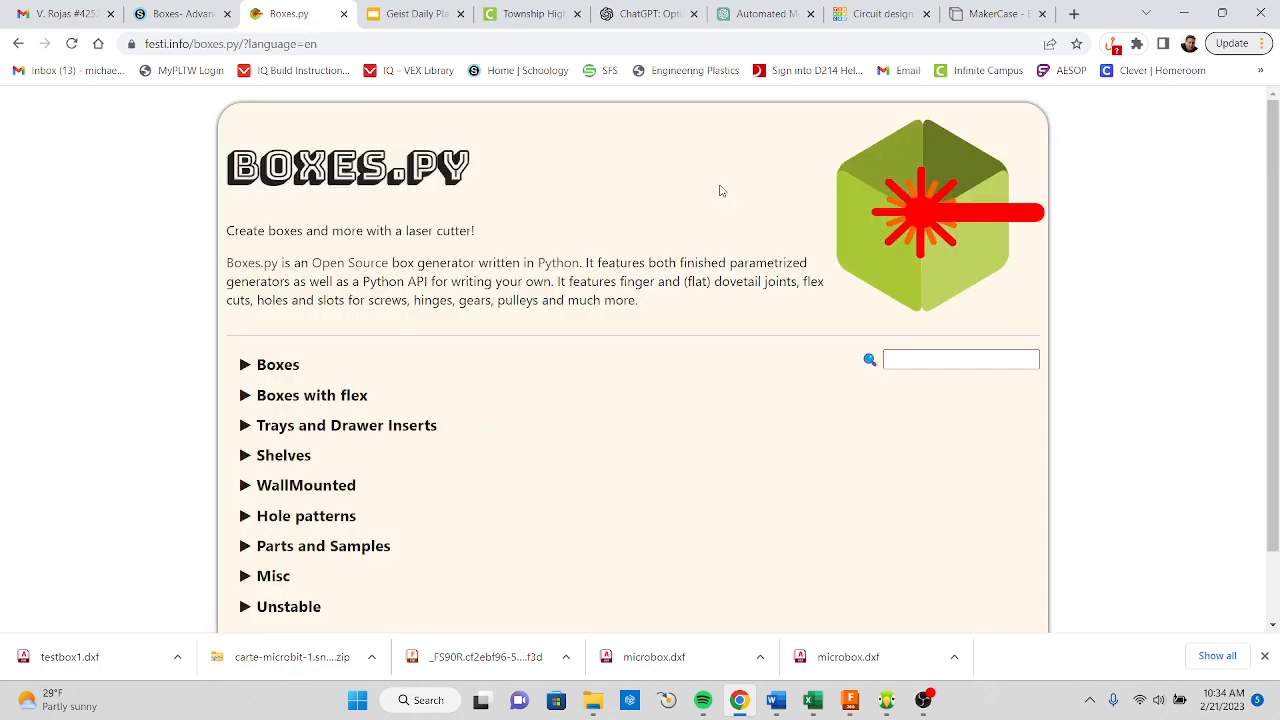
Expand the Misc category on Boxes.py and look through its list of laser-cut generators
{"action": "scroll", "coordinate": [652, 340], "scroll_direction": "down", "scroll_amount": 2}
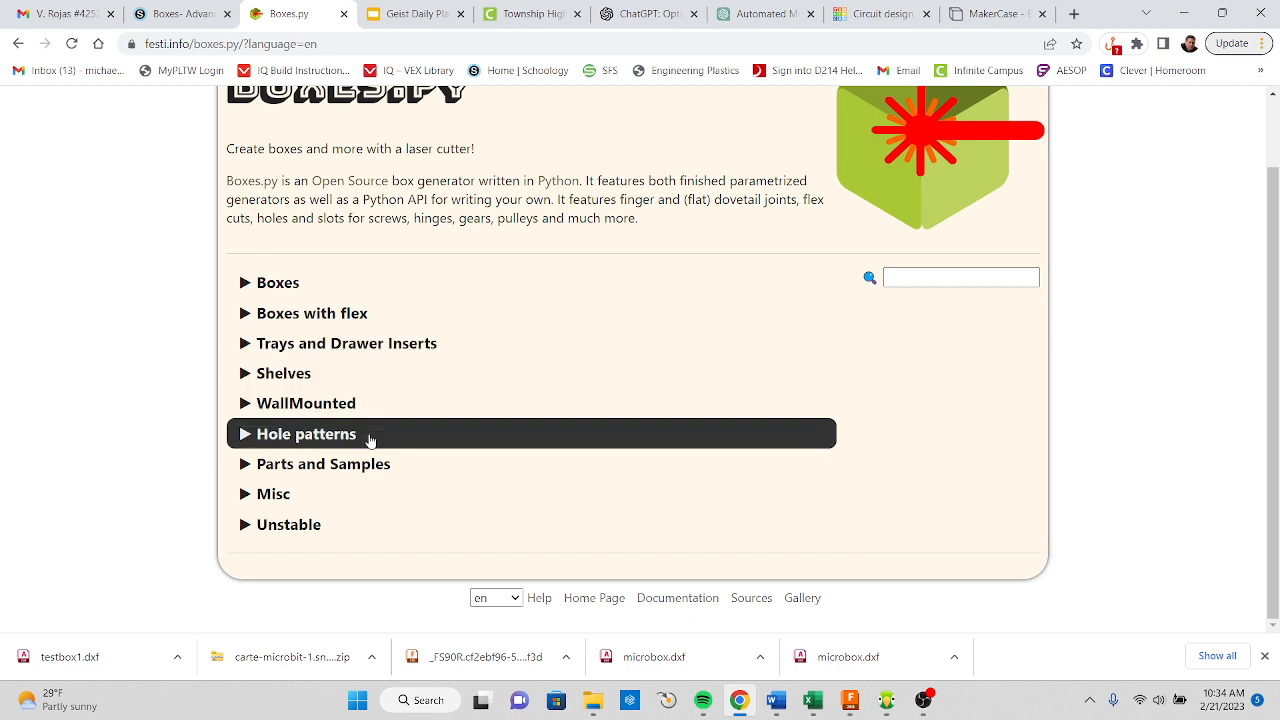
{"action": "left_click", "coordinate": [363, 496]}
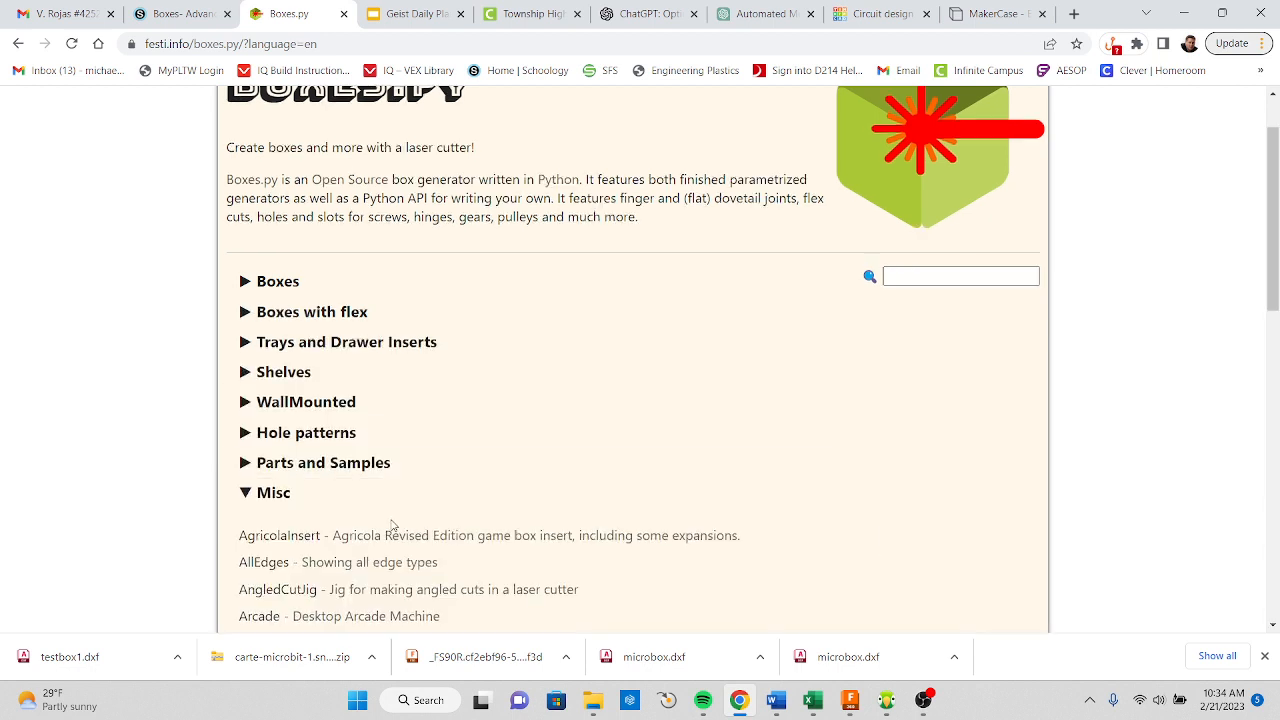
{"action": "scroll", "coordinate": [391, 531], "scroll_direction": "down", "scroll_amount": 2}
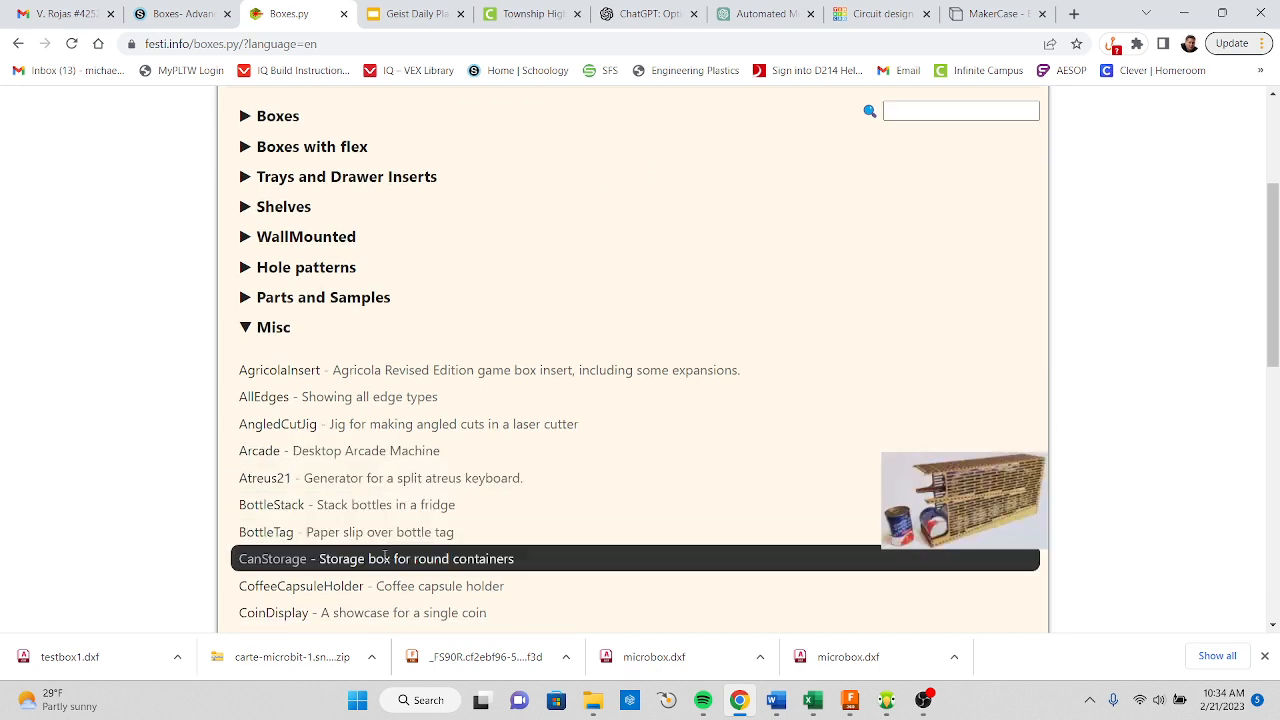
{"action": "scroll", "coordinate": [390, 602], "scroll_direction": "down", "scroll_amount": 2}
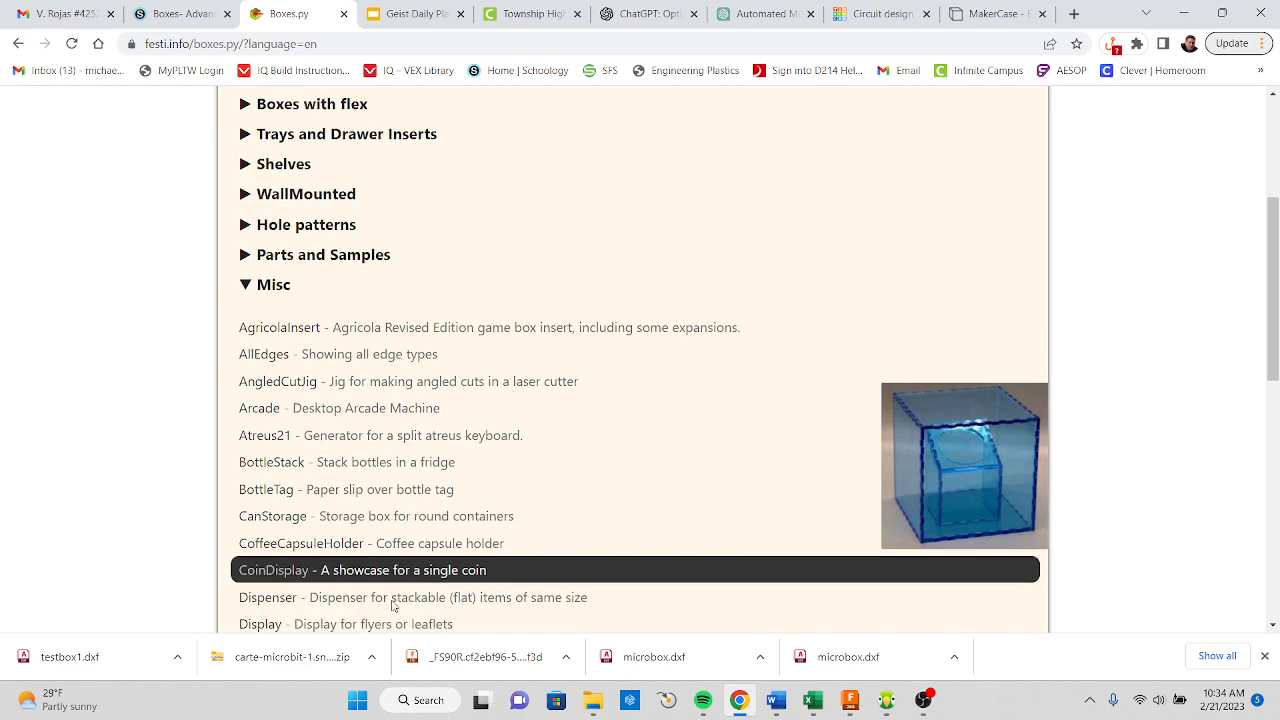
{"action": "scroll", "coordinate": [388, 594], "scroll_direction": "down", "scroll_amount": 4}
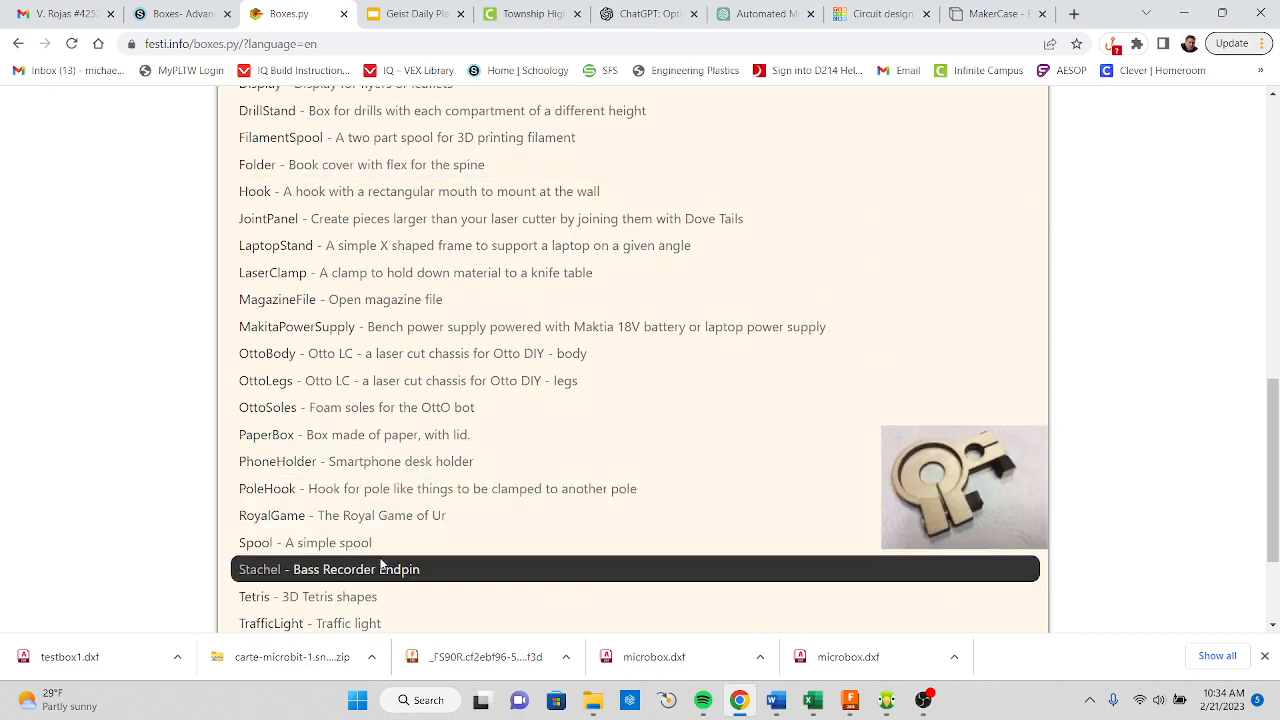
{"action": "scroll", "coordinate": [382, 596], "scroll_direction": "down", "scroll_amount": 1}
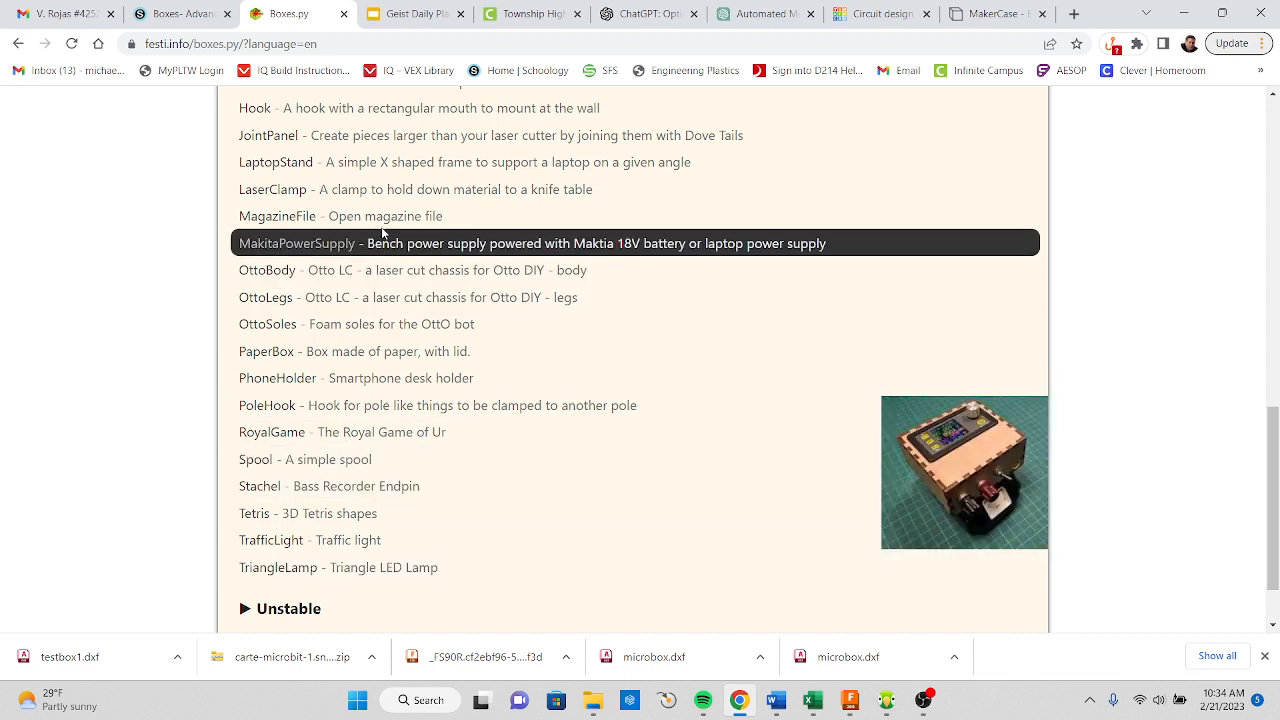
Open the MagazineFile generator on Boxes.py and review its dimension, edge and default settings
{"action": "left_click", "coordinate": [300, 220]}
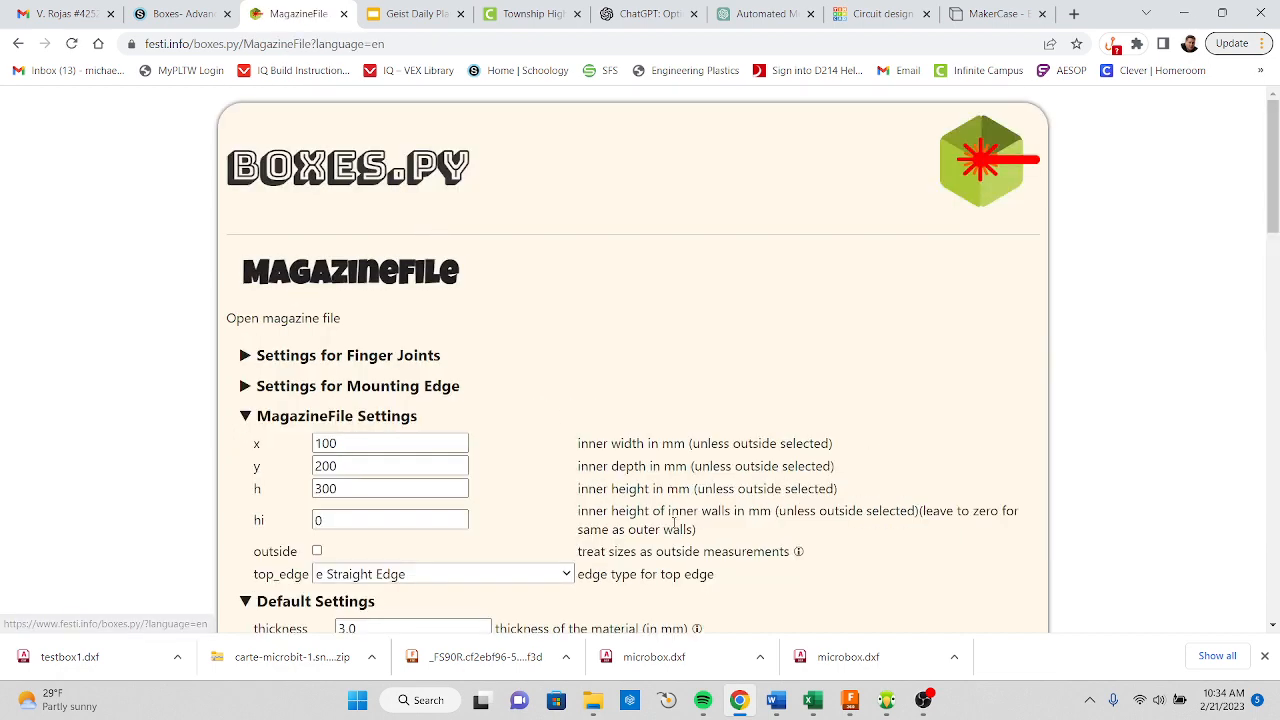
{"action": "scroll", "coordinate": [612, 494], "scroll_direction": "down", "scroll_amount": 3}
{"action": "scroll", "coordinate": [612, 494], "scroll_direction": "down", "scroll_amount": 1}
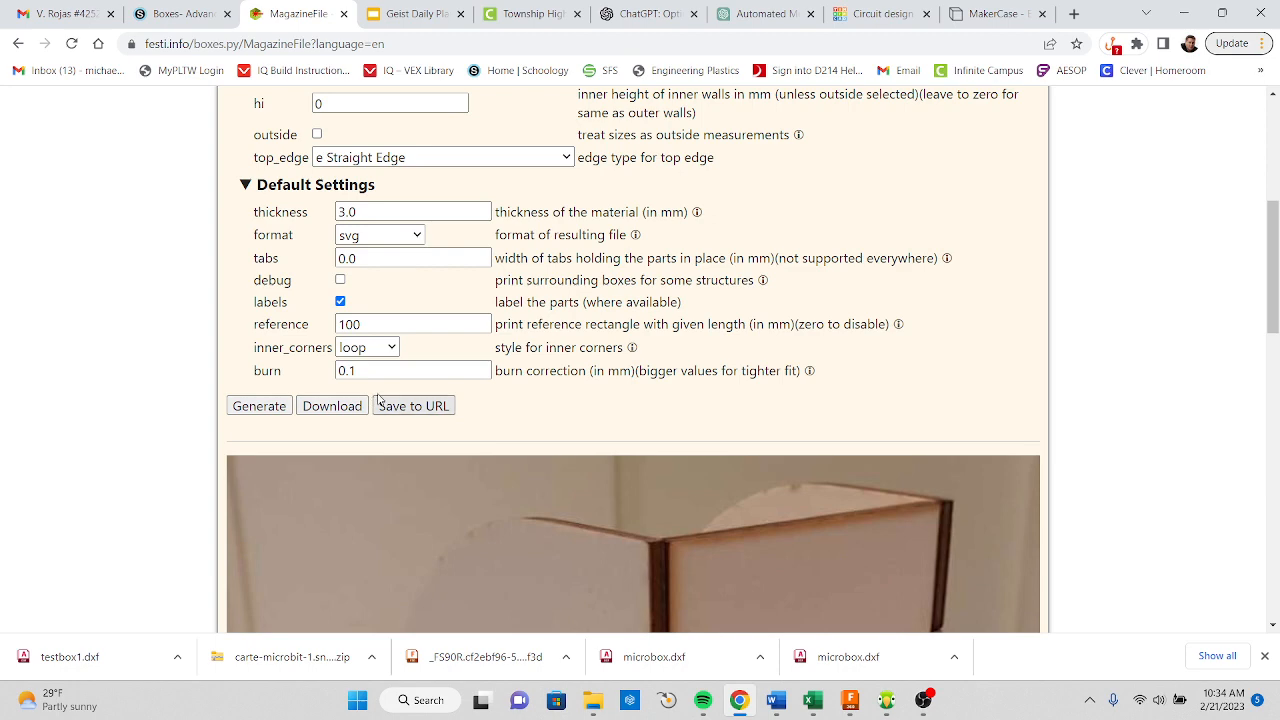
{"action": "scroll", "coordinate": [383, 340], "scroll_direction": "up", "scroll_amount": 3}
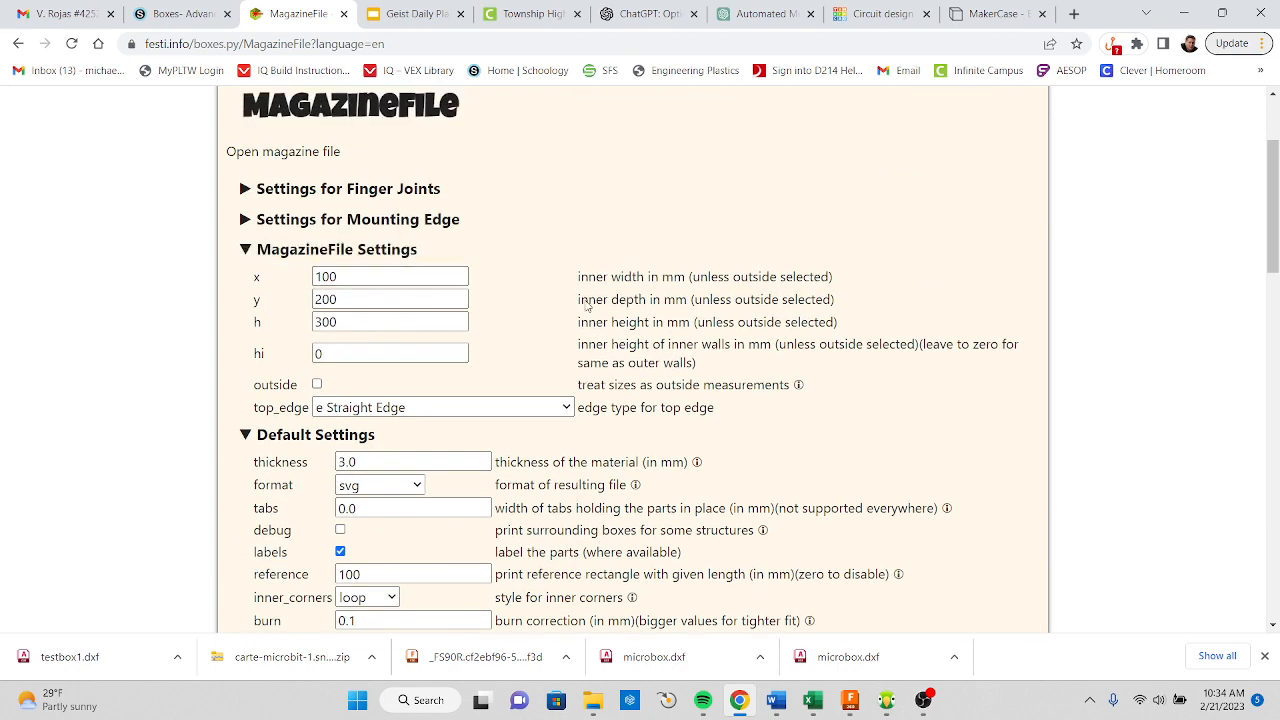
{"action": "scroll", "coordinate": [680, 426], "scroll_direction": "down", "scroll_amount": 5}
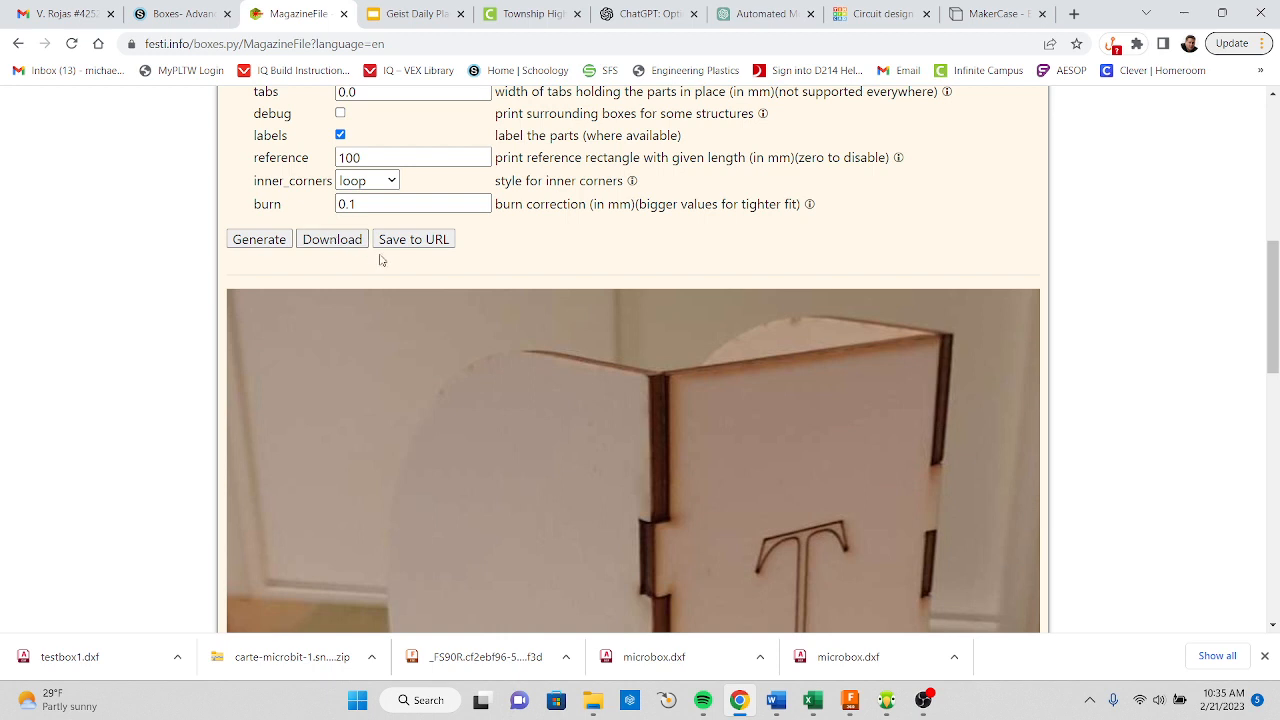
Download the magazine file design as the SVG document MagazineFile into the Downloads folder
{"action": "left_click", "coordinate": [345, 243]}
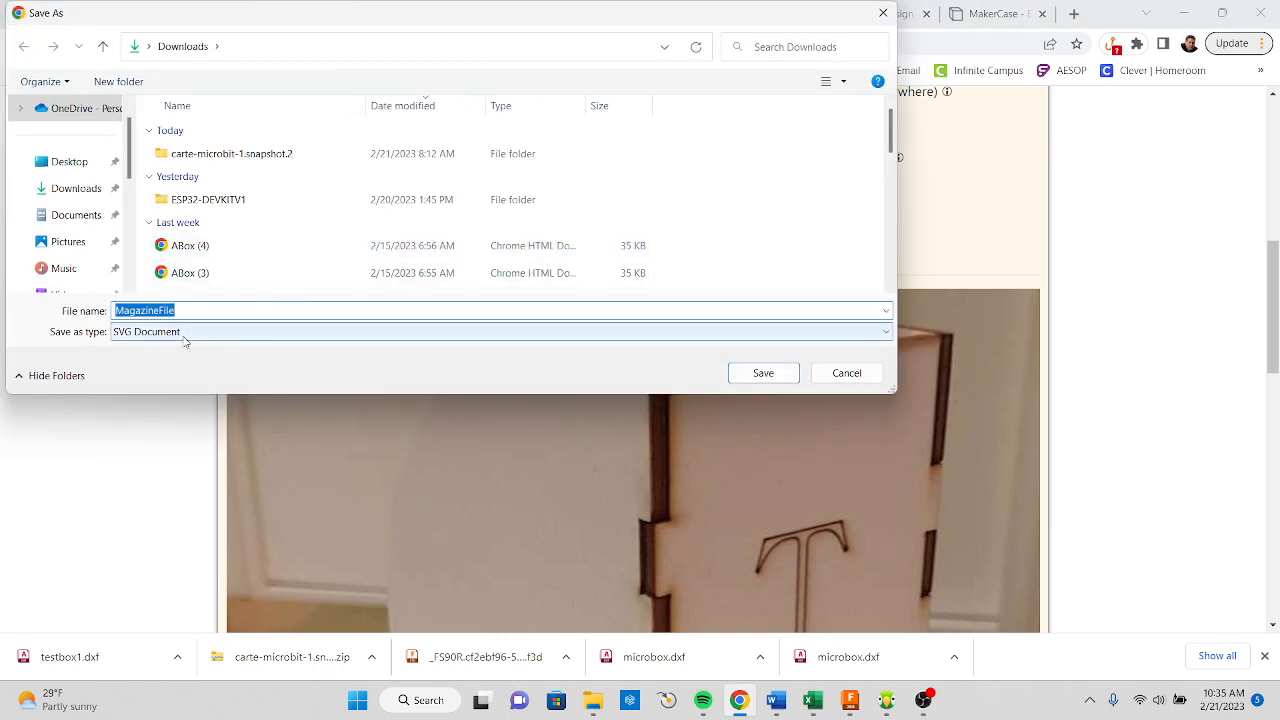
{"action": "left_click", "coordinate": [90, 189]}
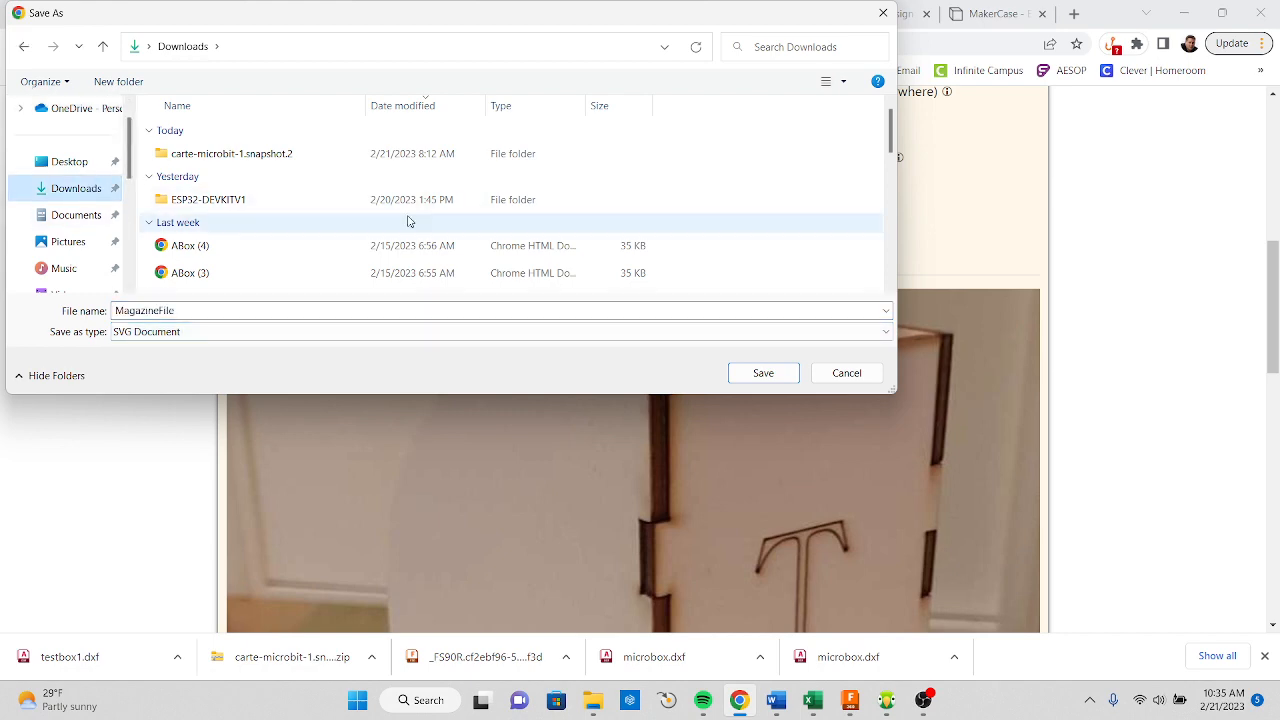
{"action": "left_click", "coordinate": [760, 373]}
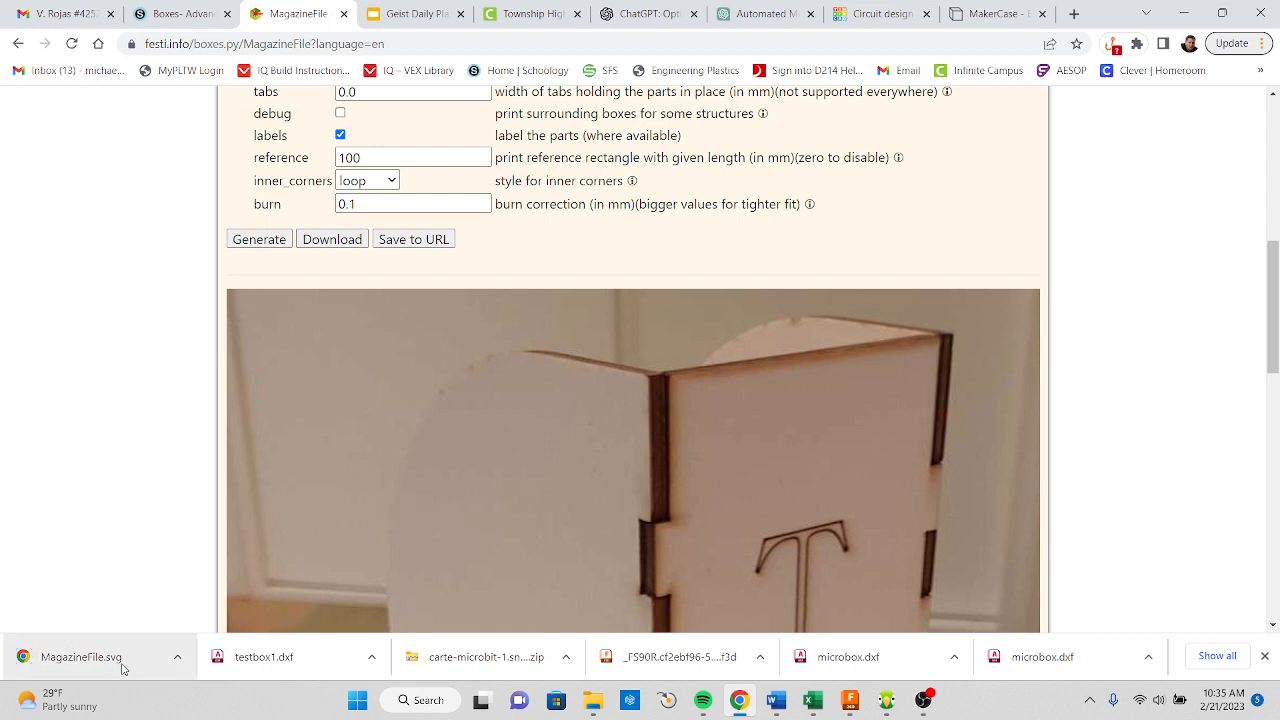
Switch to Fusion 360 and create a new design
{"action": "left_click", "coordinate": [860, 703]}
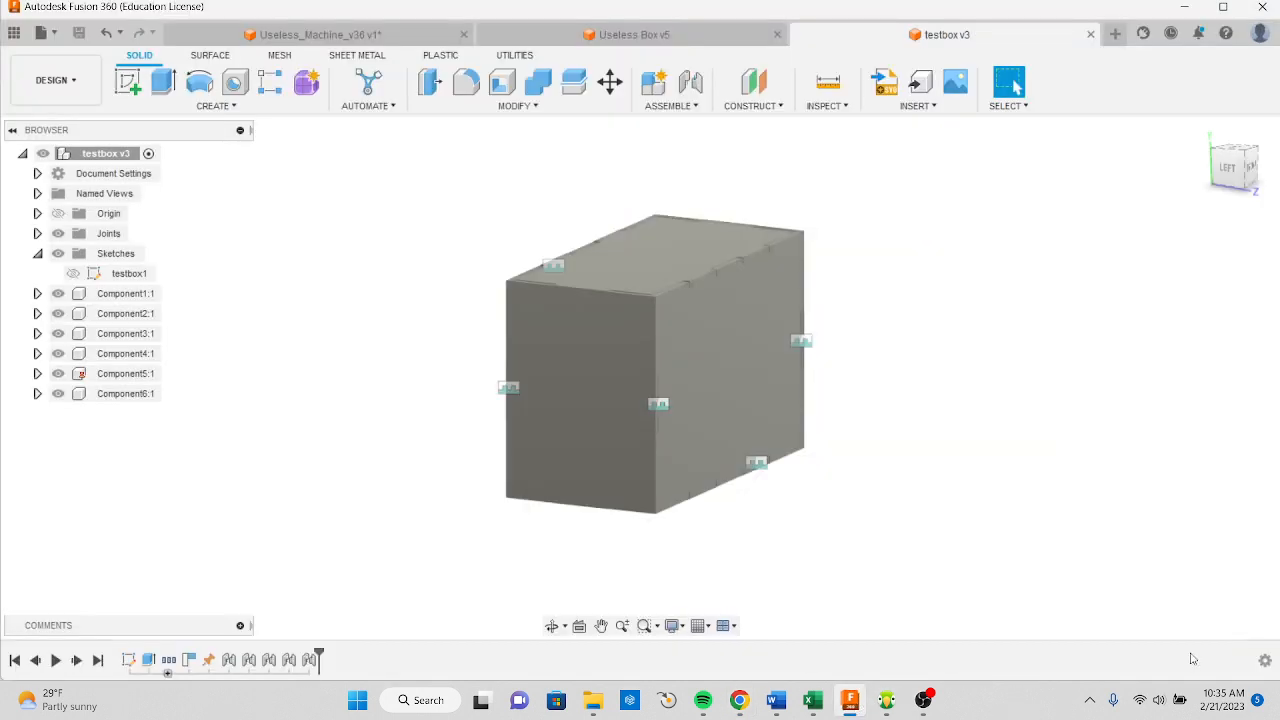
{"action": "left_click", "coordinate": [44, 33]}
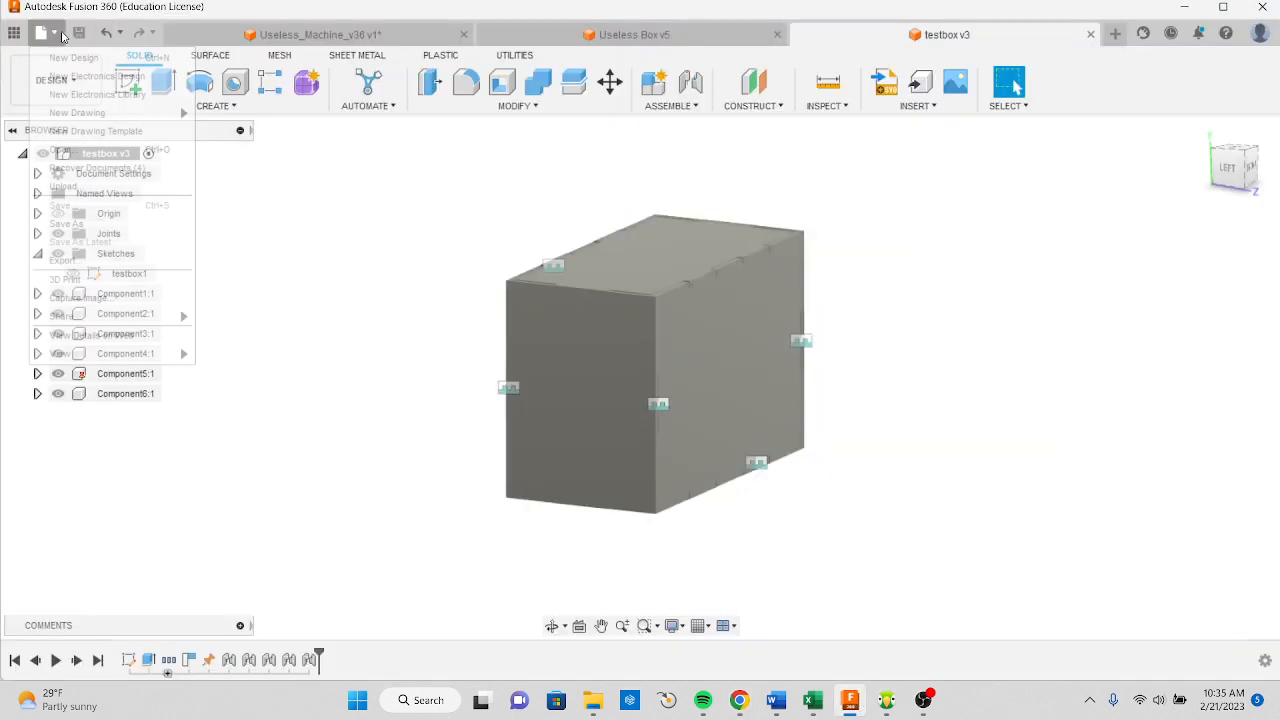
{"action": "left_click", "coordinate": [70, 58]}
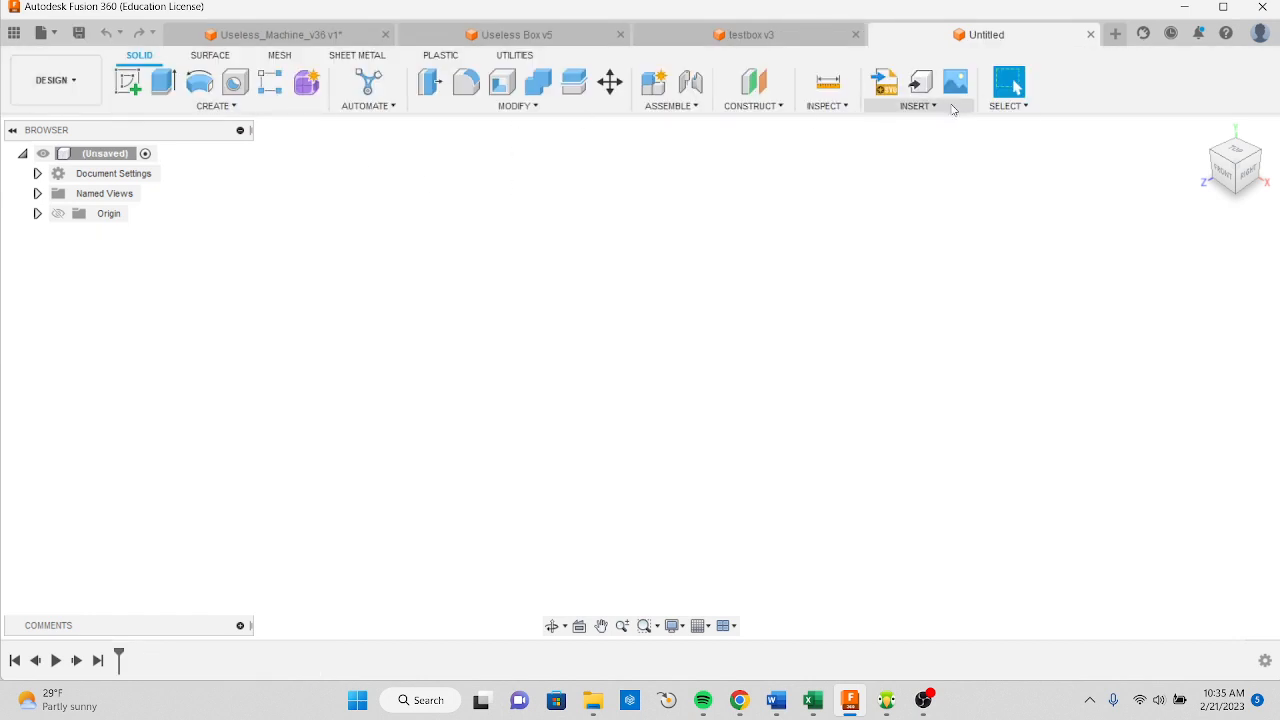
Start inserting the MagazineFile SVG from the computer on the front origin plane, then cancel the insert while keeping the sketch open
{"action": "left_click", "coordinate": [946, 107]}
{"action": "left_click", "coordinate": [948, 182]}
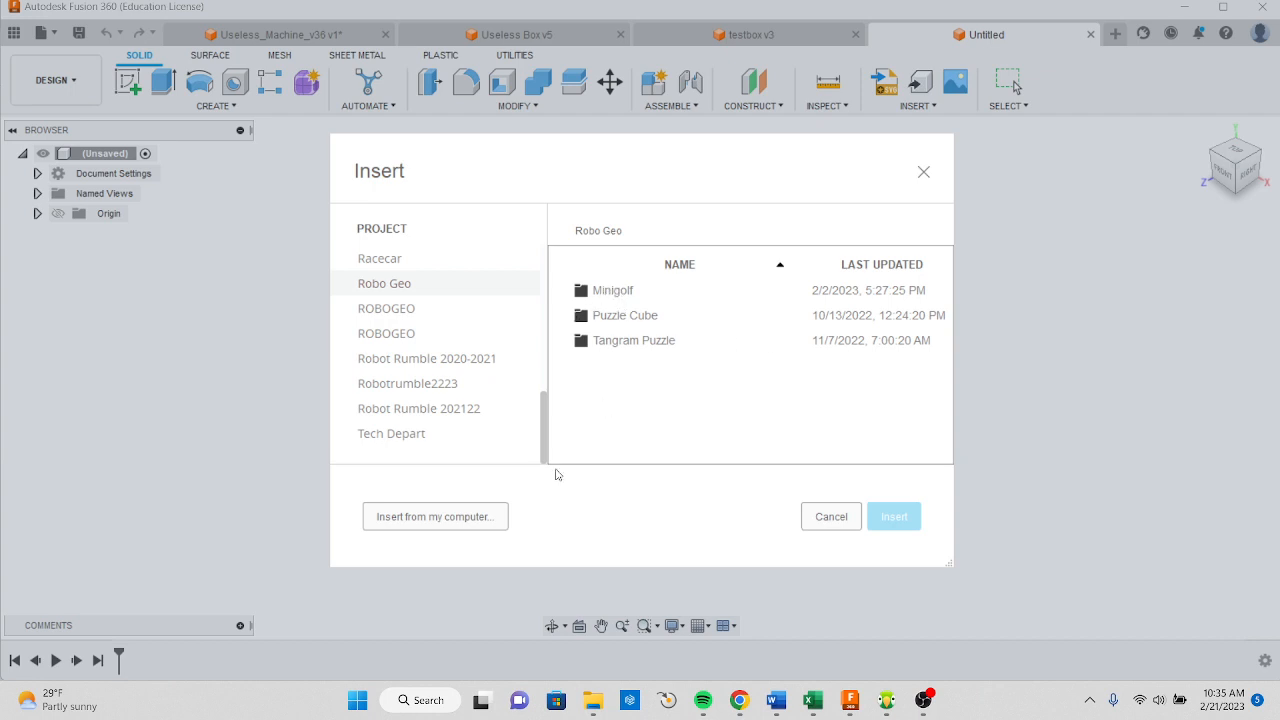
{"action": "left_click", "coordinate": [442, 517]}
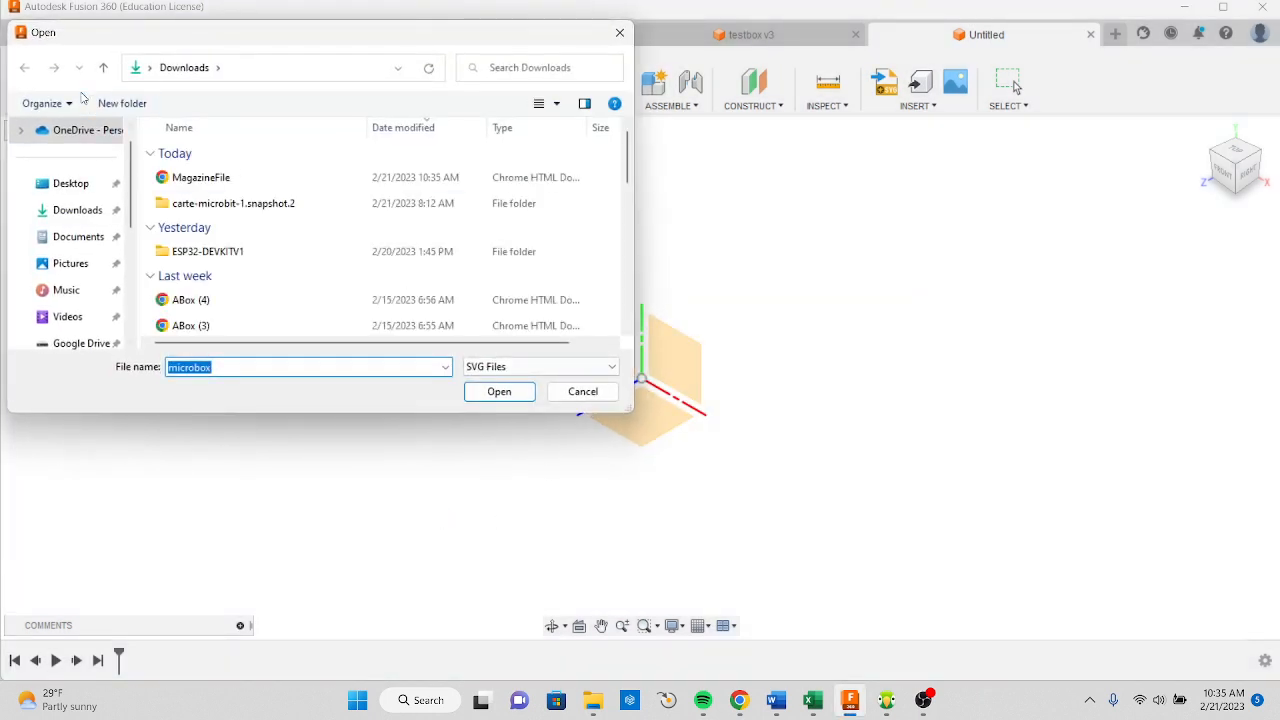
{"action": "left_click", "coordinate": [205, 179]}
{"action": "left_click", "coordinate": [505, 391]}
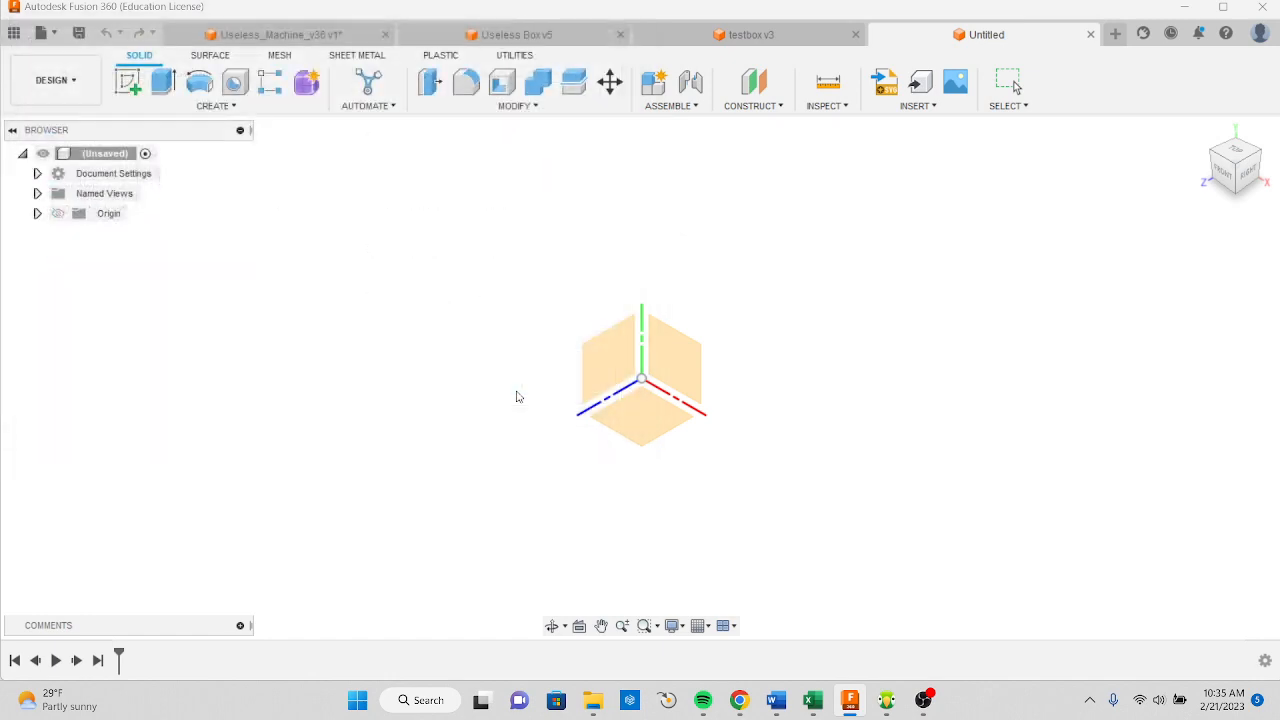
{"action": "left_click", "coordinate": [684, 386]}
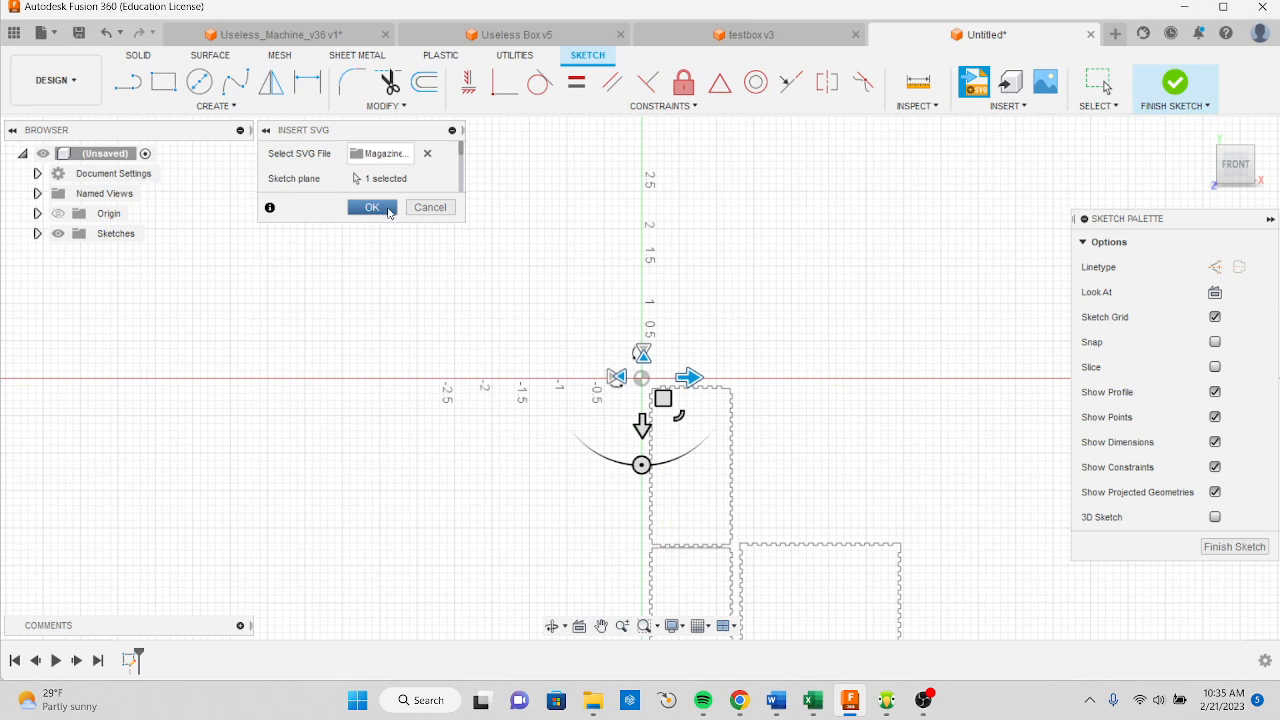
{"action": "left_click", "coordinate": [428, 208]}
Insert the MagazineFile SVG from the computer into the open sketch with a plane scale of 4
{"action": "left_click", "coordinate": [975, 86]}
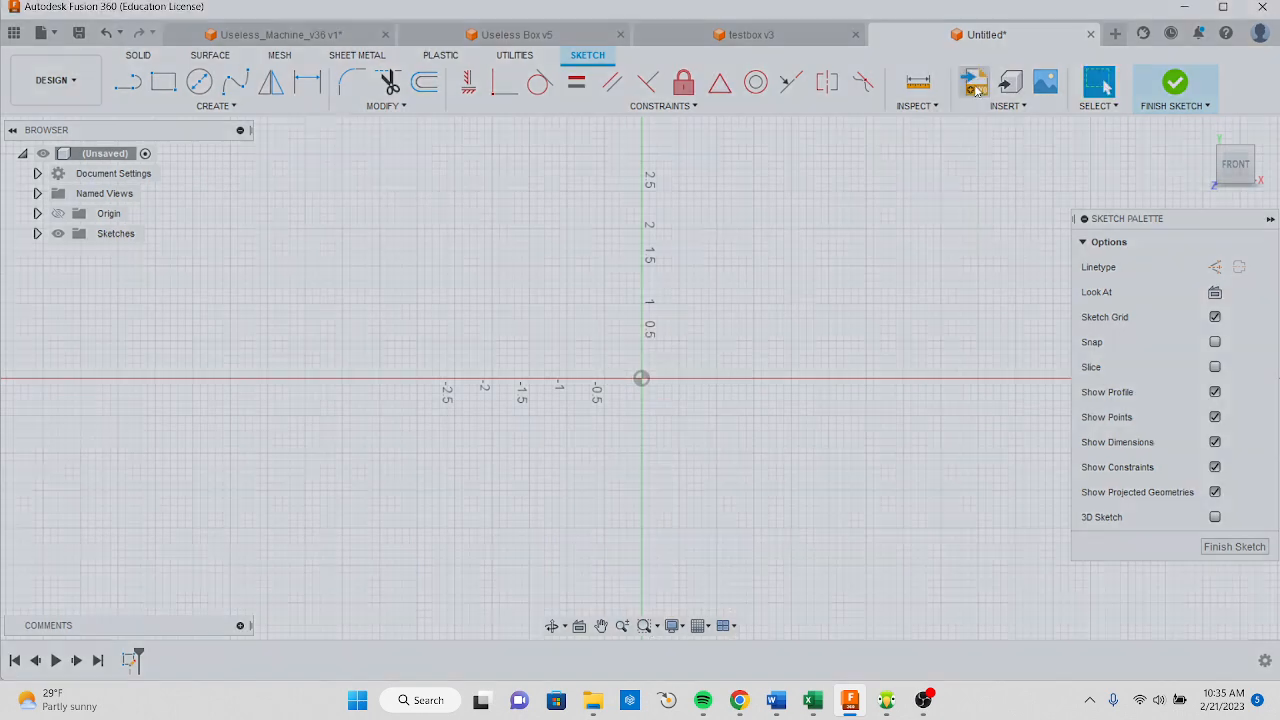
{"action": "left_click", "coordinate": [484, 500]}
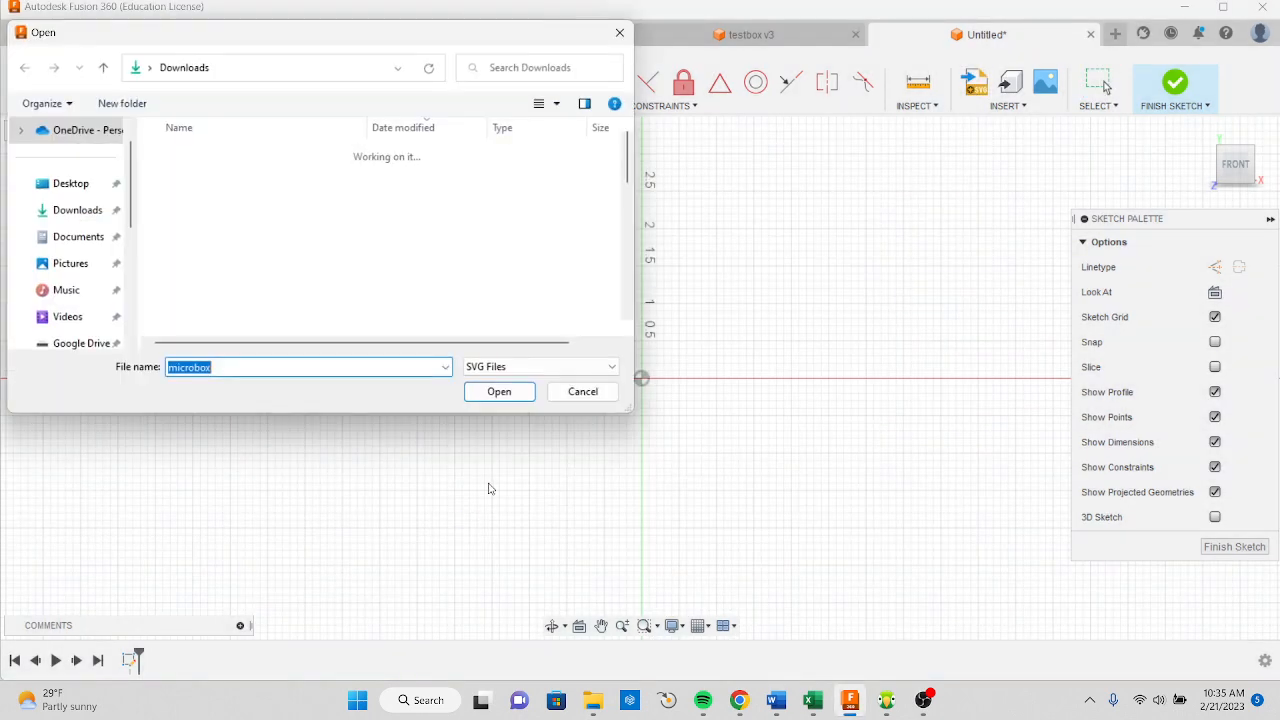
{"action": "left_click", "coordinate": [240, 179]}
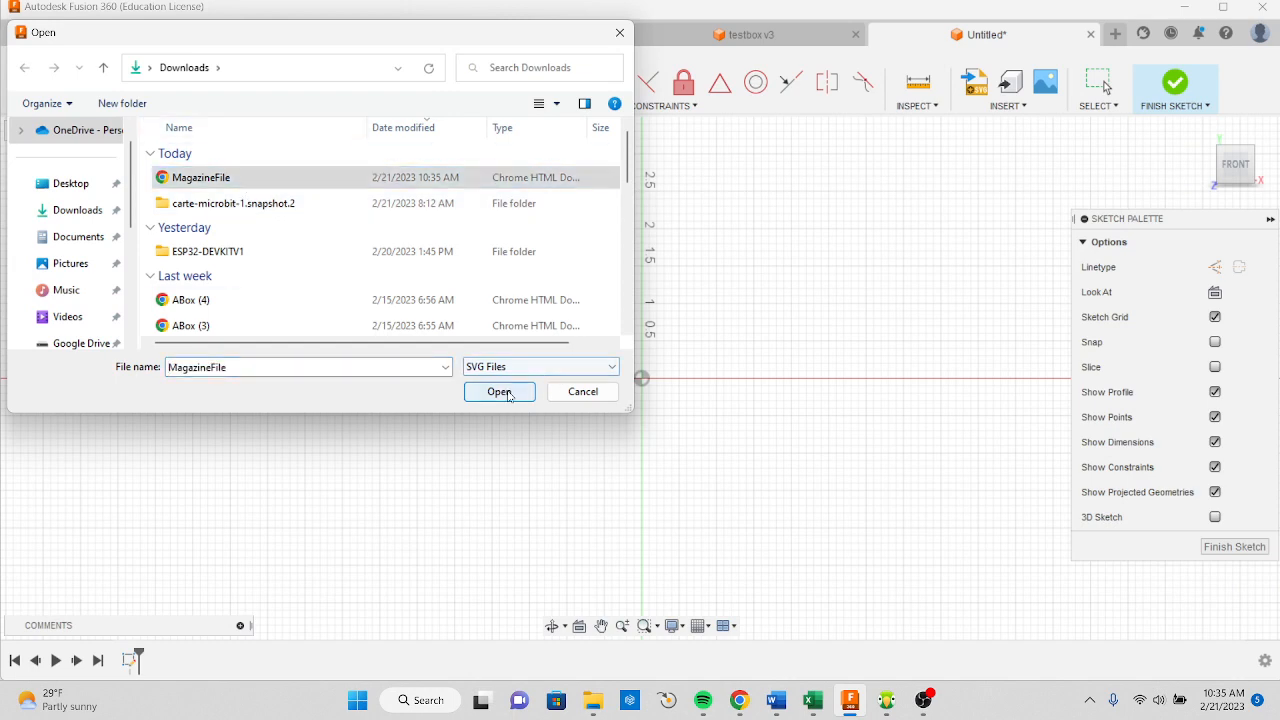
{"action": "left_click", "coordinate": [499, 392]}
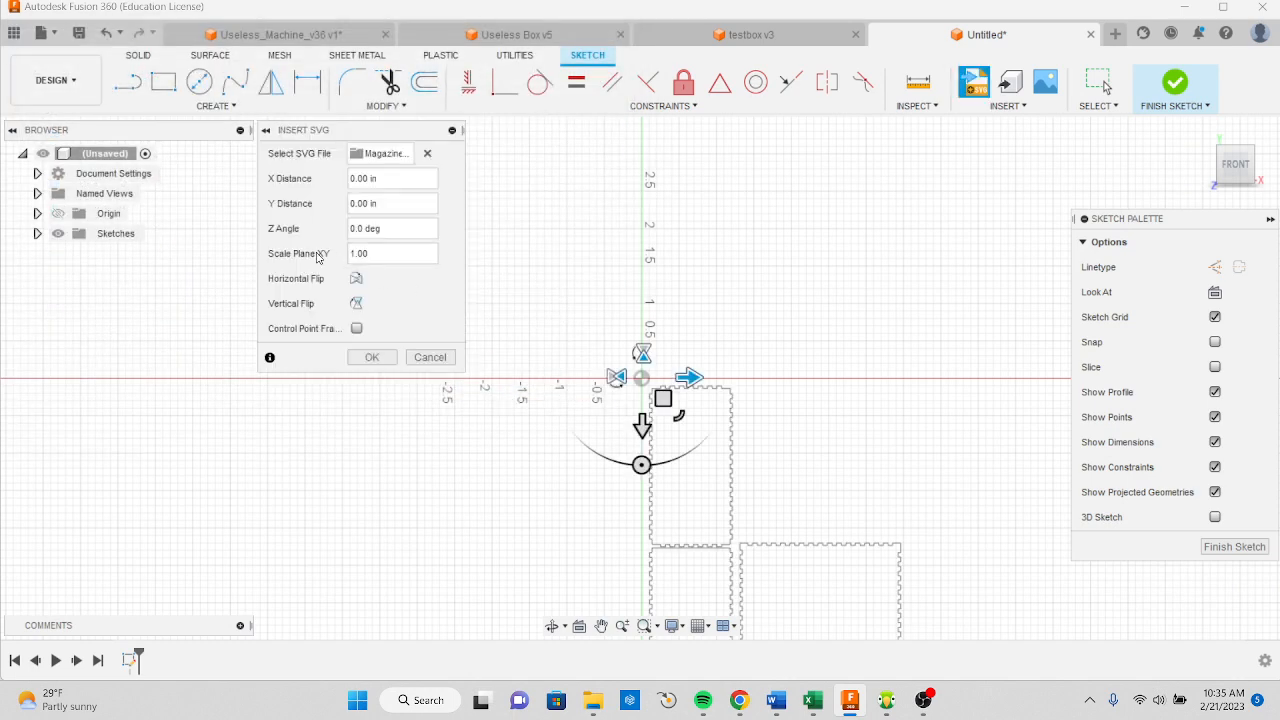
{"action": "left_click_drag", "start_coordinate": [368, 253], "coordinate": [344, 255]}
{"action": "type", "text": "4"}
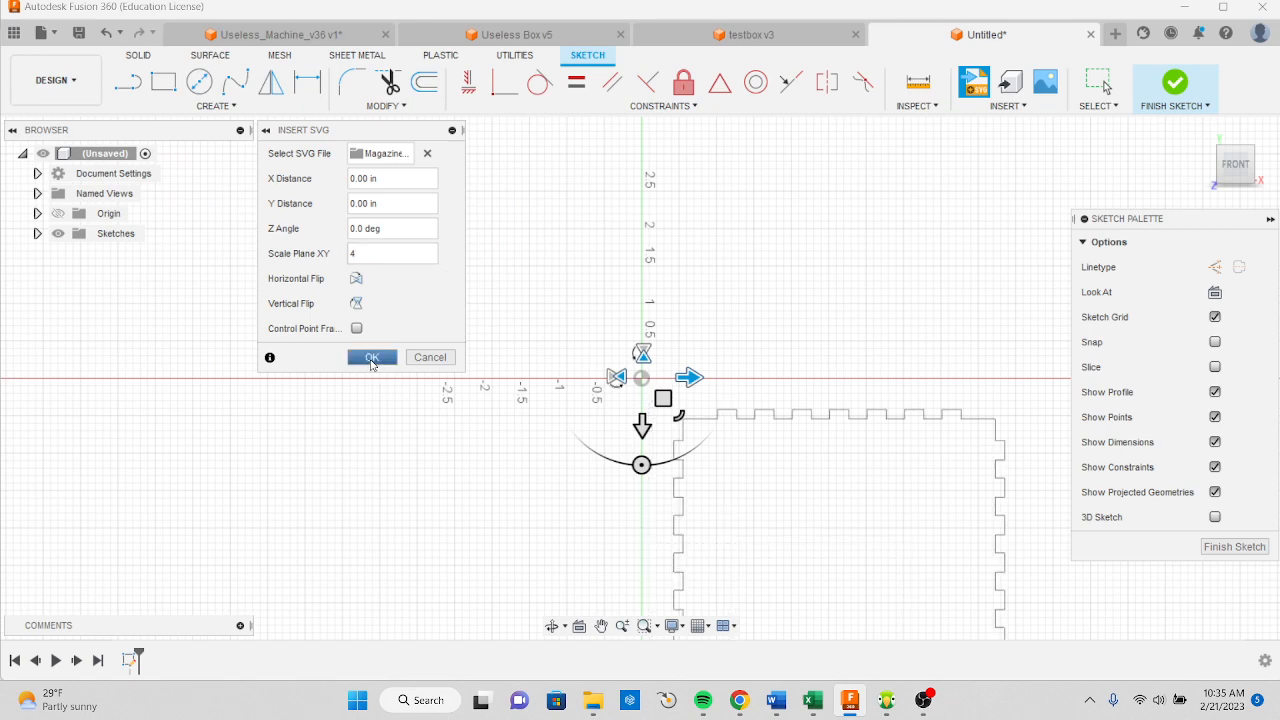
{"action": "left_click", "coordinate": [371, 358]}
Examine the inserted magazine file panels in the sketch, including the small parts along the lower edge
{"action": "scroll", "coordinate": [437, 377], "scroll_direction": "up", "scroll_amount": 3}
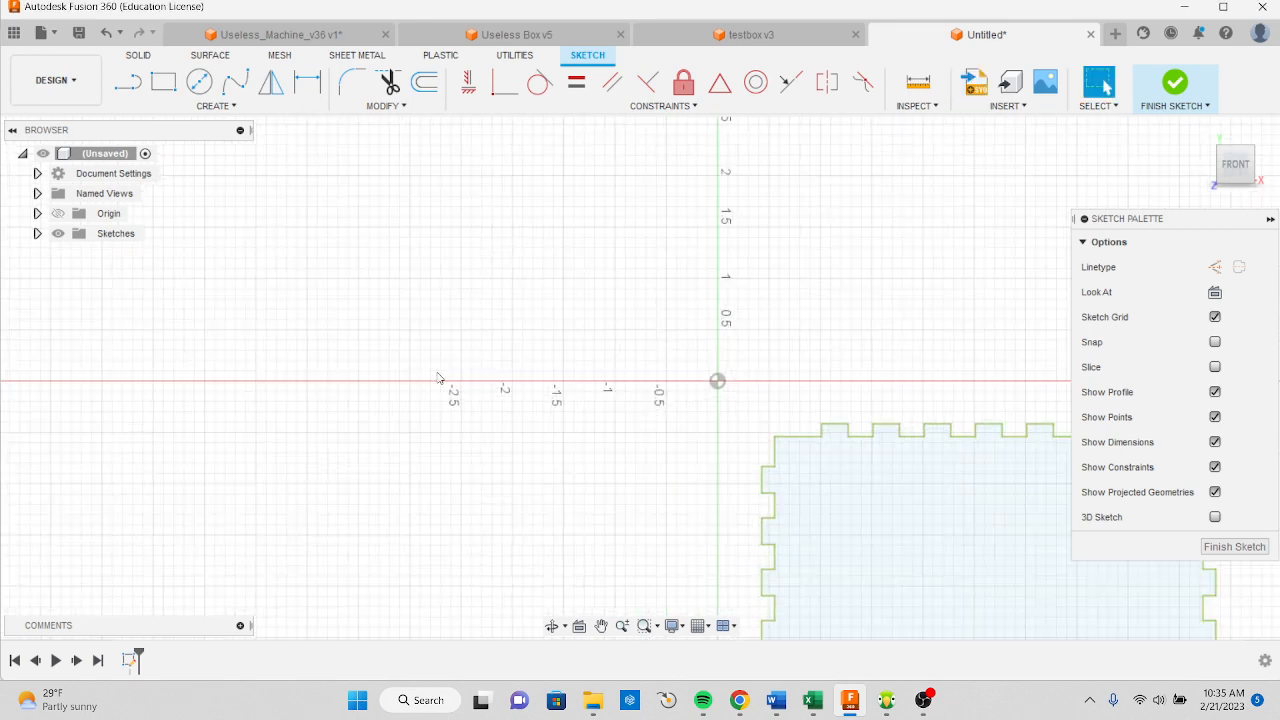
{"action": "scroll", "coordinate": [437, 377], "scroll_direction": "down", "scroll_amount": 10}
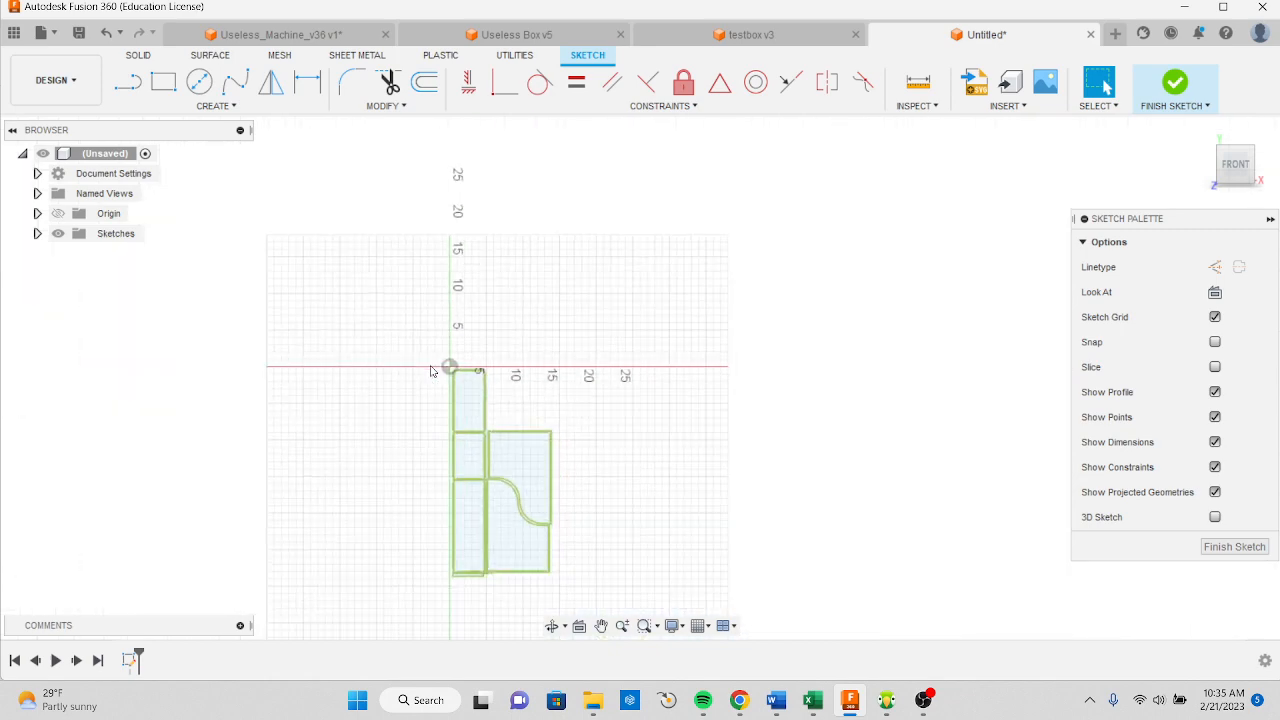
{"action": "scroll", "coordinate": [443, 571], "scroll_direction": "up", "scroll_amount": 6}
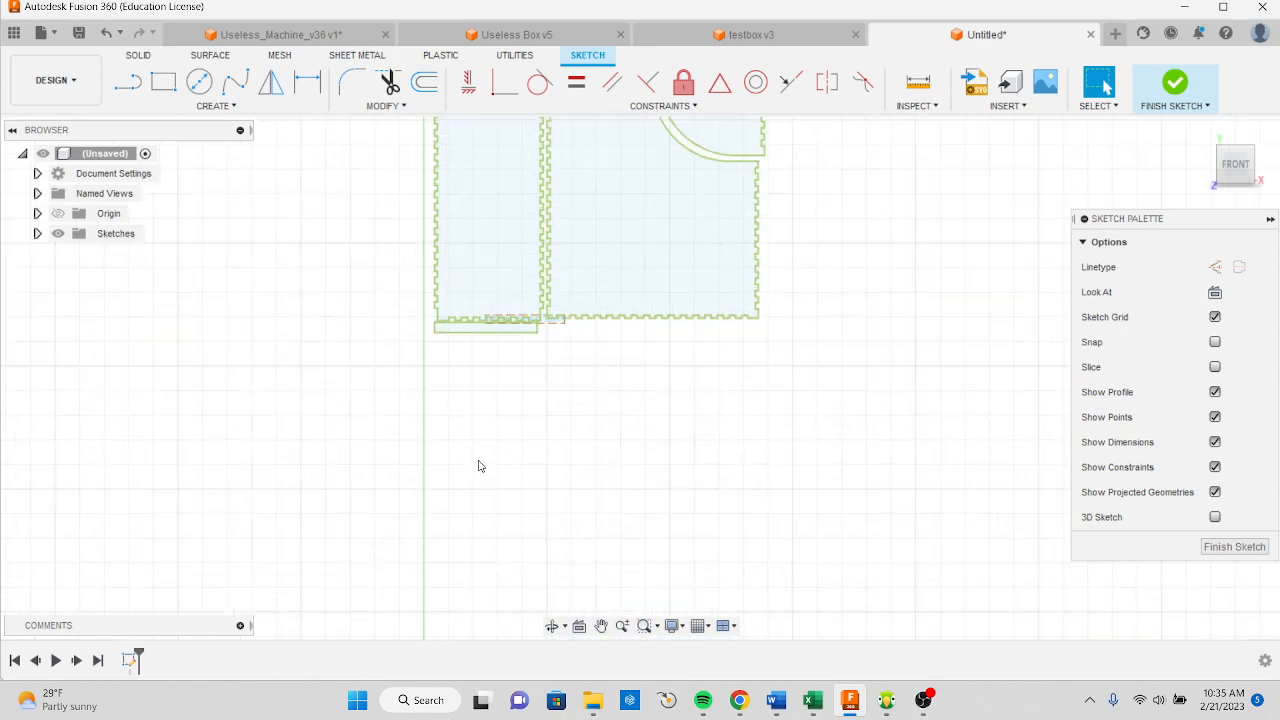
{"action": "scroll", "coordinate": [478, 466], "scroll_direction": "up", "scroll_amount": 2}
{"action": "mouse_move", "coordinate": [478, 466]}
{"action": "middle_mouse_down"}
{"action": "mouse_move", "coordinate": [486, 451]}
{"action": "mouse_move", "coordinate": [486, 606]}
{"action": "middle_mouse_up"}
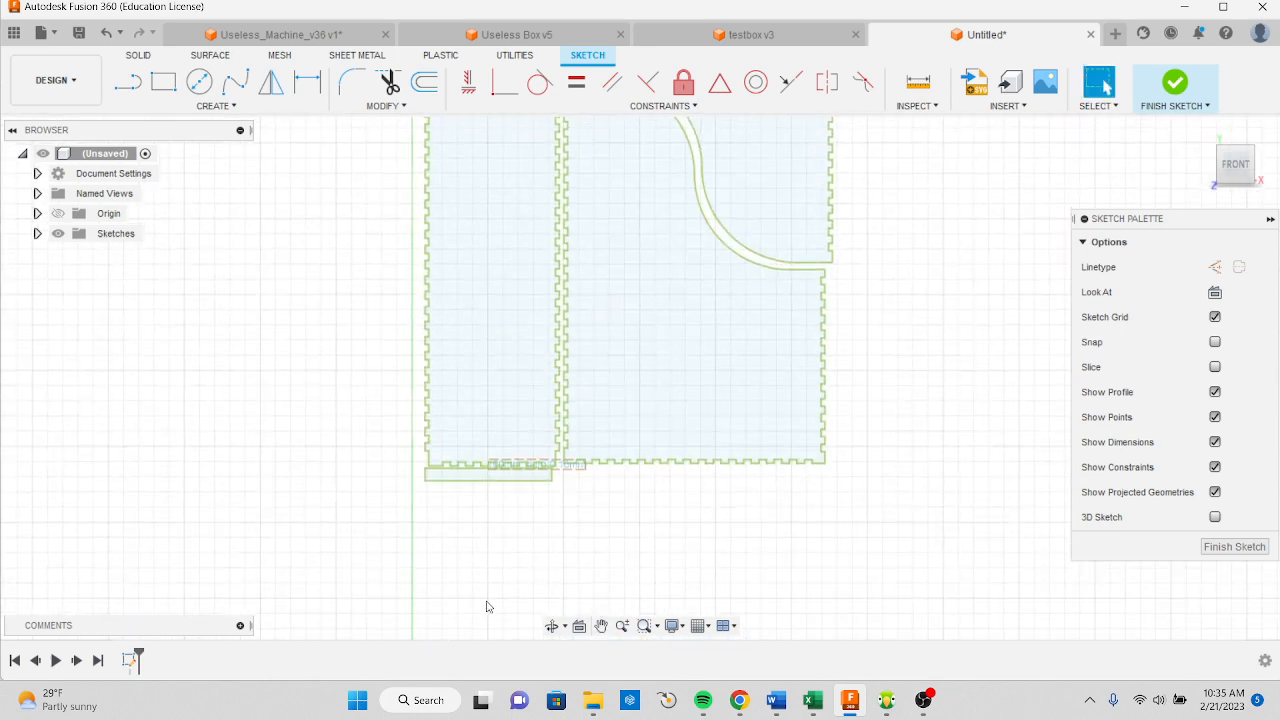
{"action": "scroll", "coordinate": [486, 602], "scroll_direction": "down", "scroll_amount": 2}
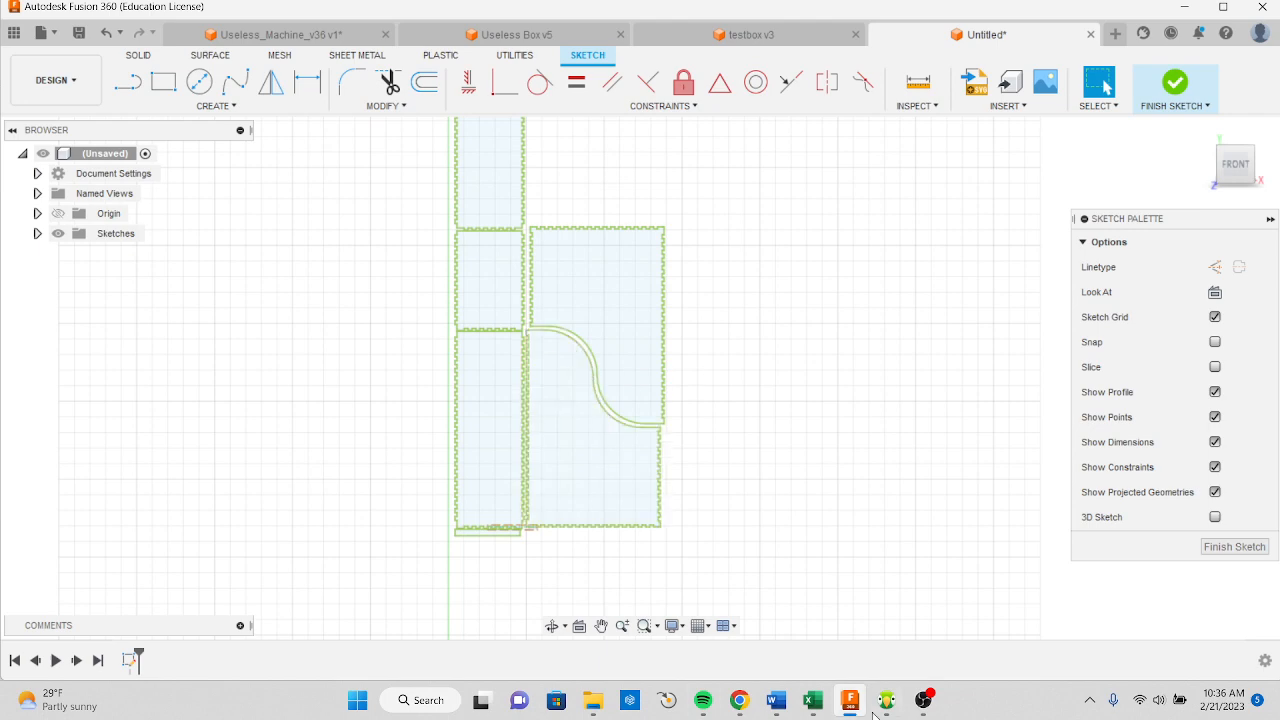
{"action": "left_click", "coordinate": [924, 700]}
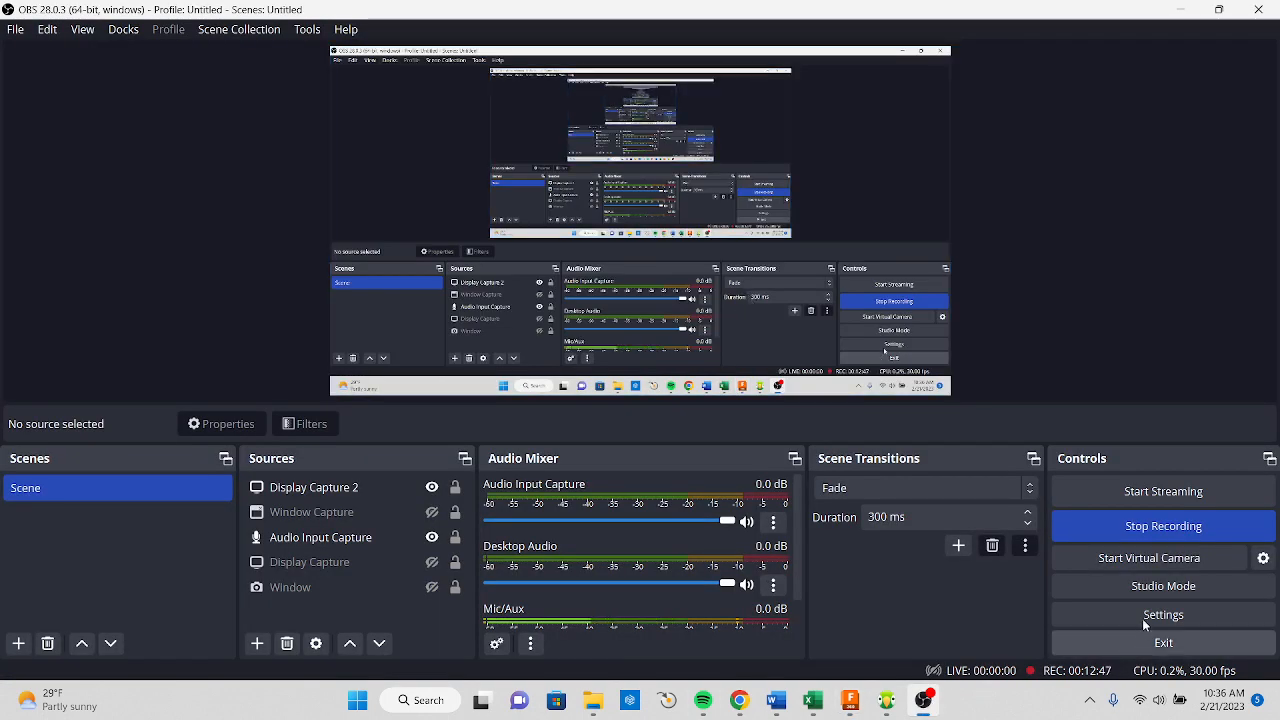